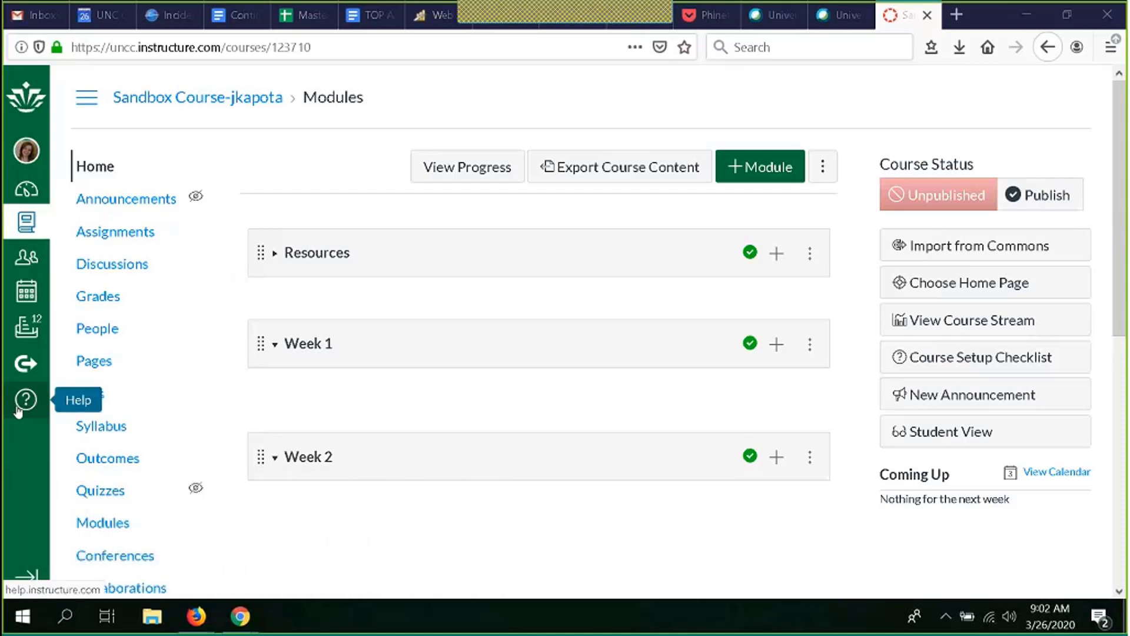
# Step: Open the course's Quizzes page
pyautogui.click(19, 408)
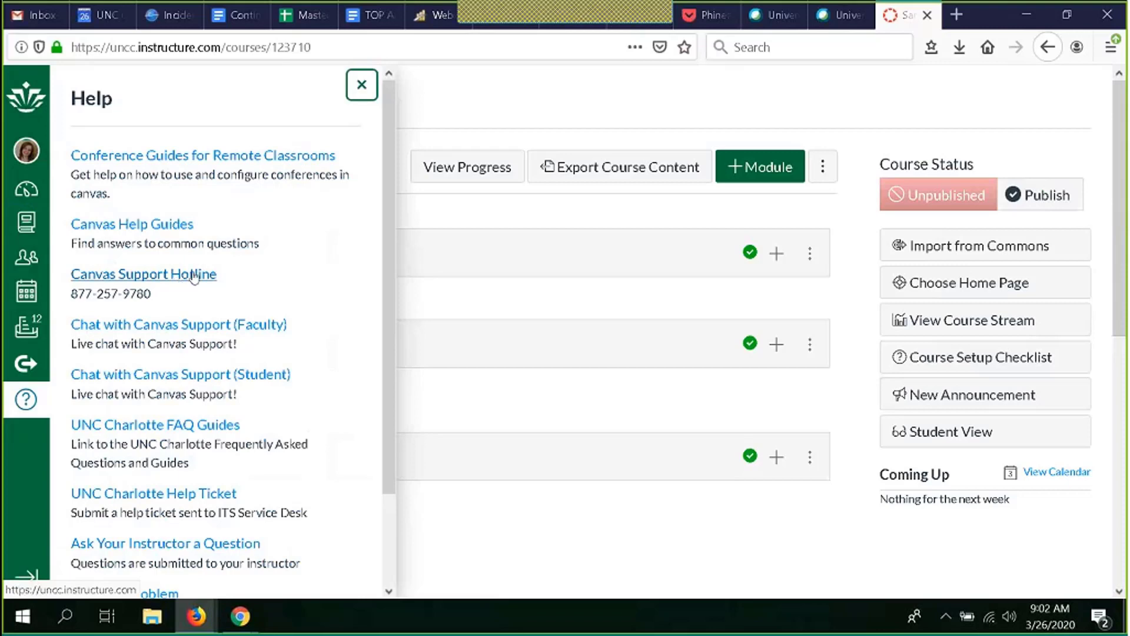
pyautogui.click(363, 87)
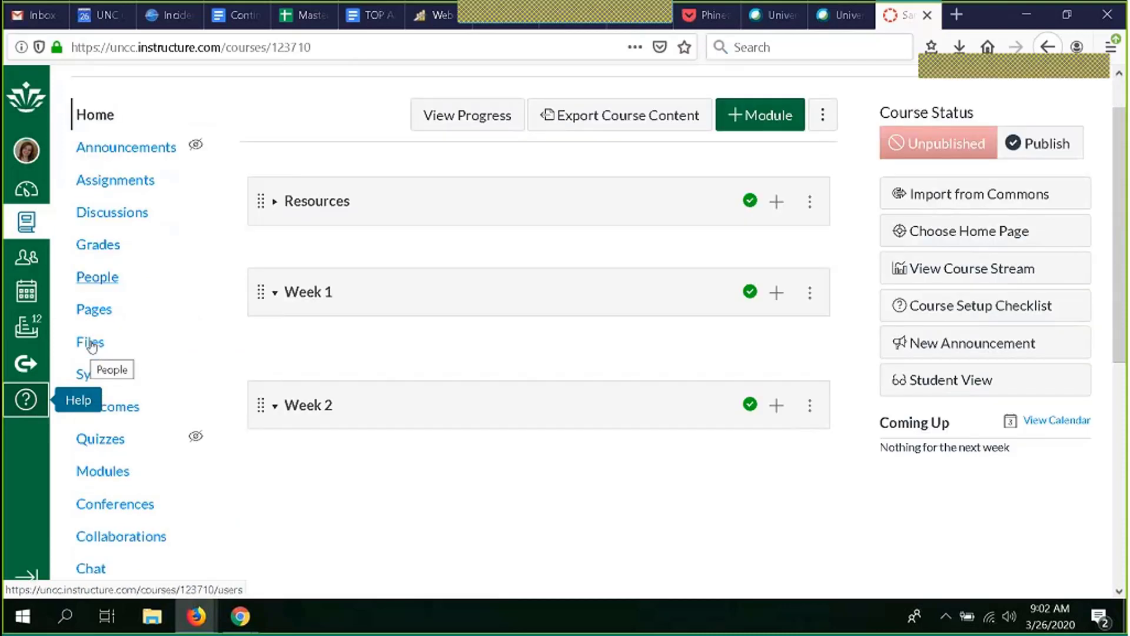
pyautogui.scroll(-4, 92, 347)
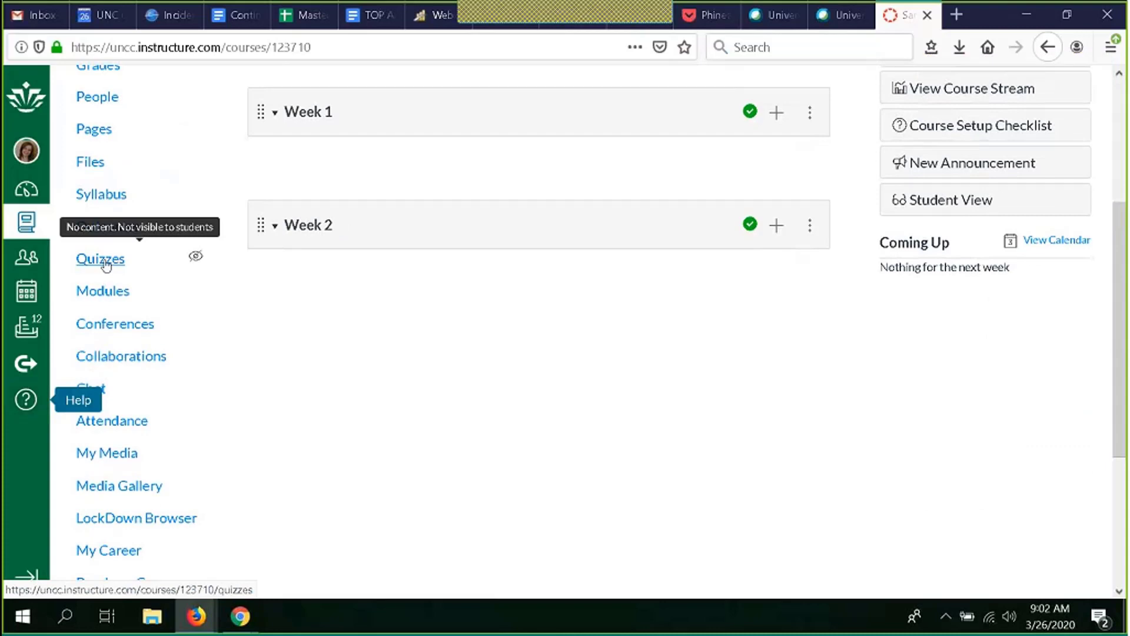
pyautogui.click(106, 265)
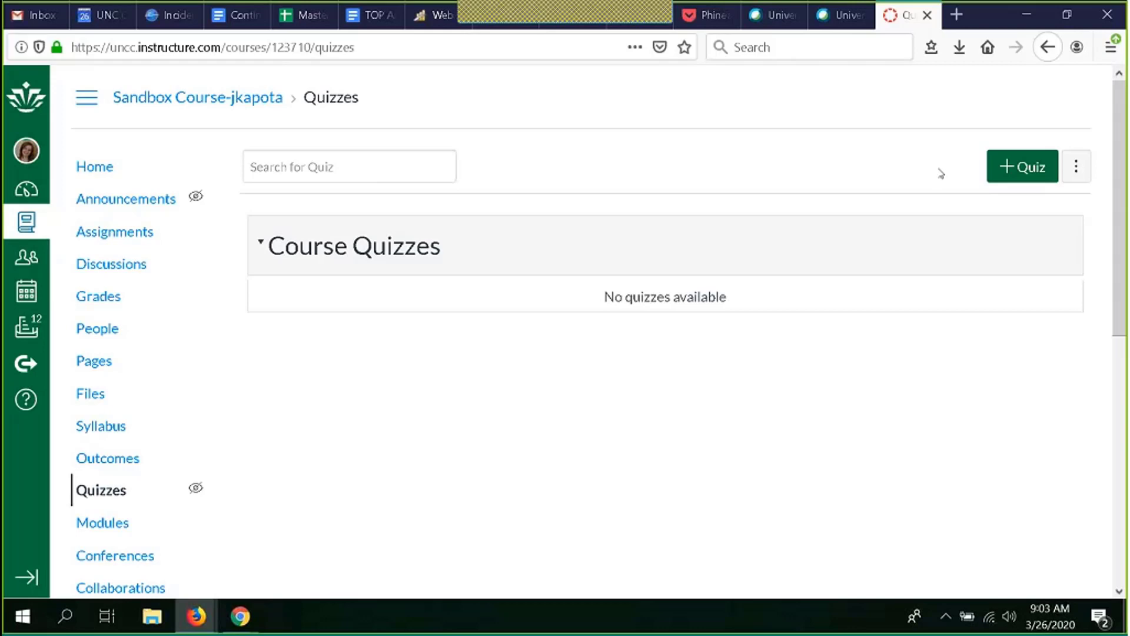
# Step: Create a new quiz and title it Reading Quiz
pyautogui.click(1016, 176)
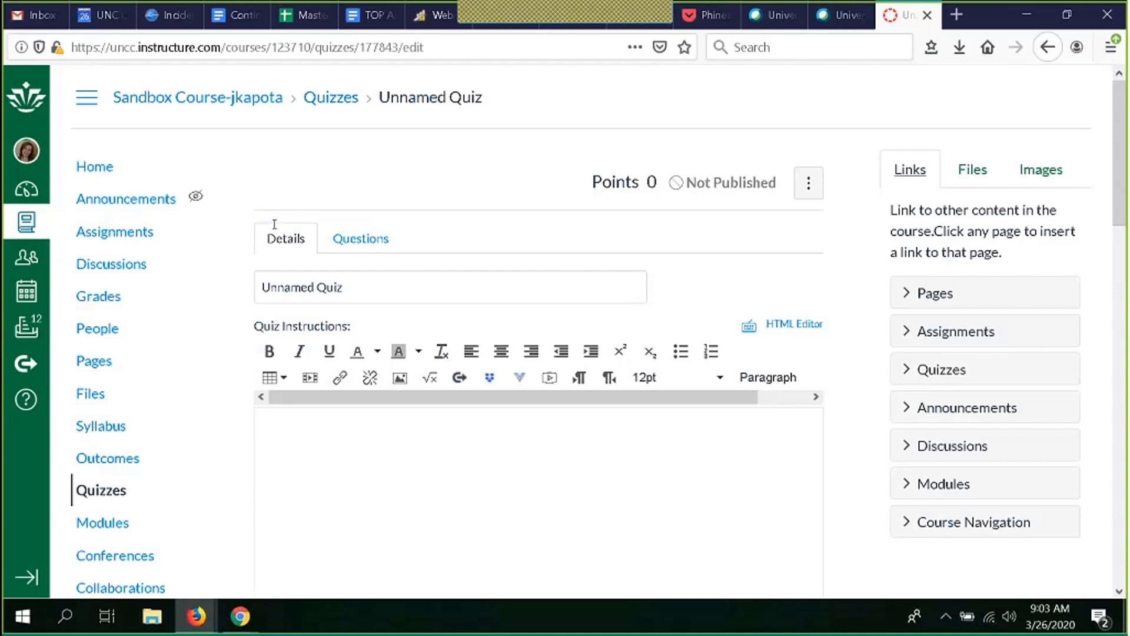
pyautogui.scroll(-3, 462, 213)
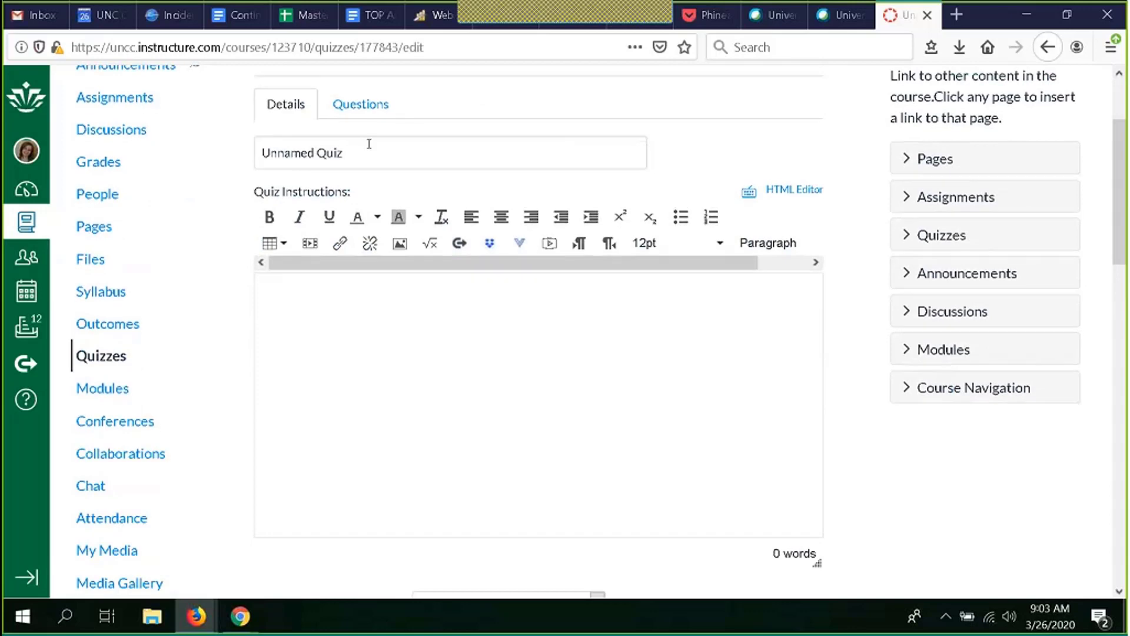
pyautogui.click(369, 144)
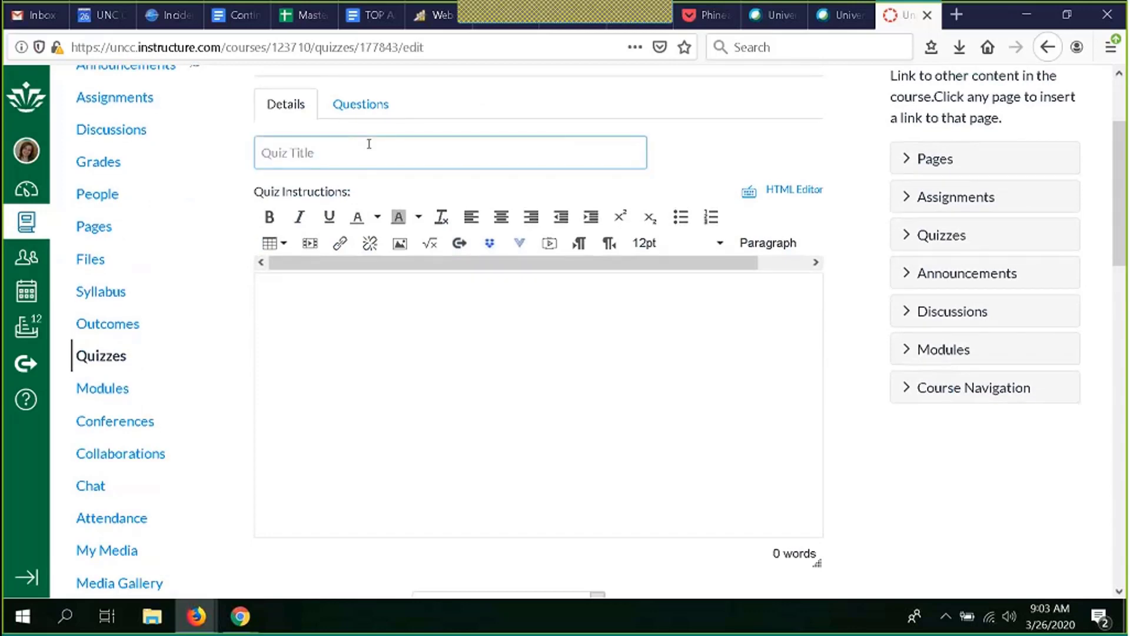
pyautogui.write('Reading Quiz')
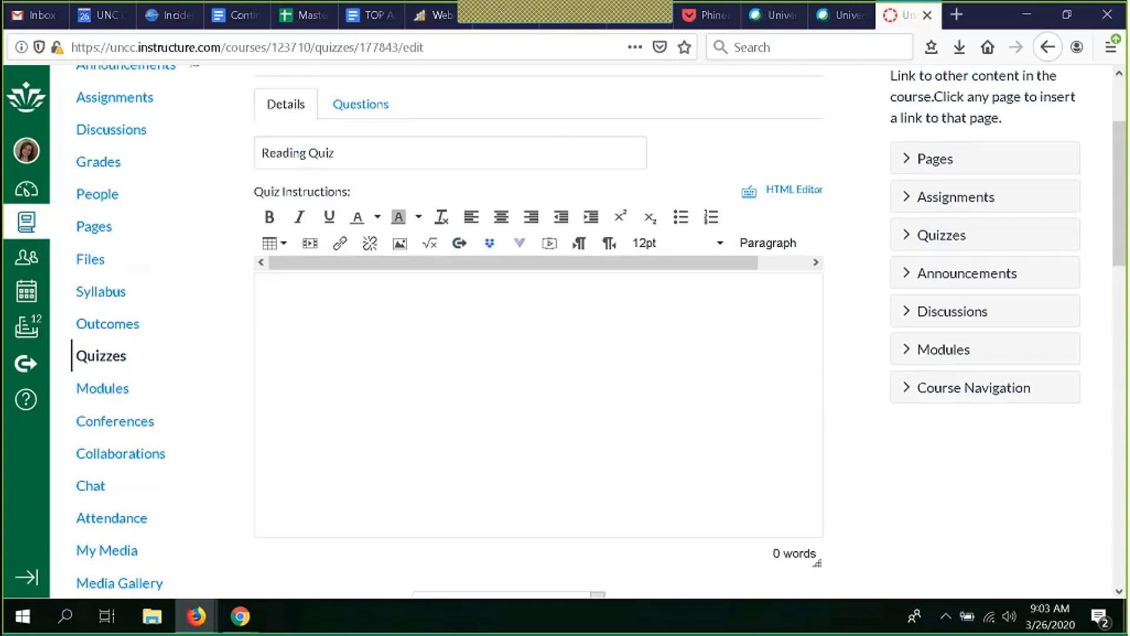
# Step: Enter "instructions..." as the quiz instructions
pyautogui.click(354, 308)
pyautogui.write('instructions...')
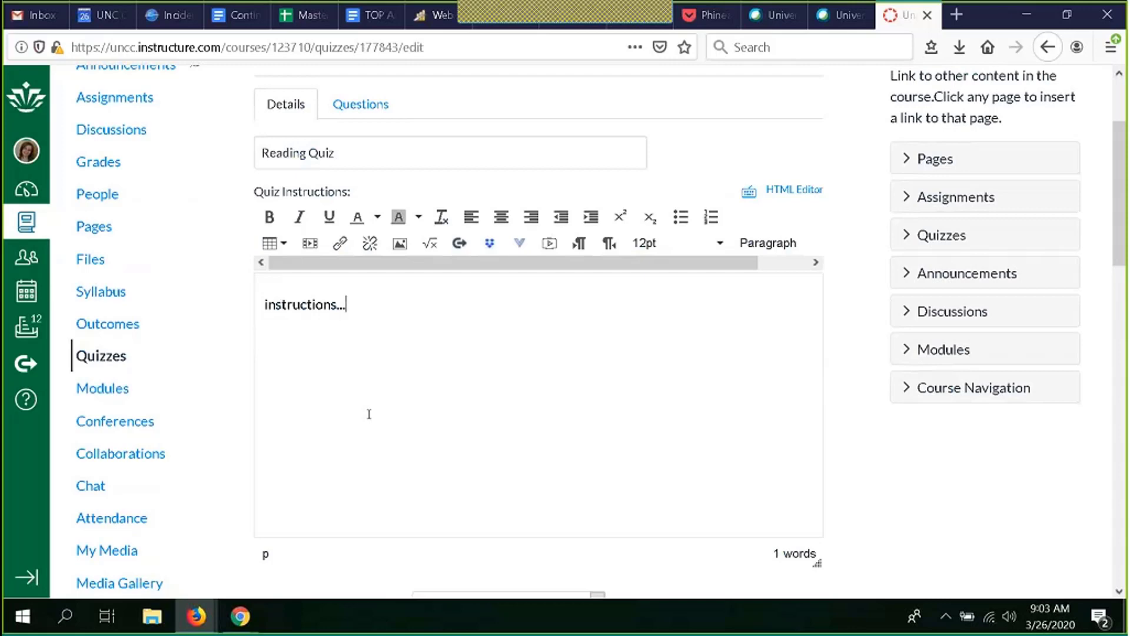
# Step: Open the quiz type choices and keep Graded Quiz selected
pyautogui.scroll(-4, 369, 414)
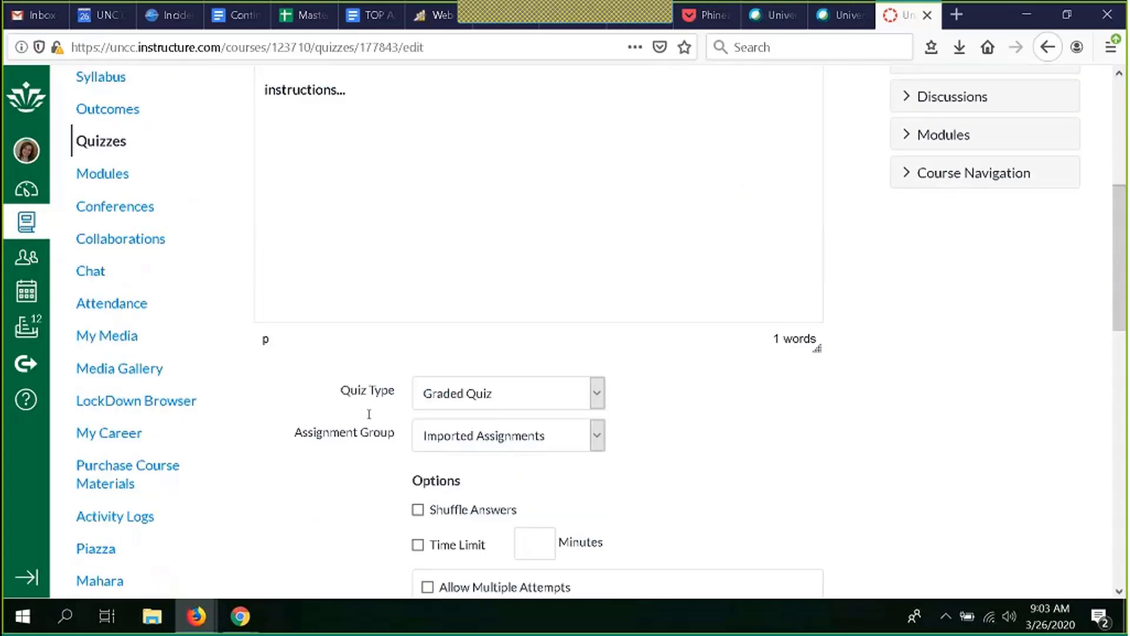
pyautogui.scroll(-3, 369, 414)
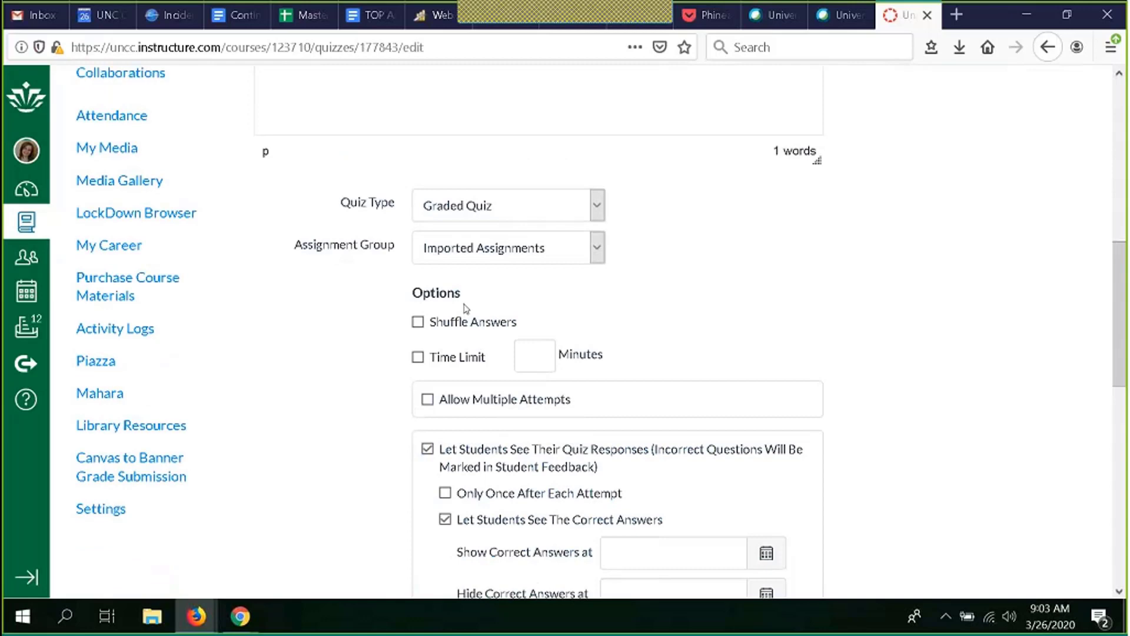
pyautogui.click(597, 207)
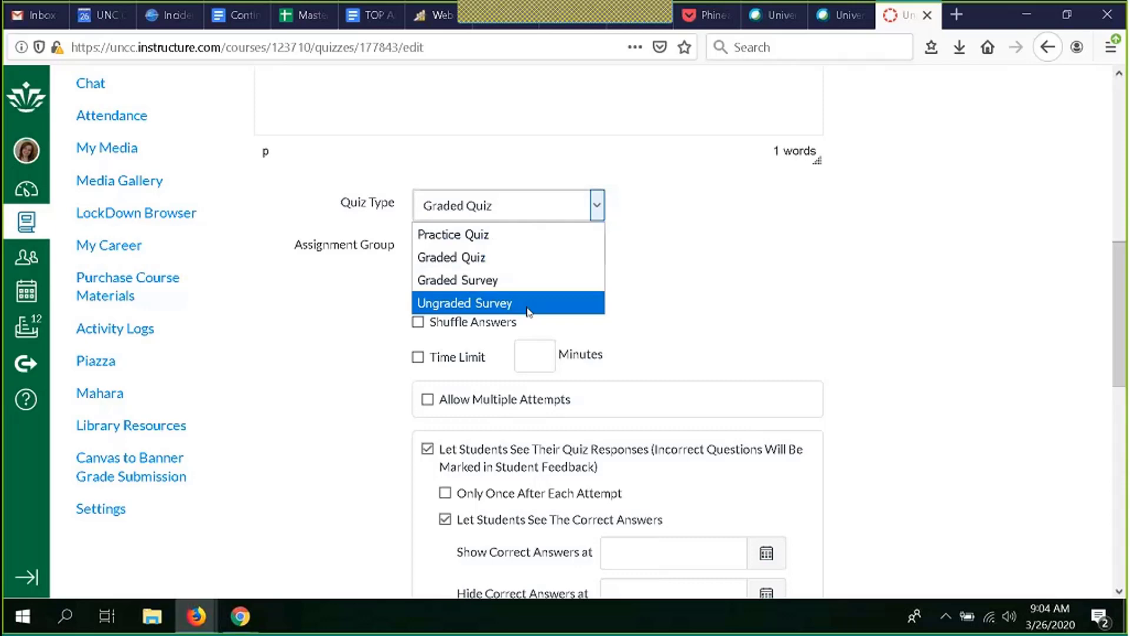
pyautogui.click(537, 264)
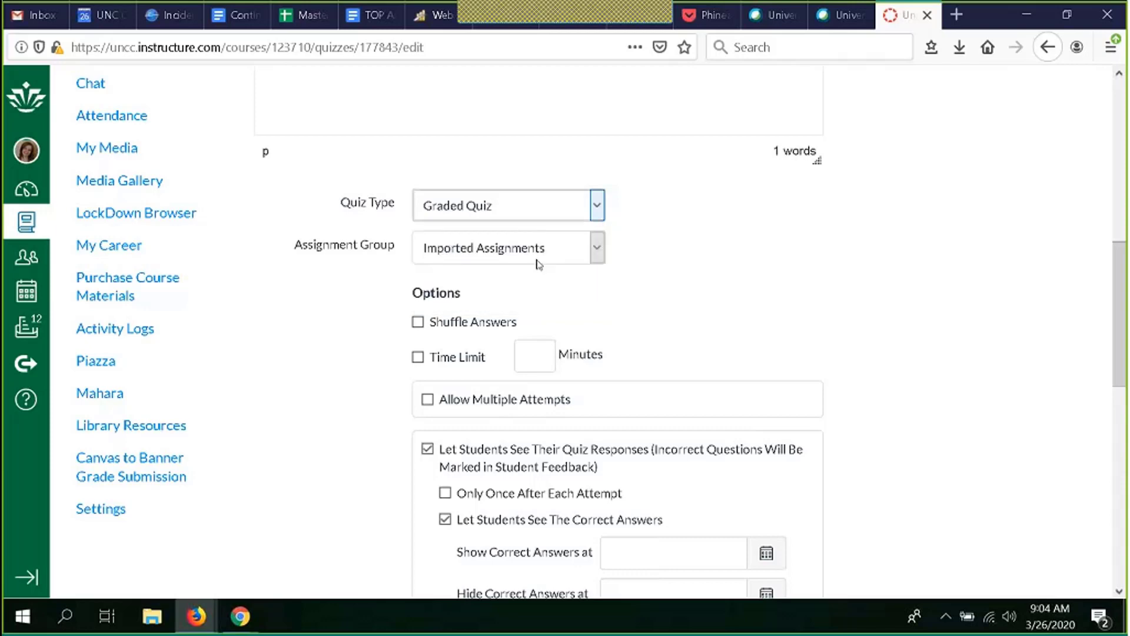
# Step: Clear Shuffle Answers and enable a time limit of 10 minutes
pyautogui.scroll(-1, 699, 252)
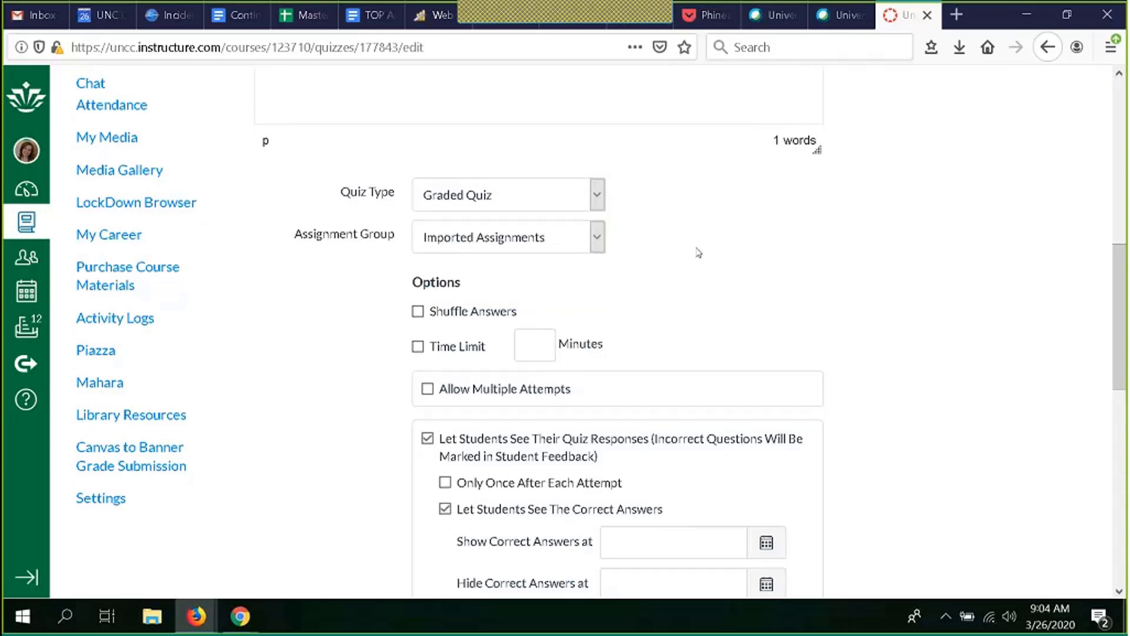
pyautogui.scroll(-2, 698, 250)
pyautogui.scroll(1, 698, 251)
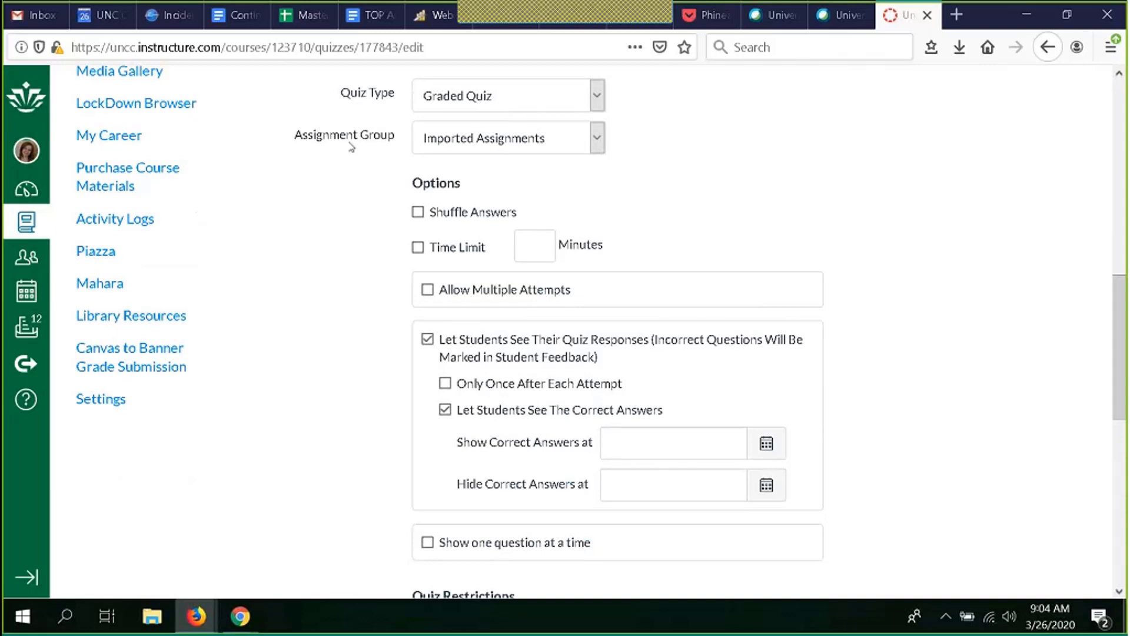
pyautogui.scroll(-2, 369, 165)
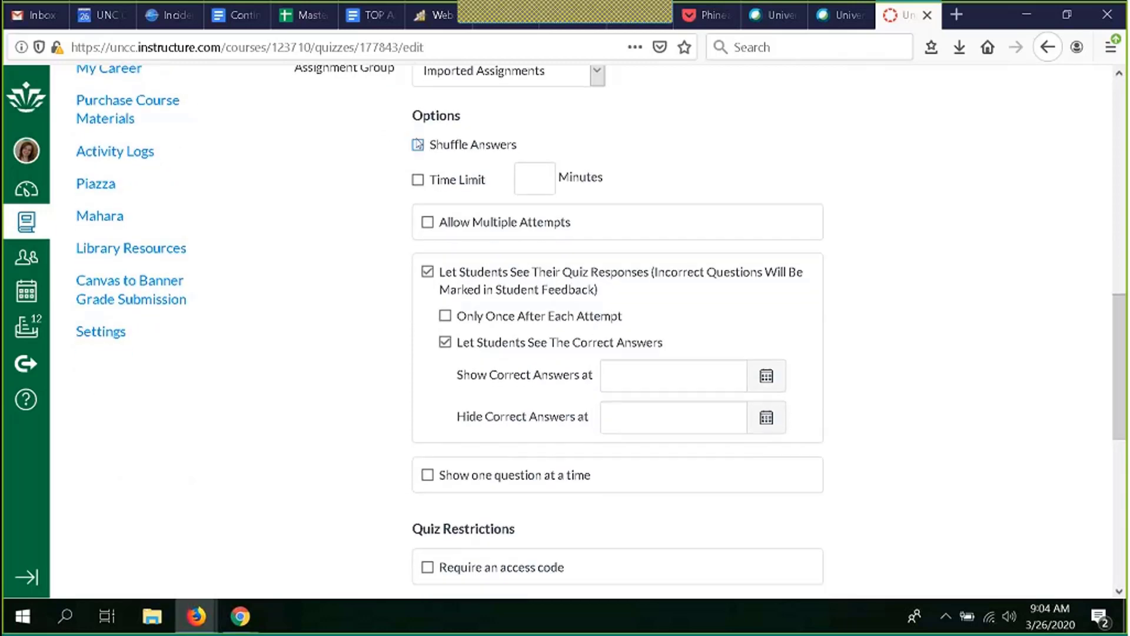
pyautogui.click(418, 145)
pyautogui.click(418, 180)
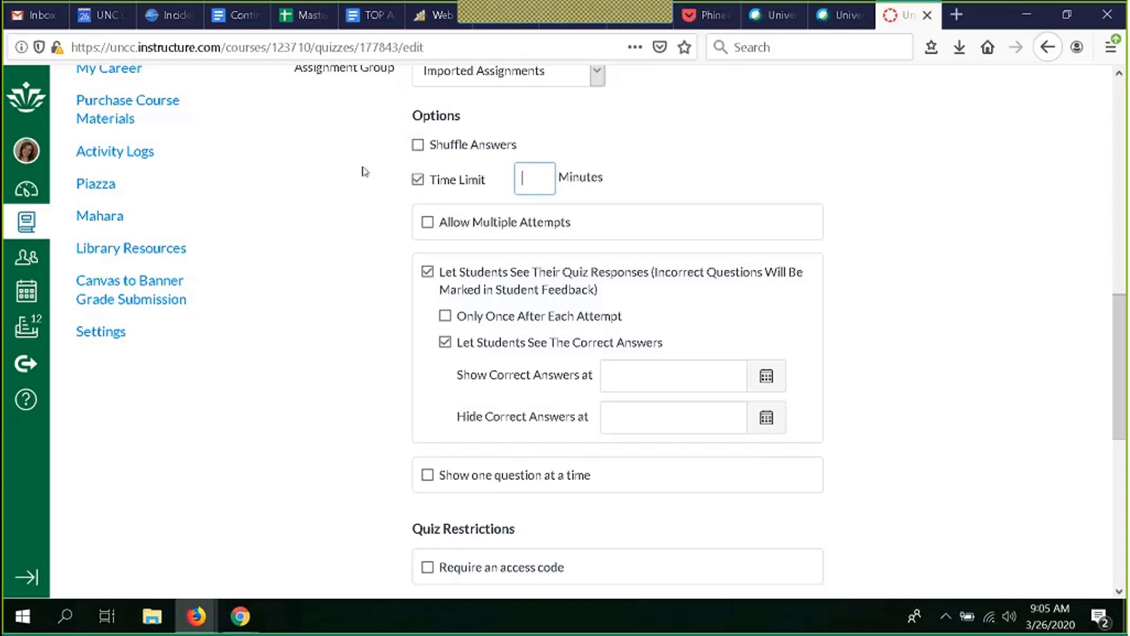
pyautogui.write('10')
# Step: Allow multiple attempts, keep the Highest score, and limit allowed attempts to 3
pyautogui.click(428, 224)
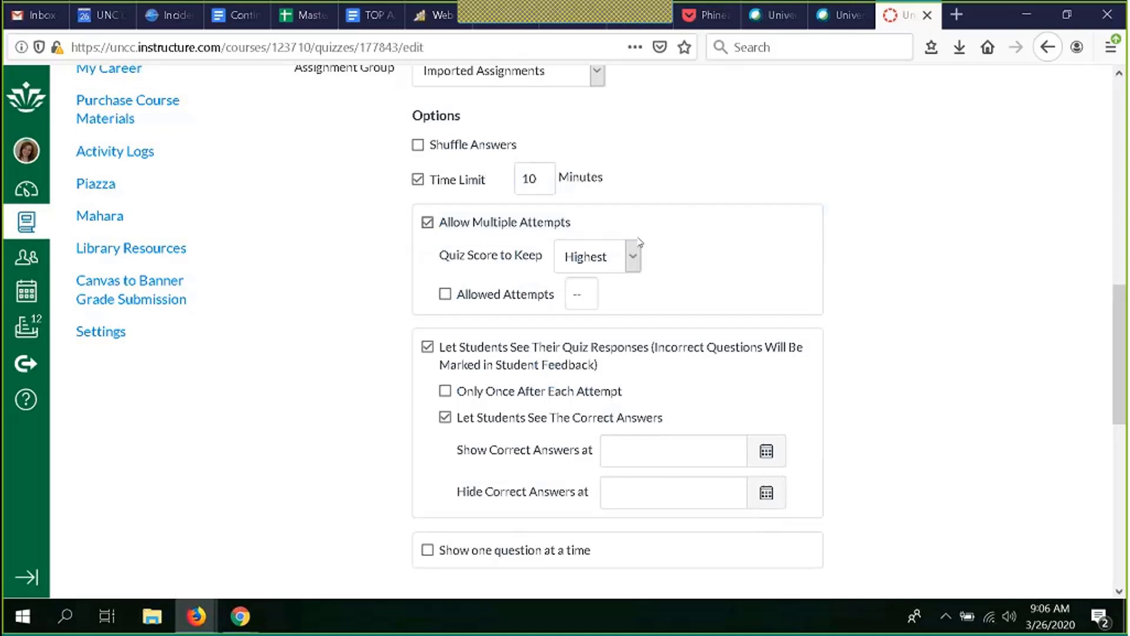
pyautogui.click(633, 256)
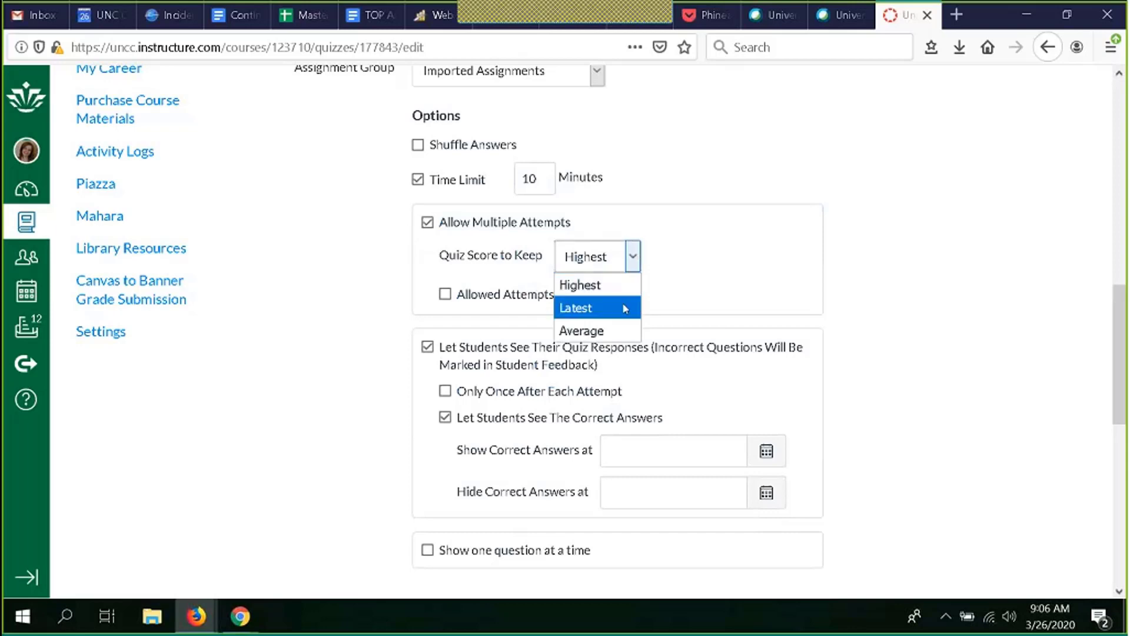
pyautogui.click(633, 262)
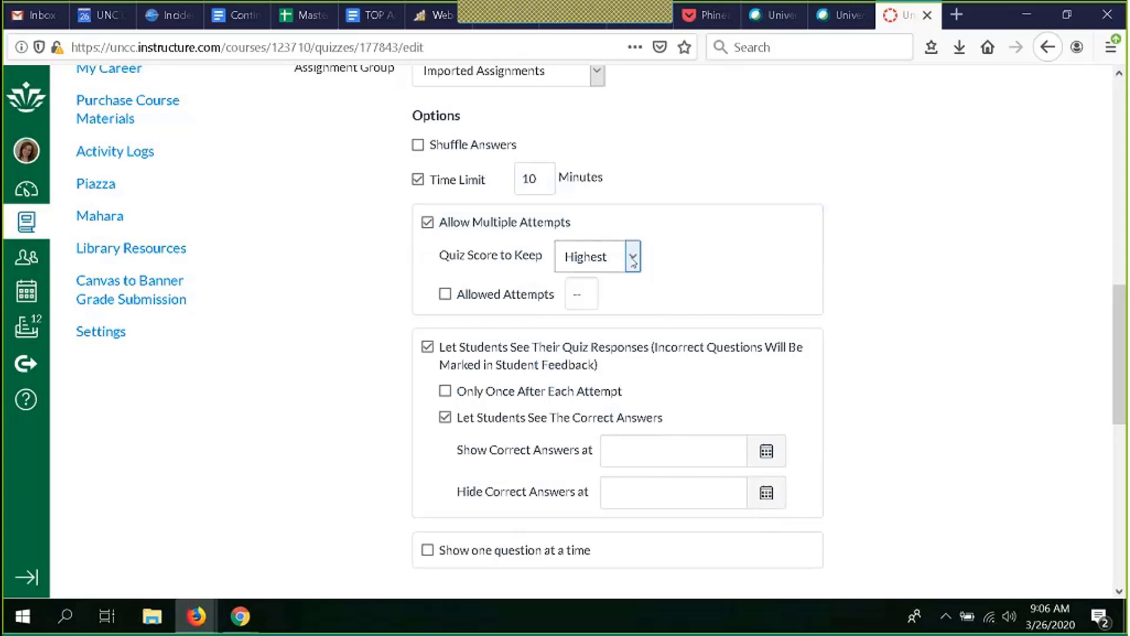
pyautogui.click(446, 296)
pyautogui.click(446, 295)
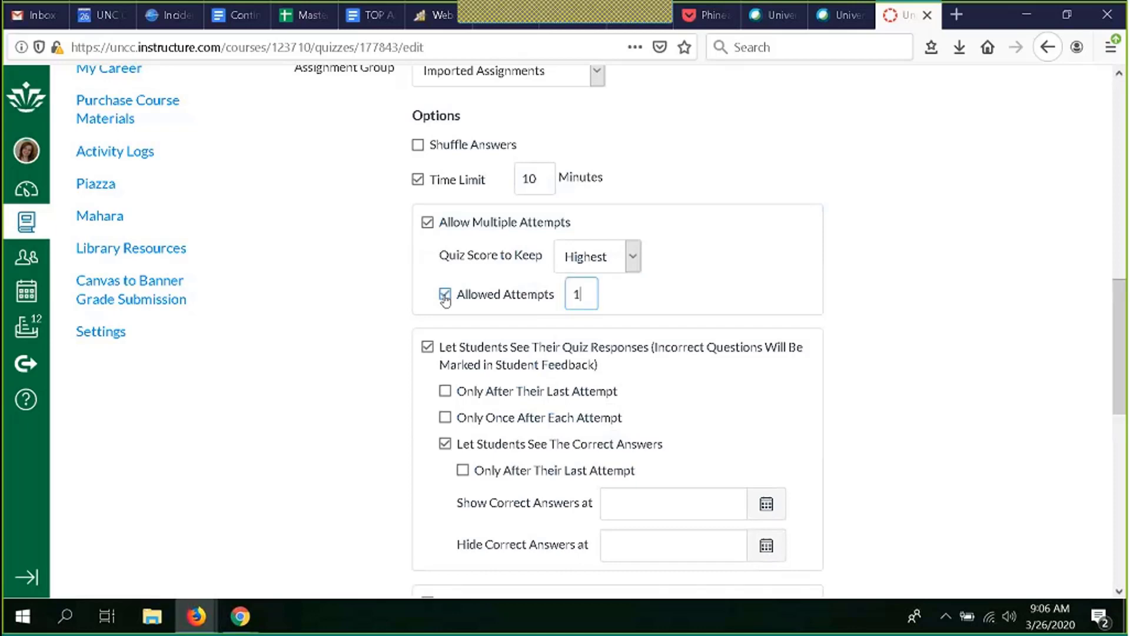
pyautogui.press('BackSpace')
pyautogui.write('3')
pyautogui.scroll(-3, 324, 429)
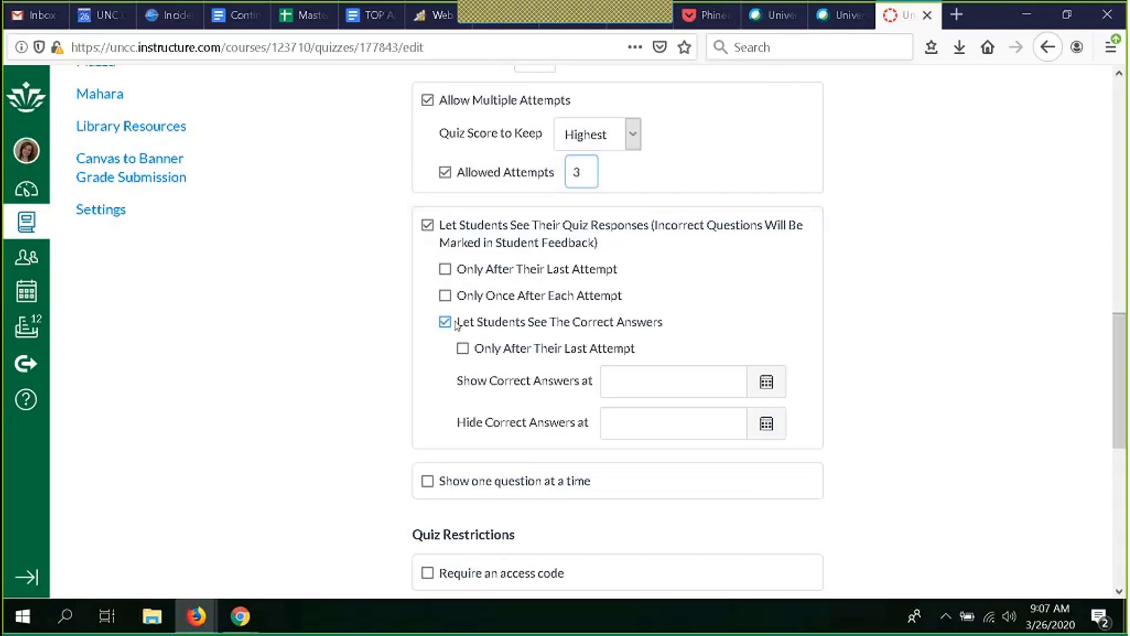
pyautogui.click(767, 385)
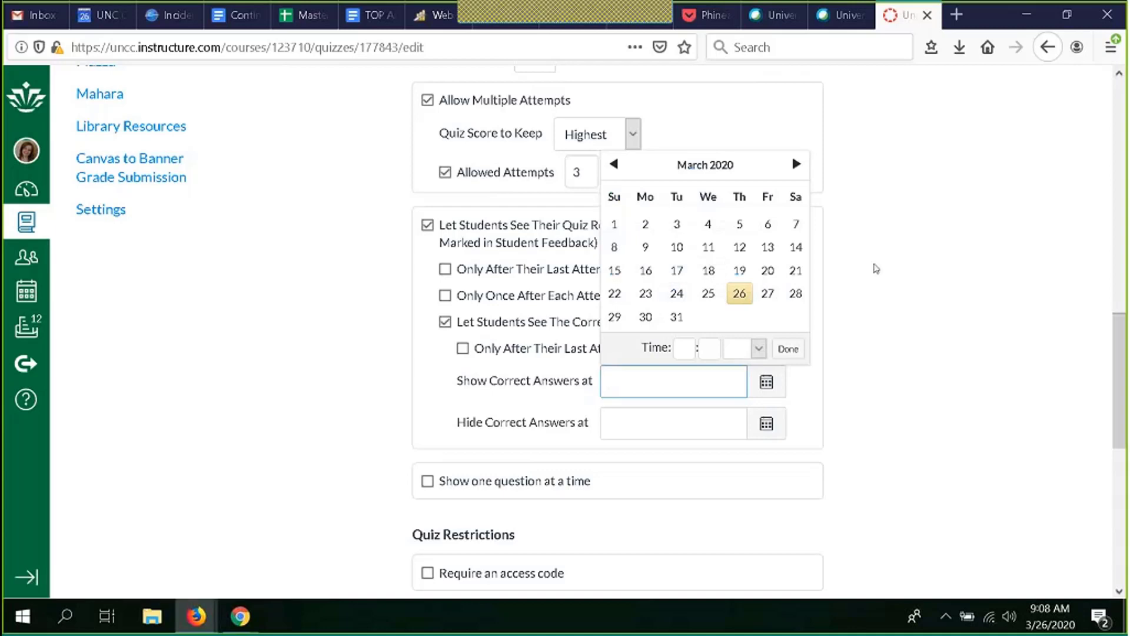
pyautogui.click(876, 268)
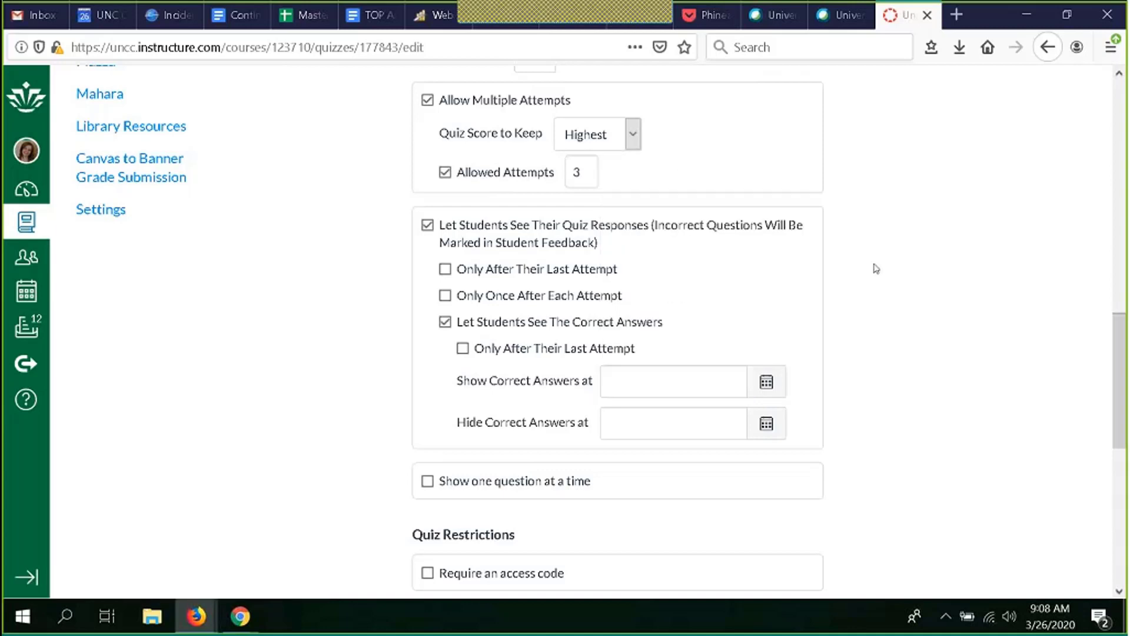
# Step: Switch Let Students See Their Quiz Responses off and back on, clearing the correct-answers option
pyautogui.click(427, 226)
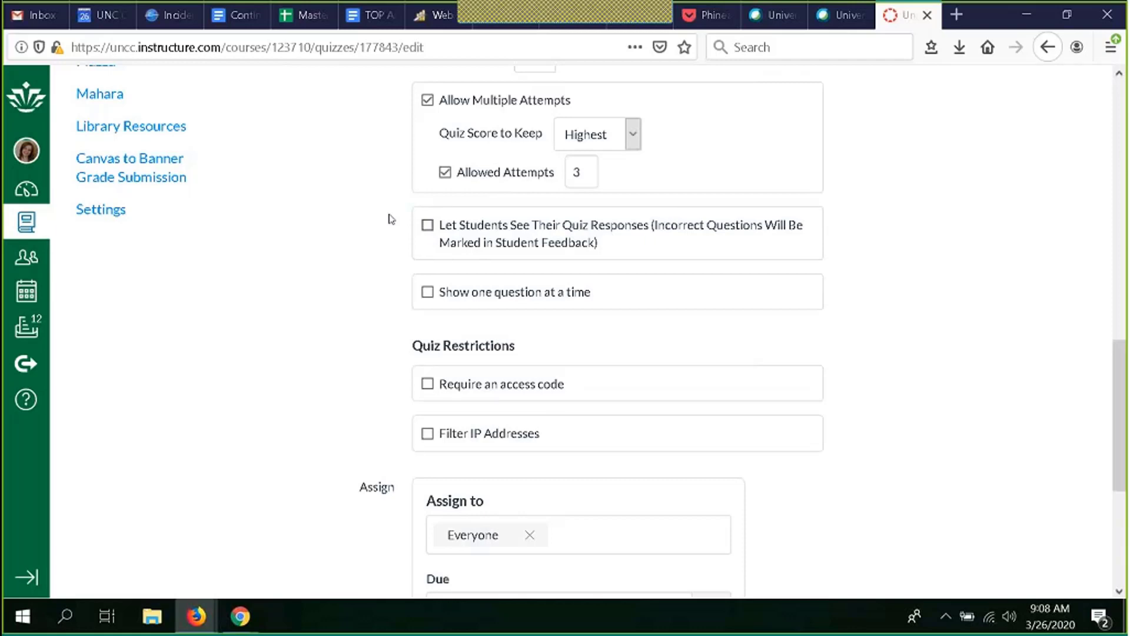
pyautogui.click(428, 227)
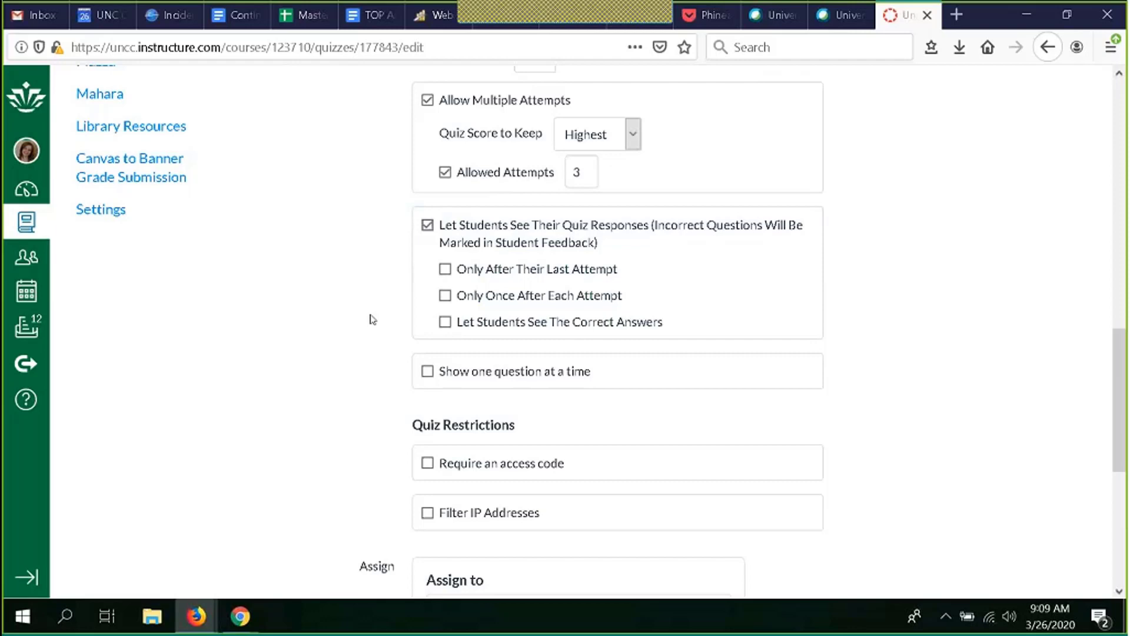
pyautogui.scroll(-3, 372, 319)
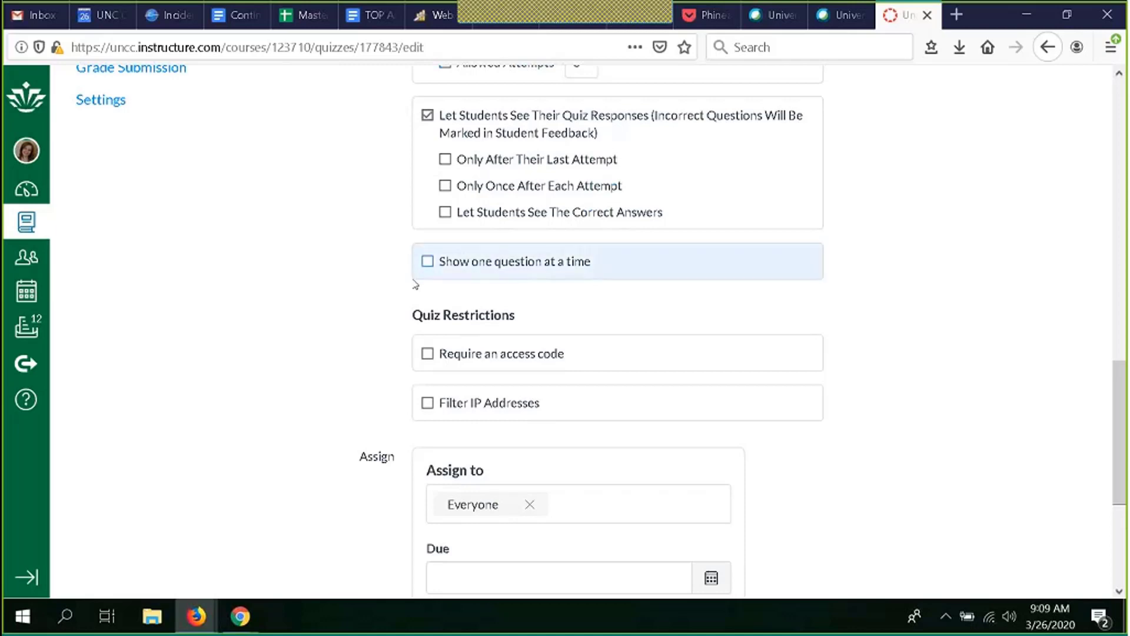
# Step: Set the quiz to be available from March 30
pyautogui.scroll(-2, 338, 288)
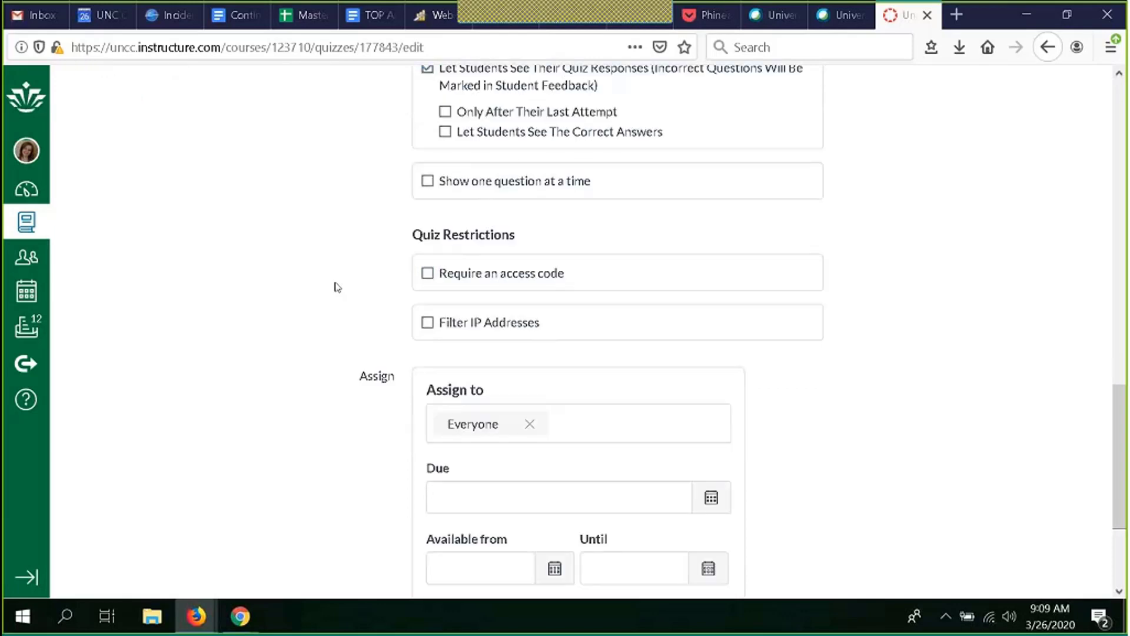
pyautogui.scroll(-1, 337, 288)
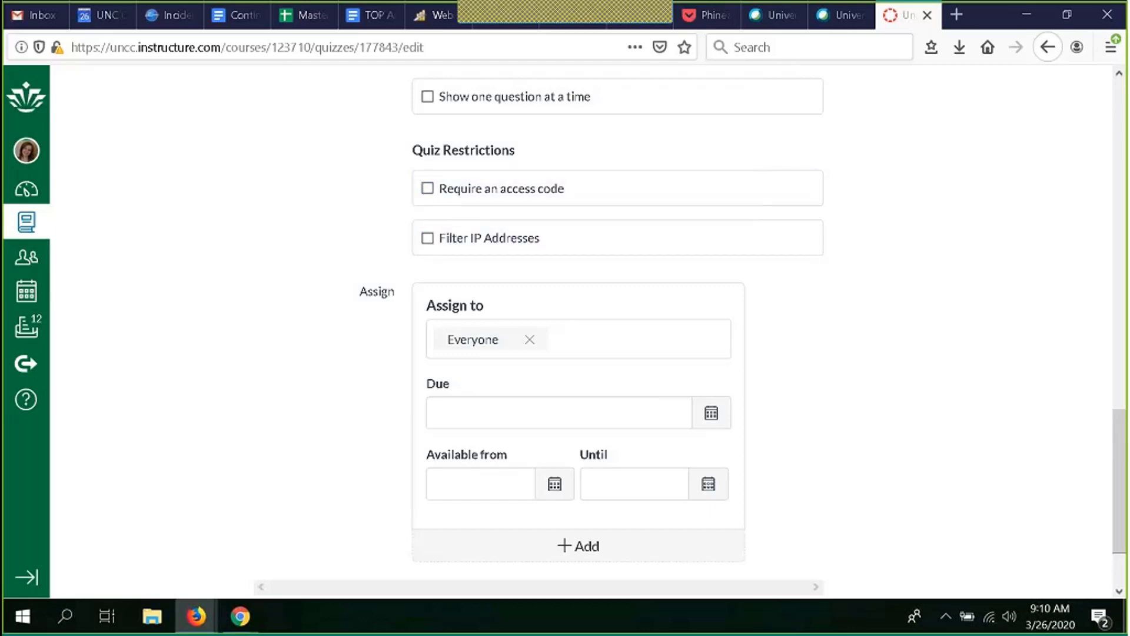
pyautogui.scroll(-1, 381, 252)
pyautogui.scroll(-3, 382, 252)
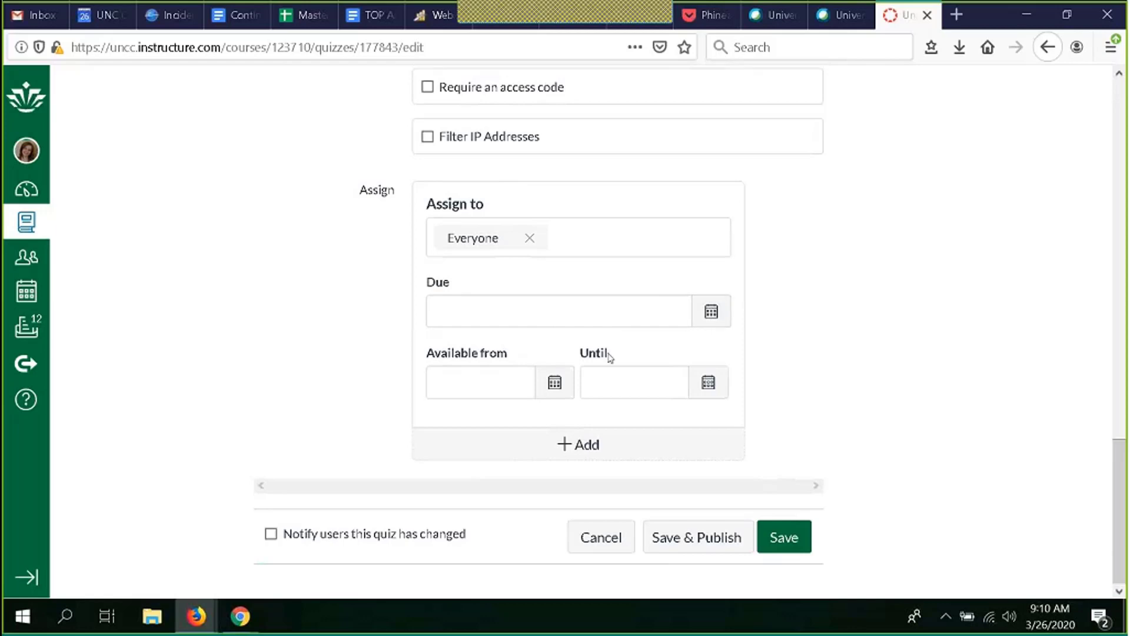
pyautogui.click(557, 384)
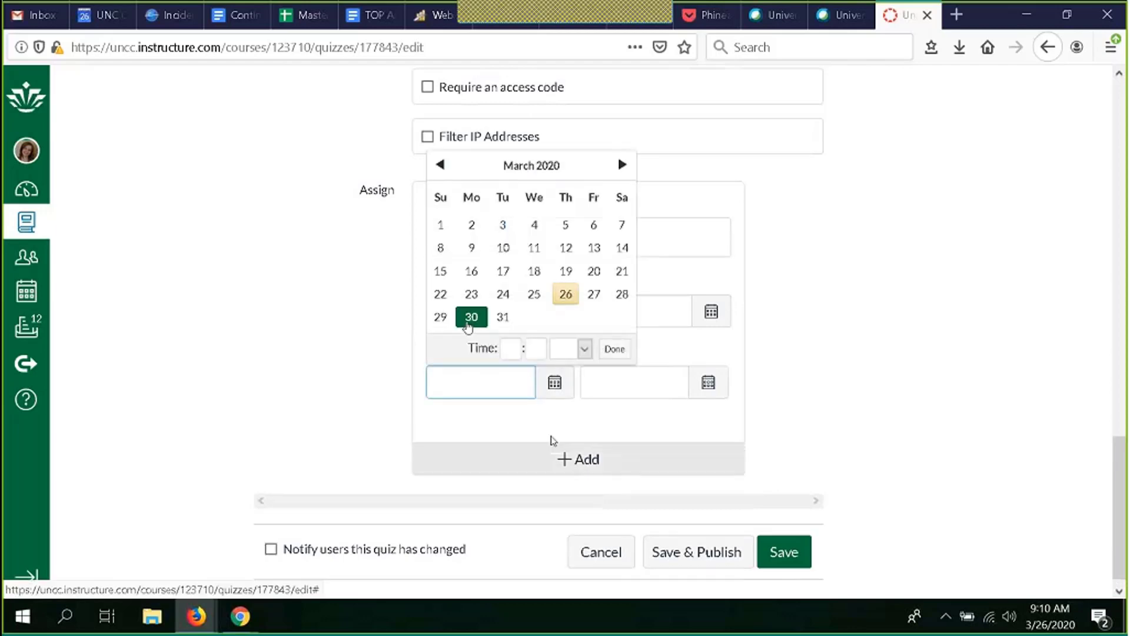
pyautogui.click(471, 318)
# Step: Set the availability end date to March 31 at 11:59pm
pyautogui.click(708, 386)
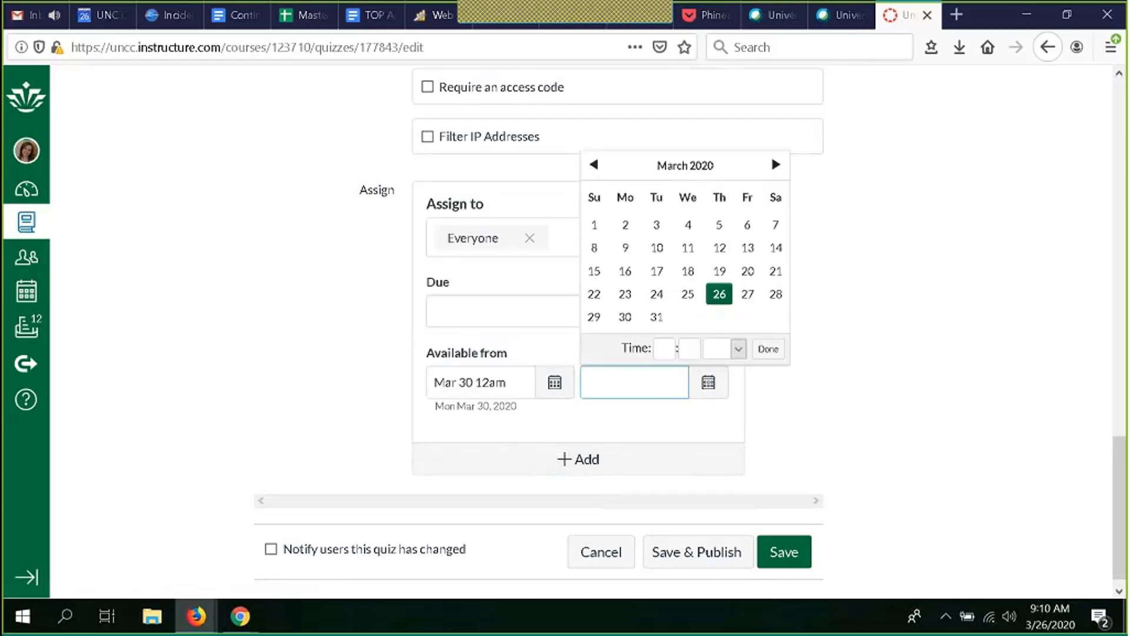
pyautogui.click(658, 318)
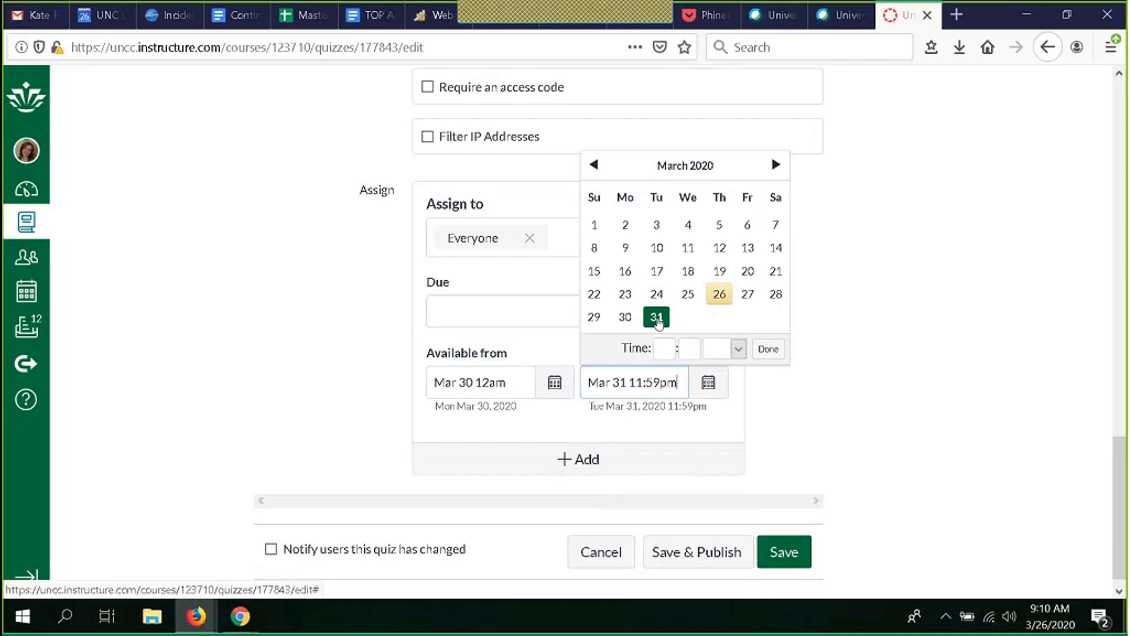
pyautogui.click(811, 401)
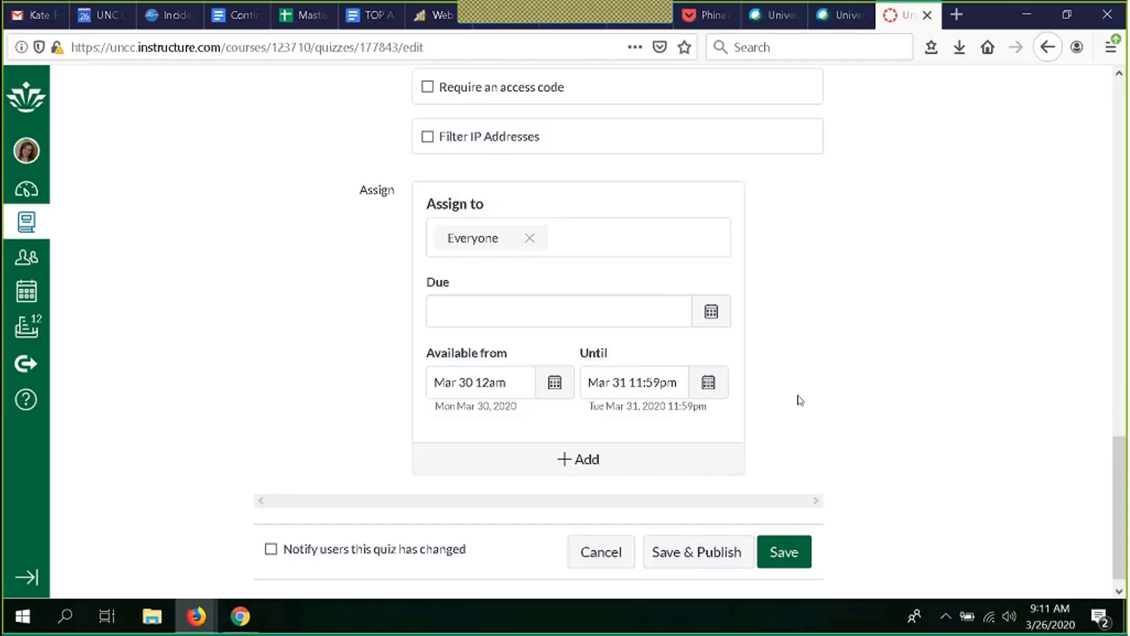
pyautogui.scroll(12, 801, 401)
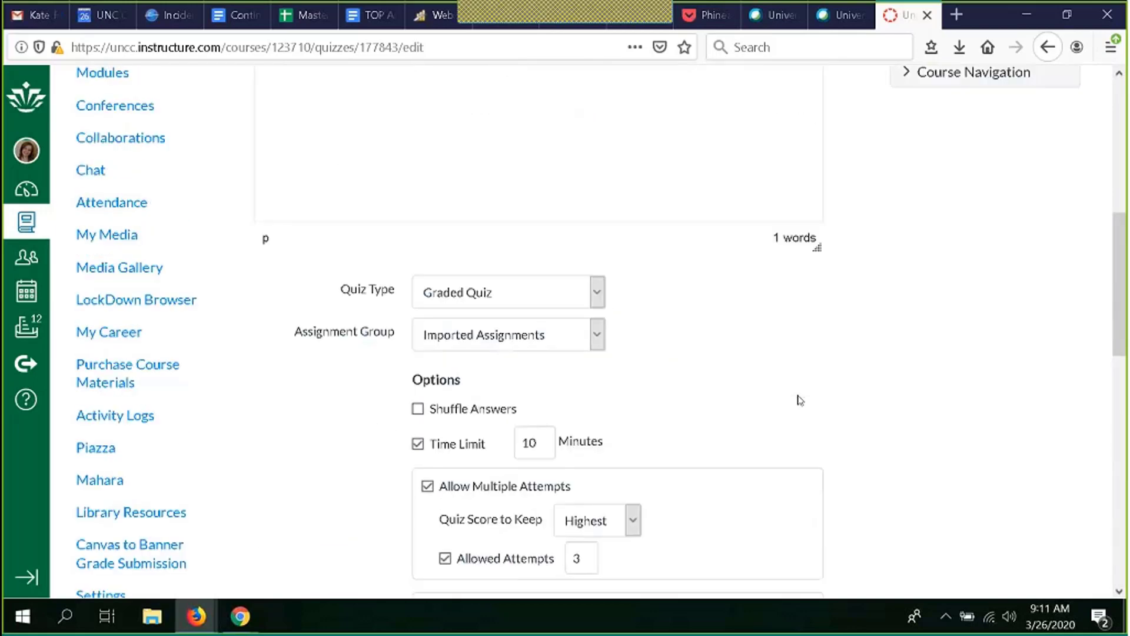
# Step: Scroll through the quiz details to review the options, restrictions and availability settings
pyautogui.scroll(-6, 801, 400)
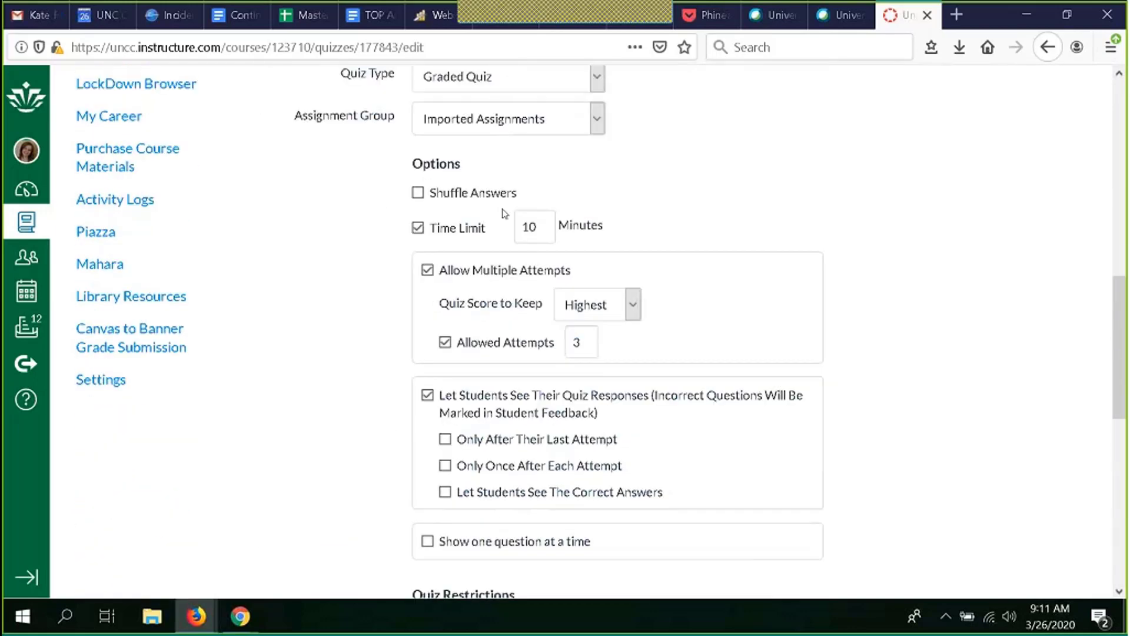
pyautogui.scroll(-1, 807, 365)
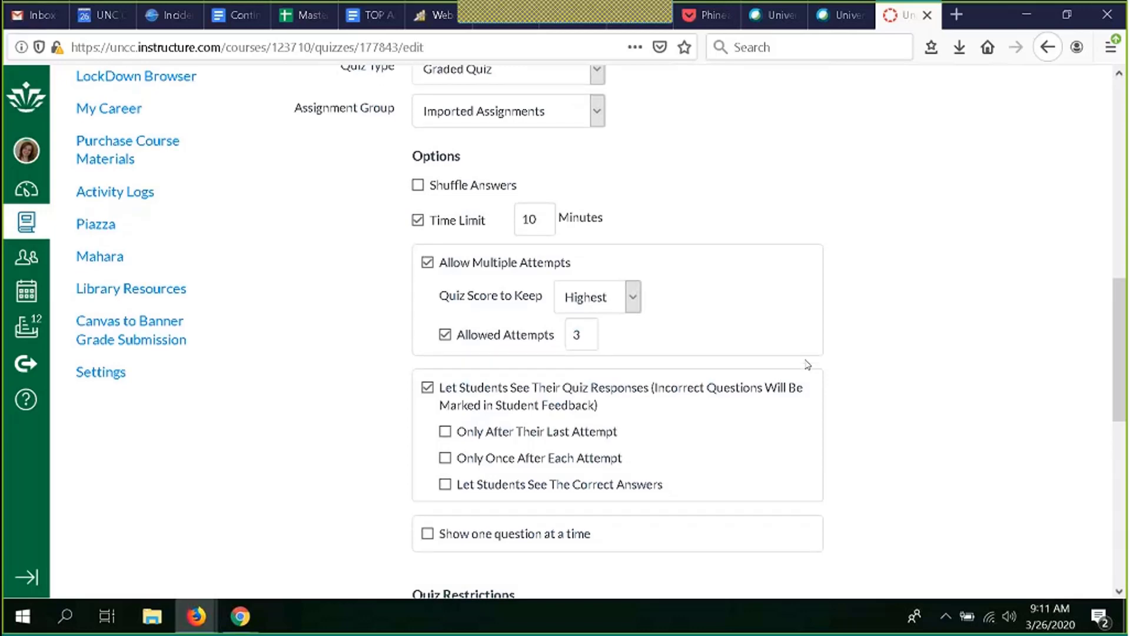
pyautogui.scroll(-6, 807, 365)
pyautogui.scroll(-4, 808, 364)
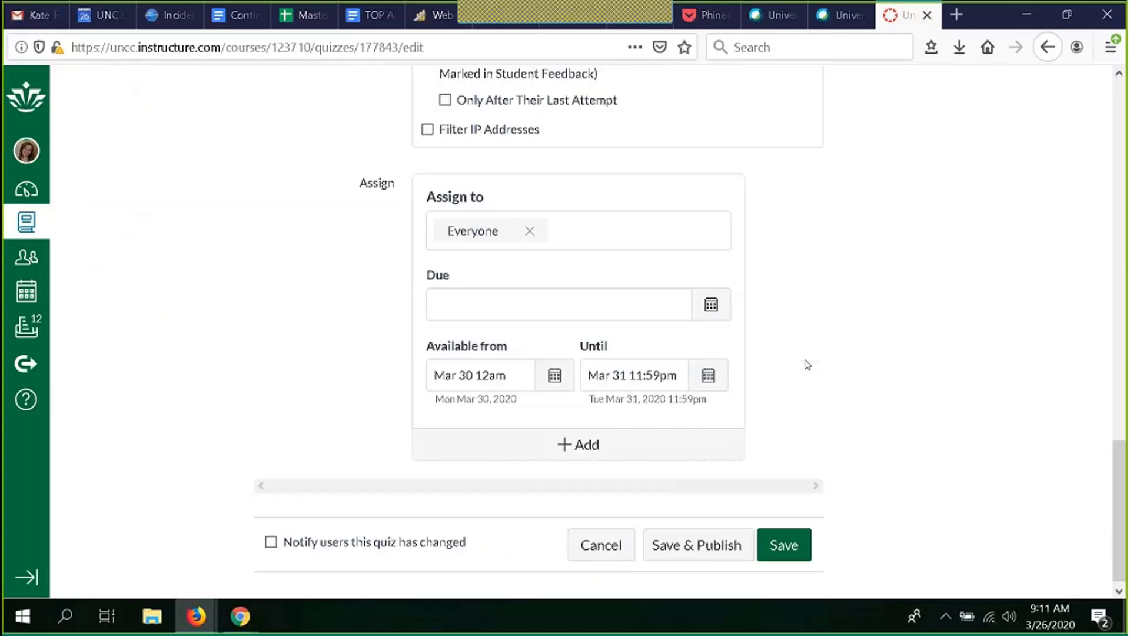
pyautogui.scroll(-1, 806, 365)
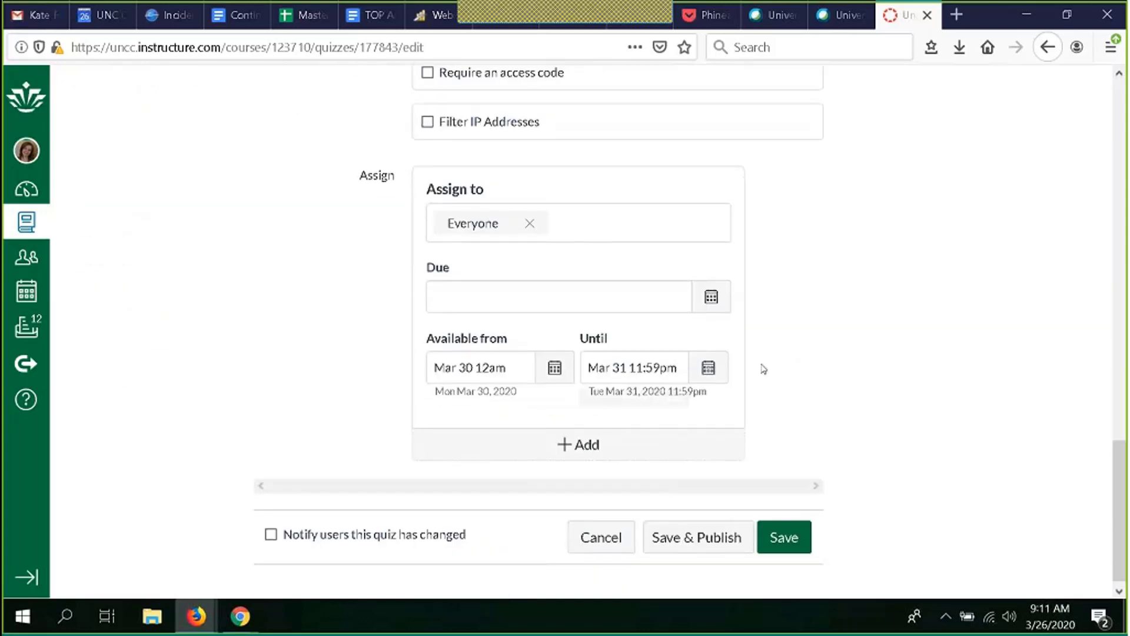
pyautogui.scroll(15, 764, 369)
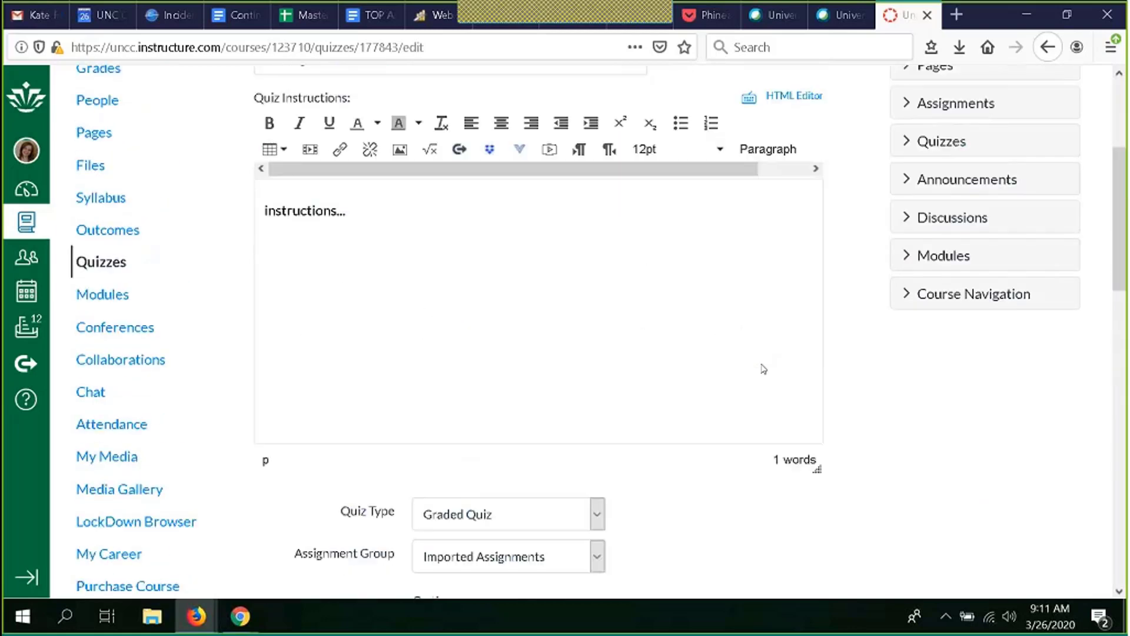
pyautogui.scroll(-5, 553, 346)
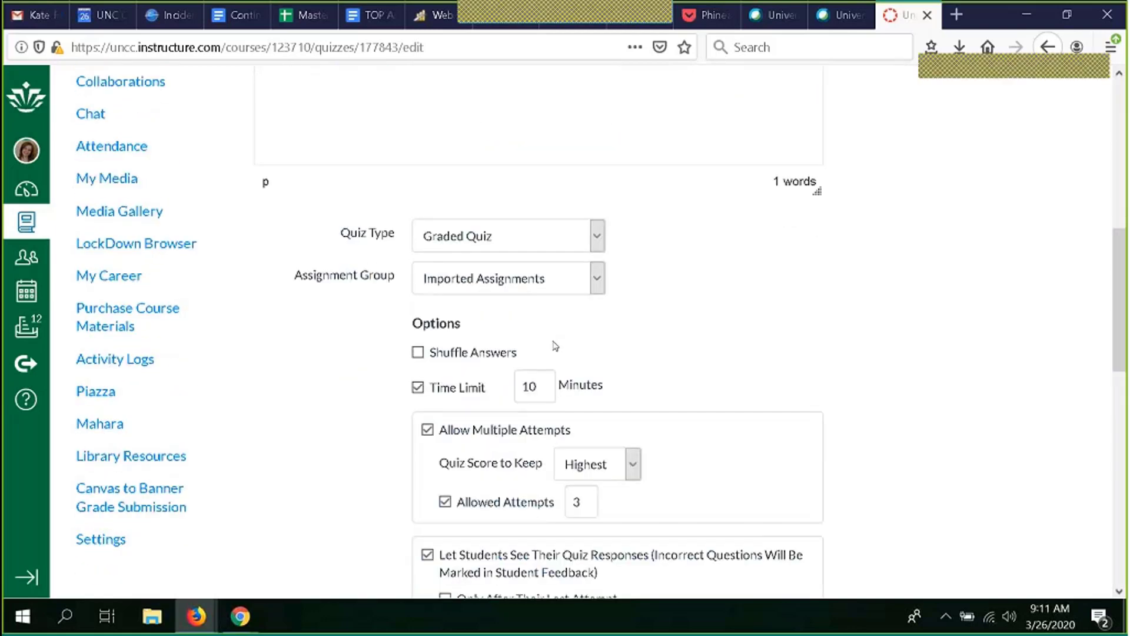
pyautogui.scroll(-5, 554, 346)
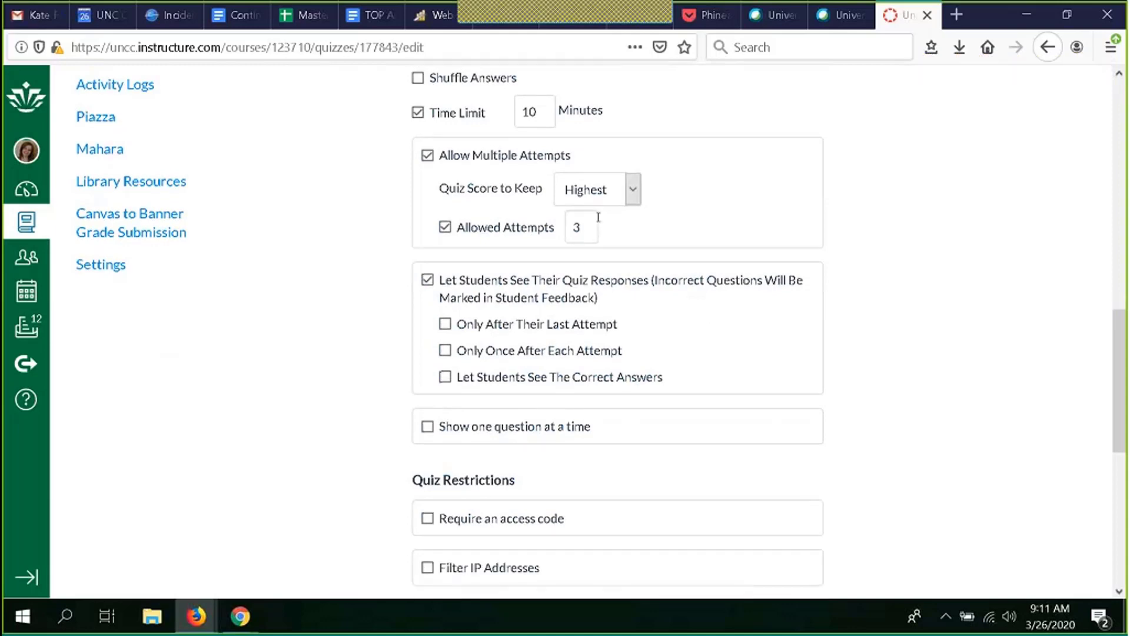
pyautogui.scroll(-7, 646, 226)
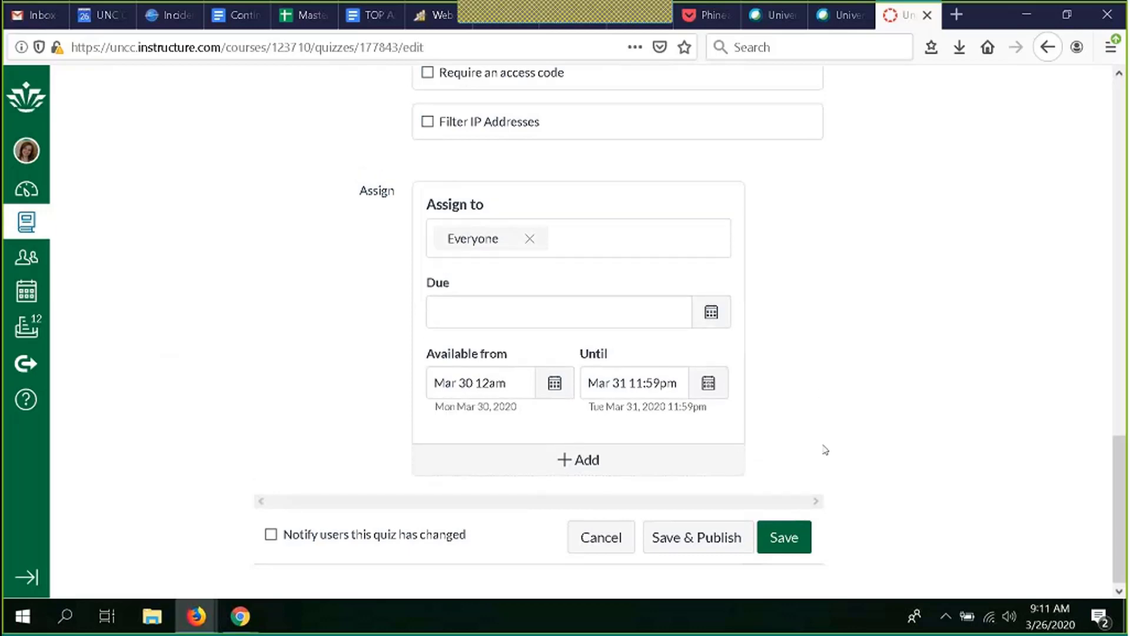
pyautogui.scroll(4, 824, 450)
pyautogui.scroll(-4, 825, 449)
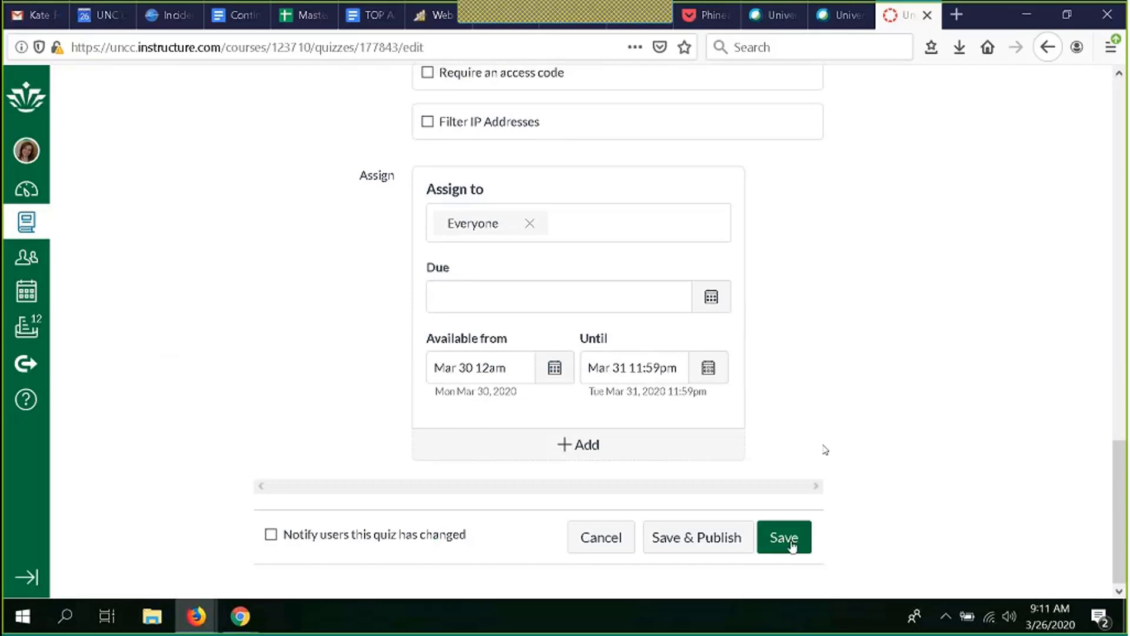
pyautogui.scroll(14, 825, 450)
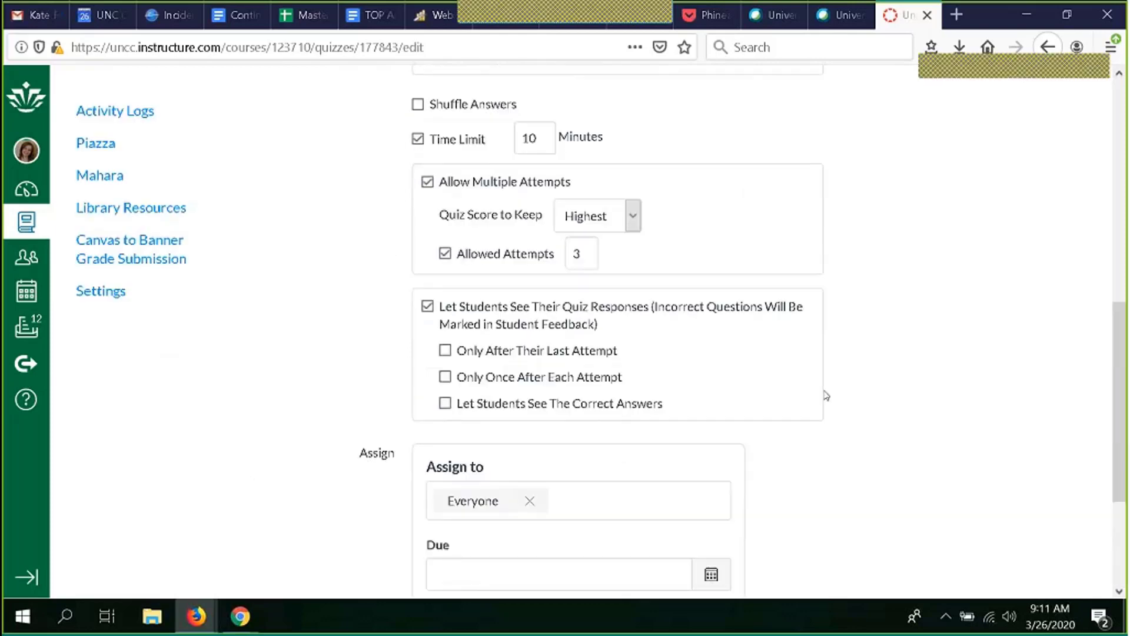
pyautogui.scroll(4, 826, 396)
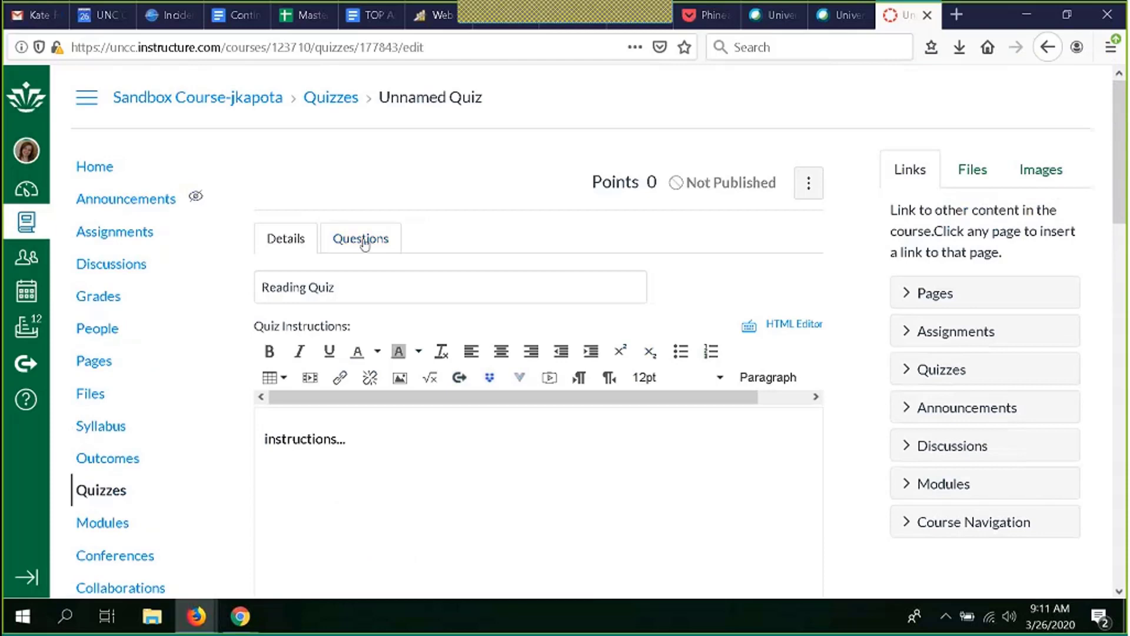
# Step: Open the quiz's Questions section and add a new Multiple Choice question
pyautogui.click(393, 234)
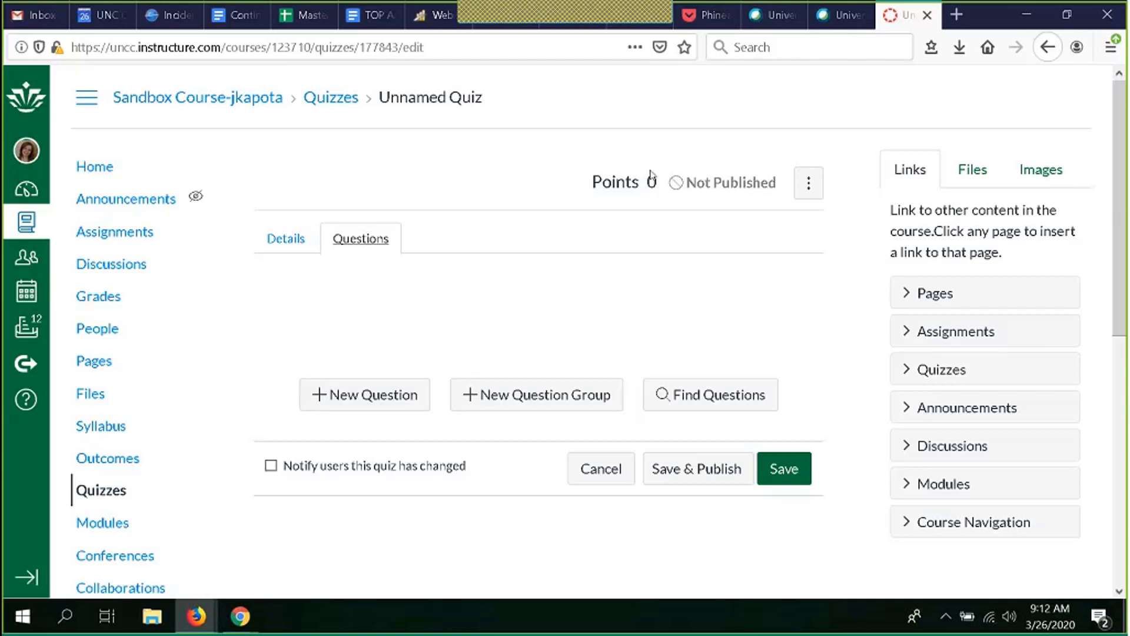
pyautogui.scroll(-1, 508, 257)
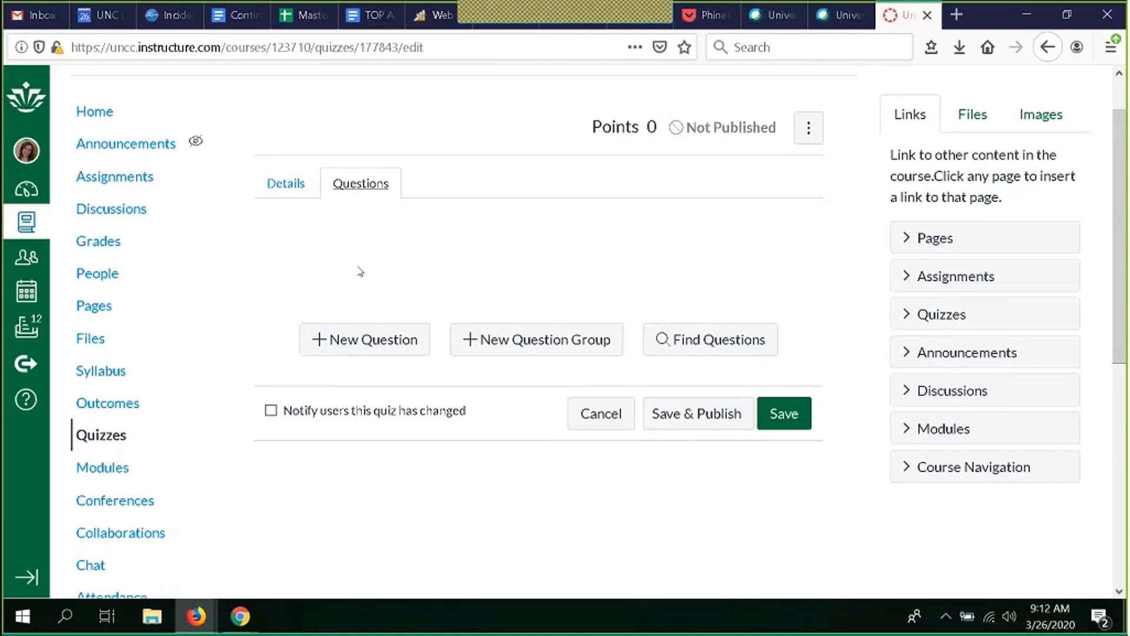
pyautogui.click(371, 350)
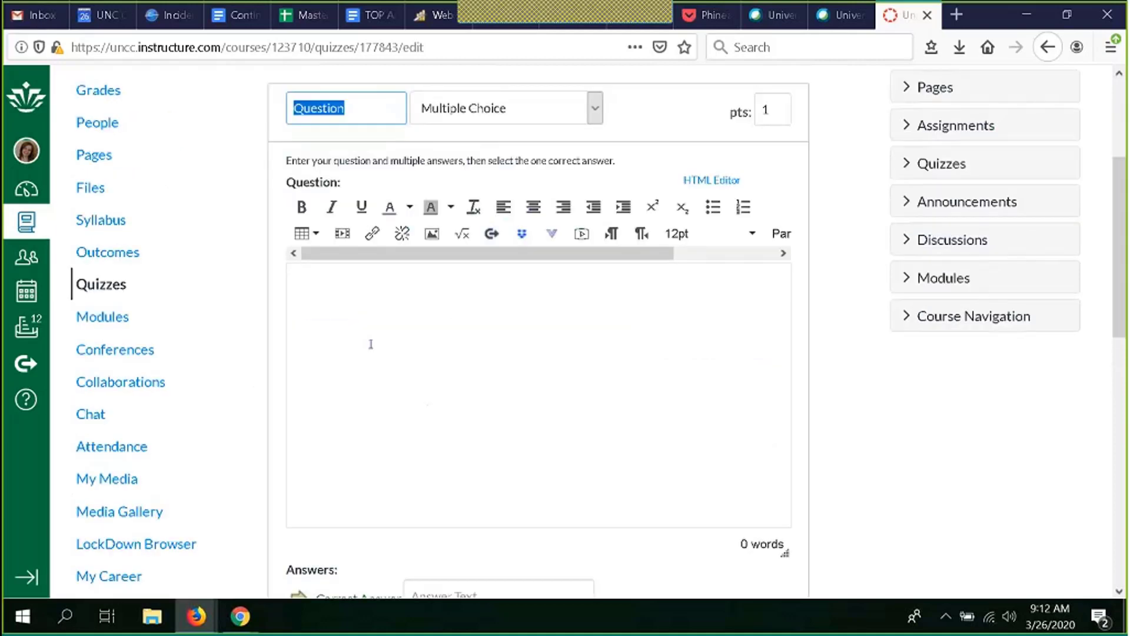
pyautogui.scroll(3, 371, 345)
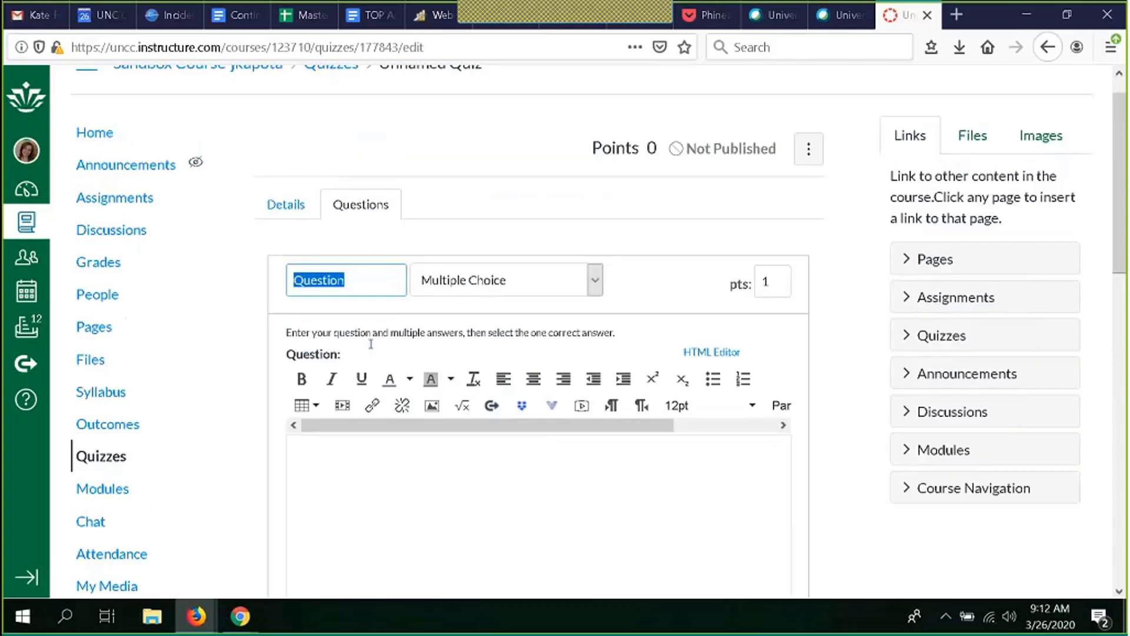
pyautogui.scroll(-5, 371, 348)
pyautogui.scroll(-2, 371, 349)
pyautogui.scroll(6, 371, 351)
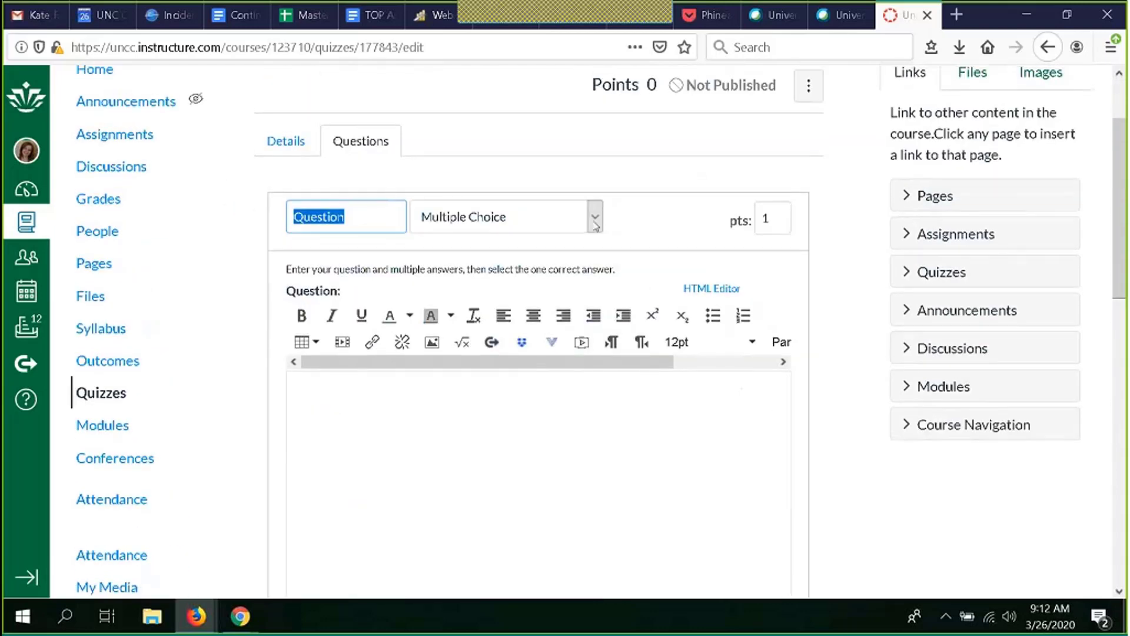
pyautogui.click(595, 221)
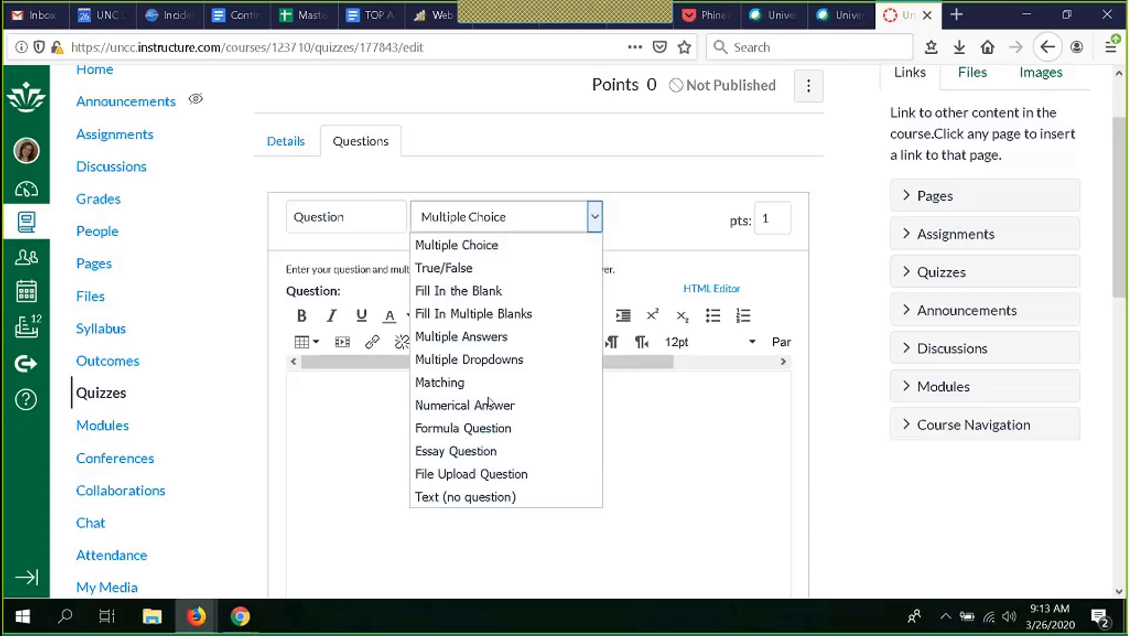
pyautogui.click(653, 233)
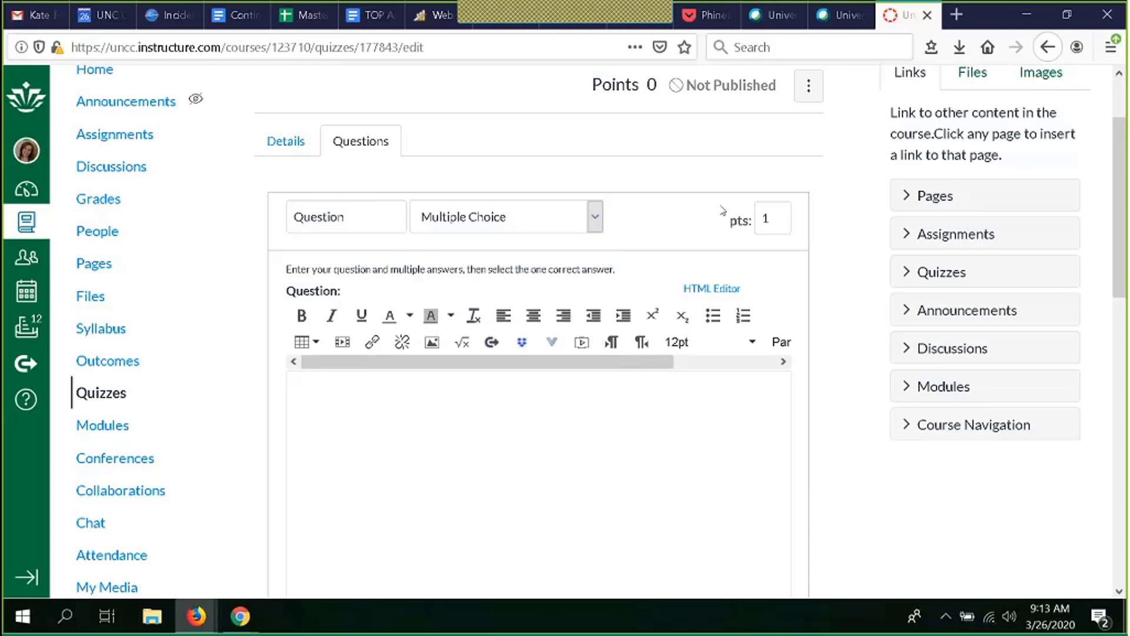
pyautogui.click(785, 215)
pyautogui.press('BackSpace')
pyautogui.write('2')
pyautogui.press('BackSpace')
pyautogui.write('1')
# Step: Name the question history
pyautogui.scroll(-3, 530, 194)
pyautogui.click(363, 112)
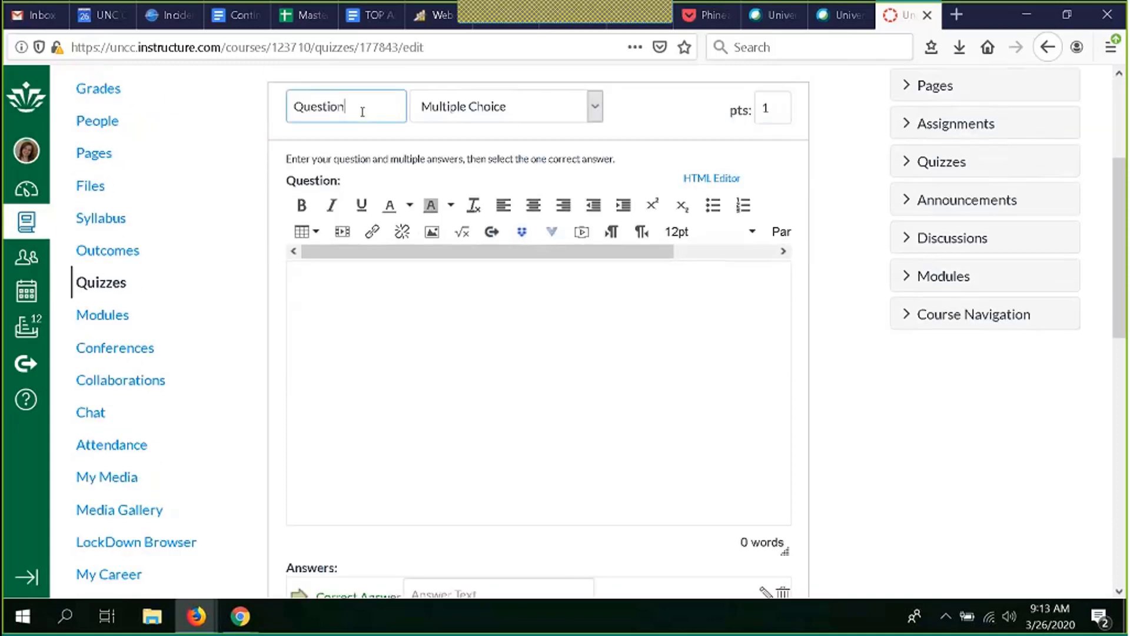
pyautogui.moveTo(363, 112); pyautogui.dragTo(272, 125)
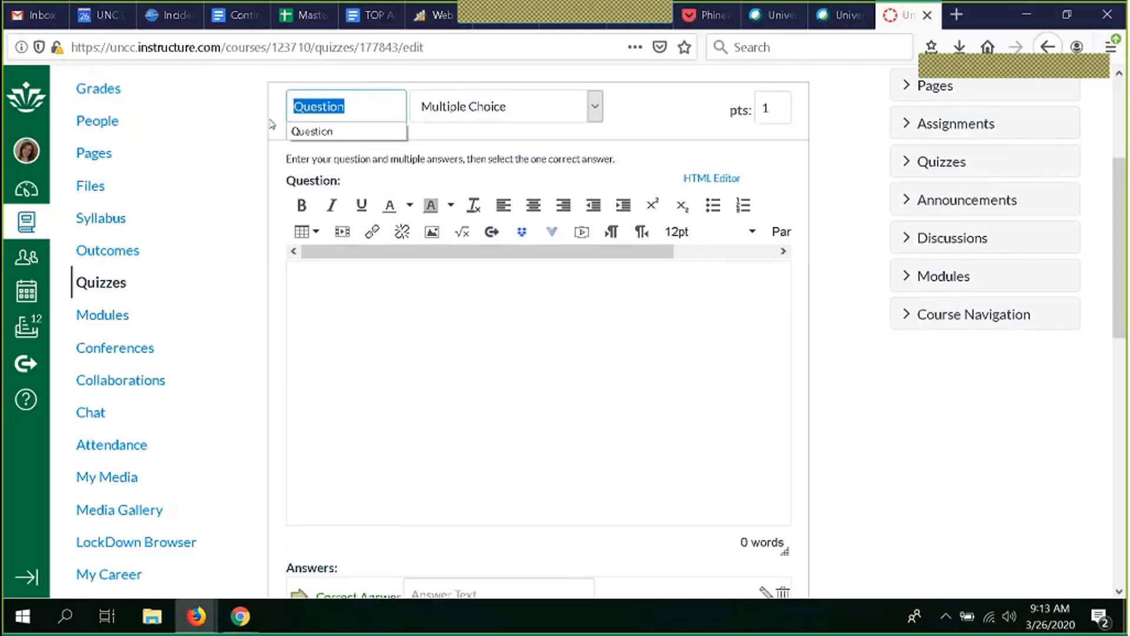
pyautogui.write('history')
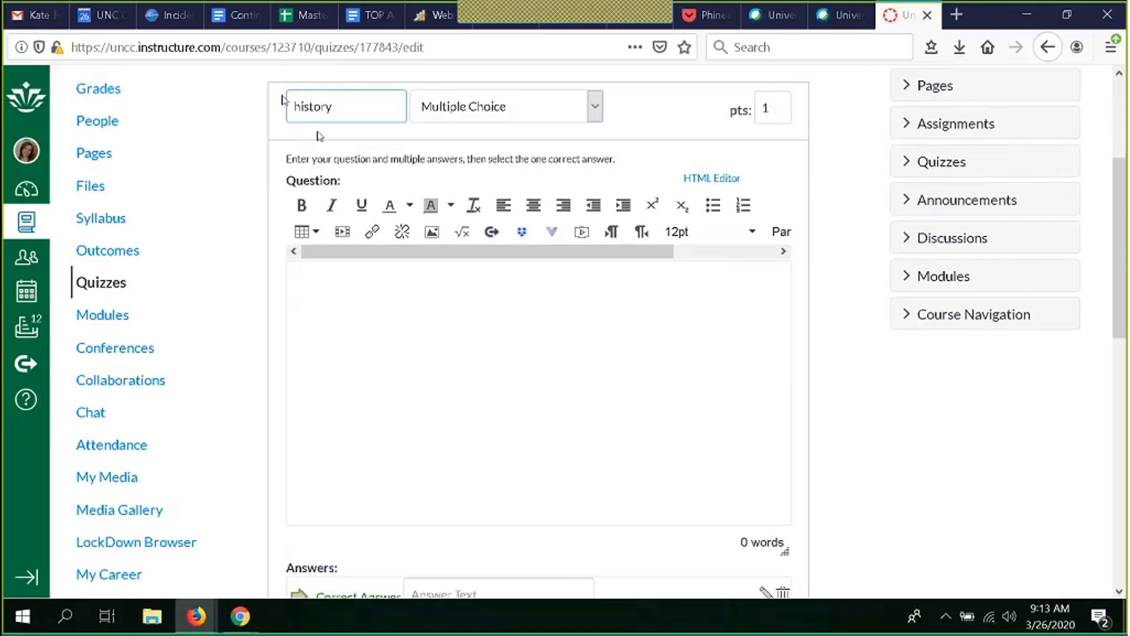
# Step: Enter the question text "When does our history class meet?"
pyautogui.scroll(1, 344, 109)
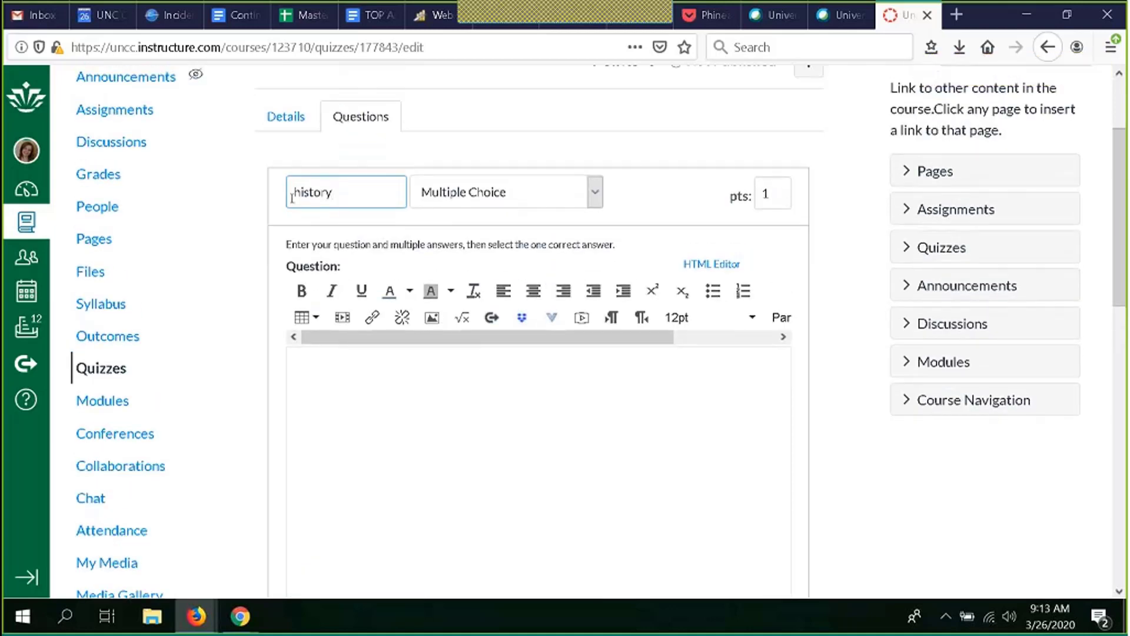
pyautogui.click(346, 189)
pyautogui.click(385, 404)
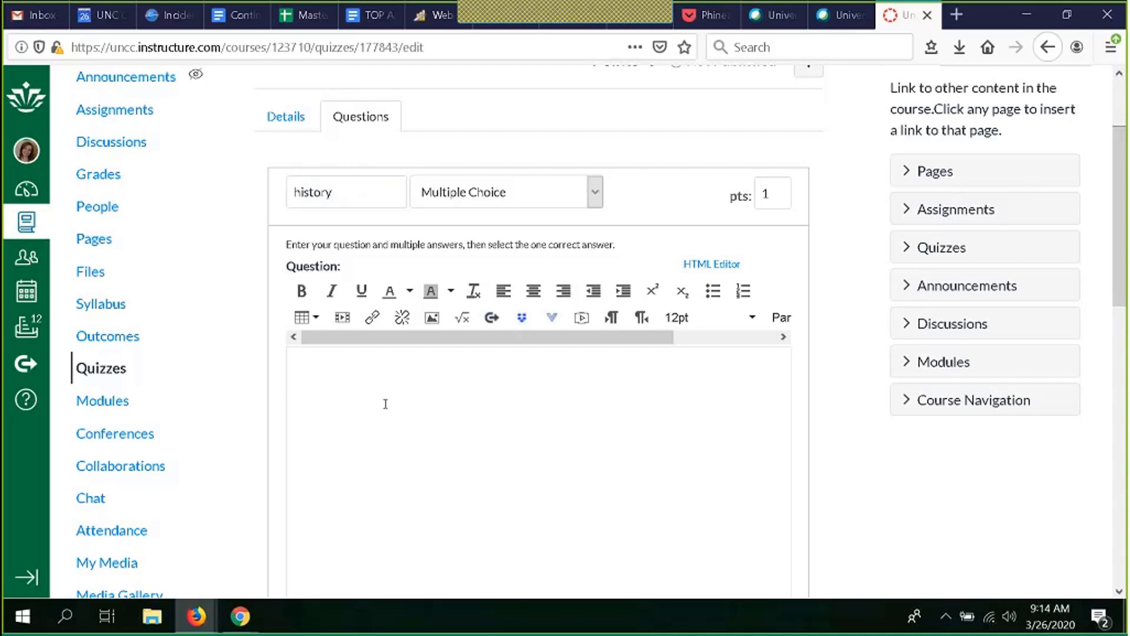
pyautogui.scroll(-3, 385, 403)
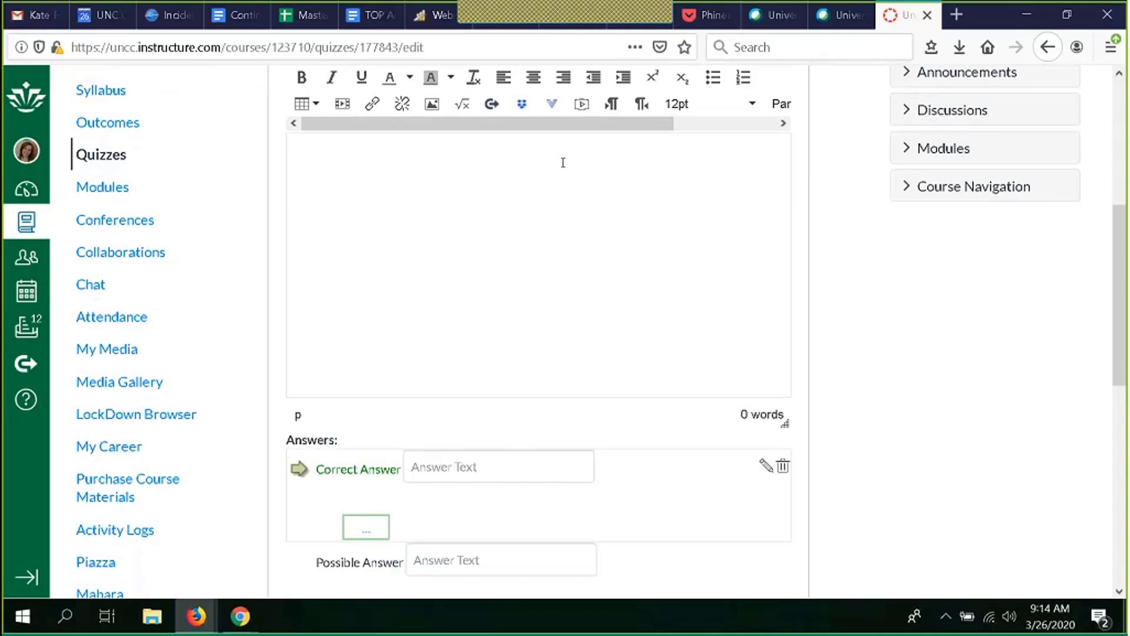
pyautogui.scroll(3, 563, 163)
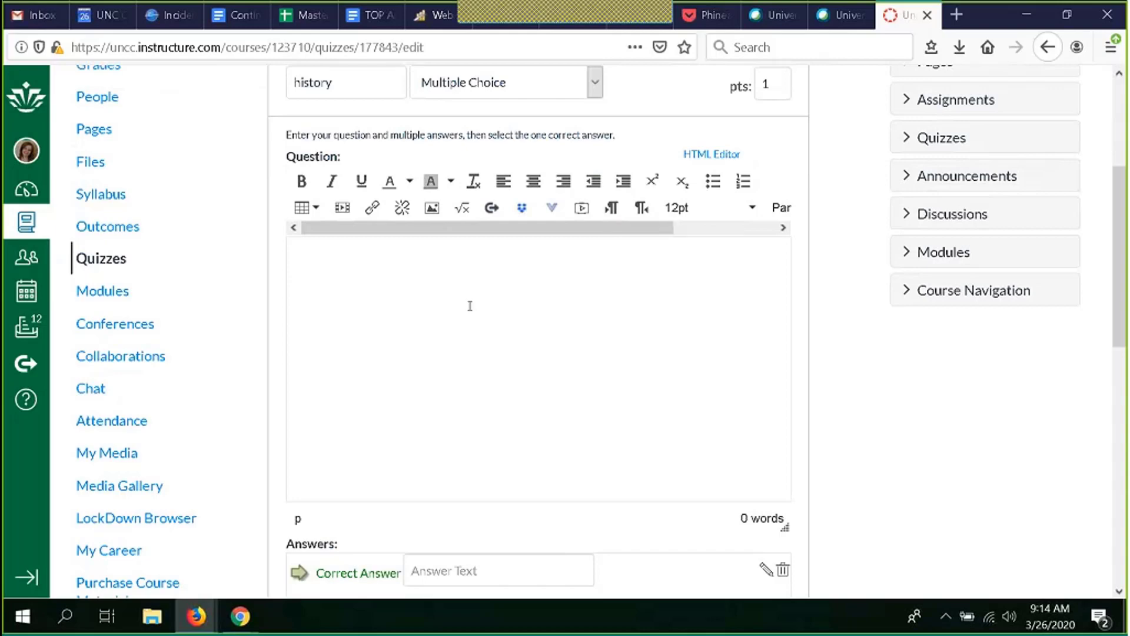
pyautogui.write('When does our')
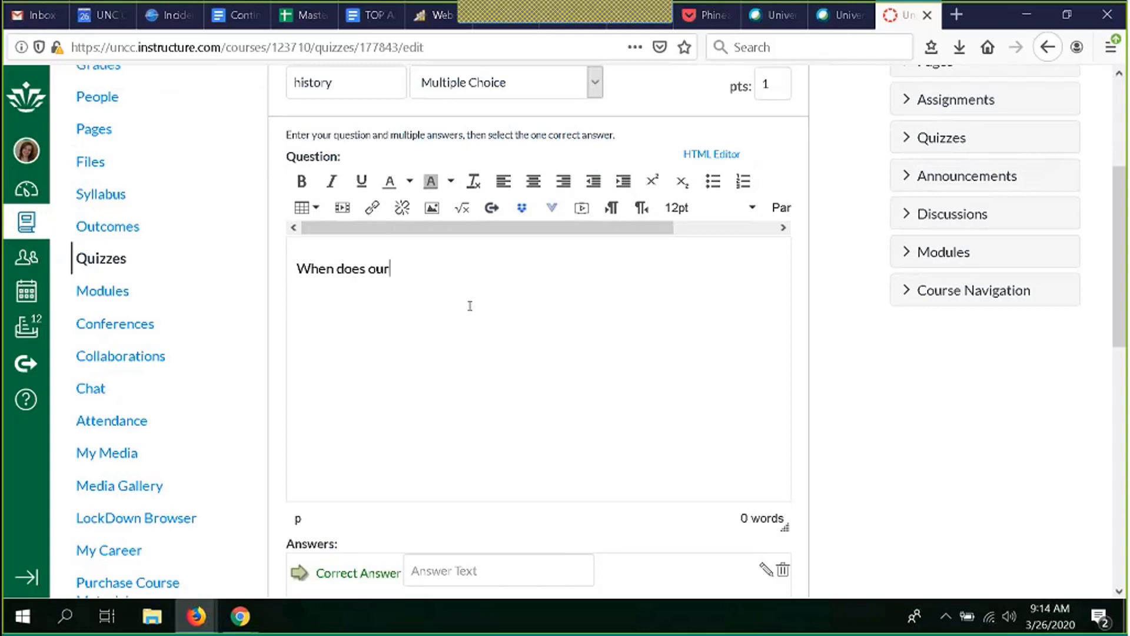
pyautogui.write(' history cl')
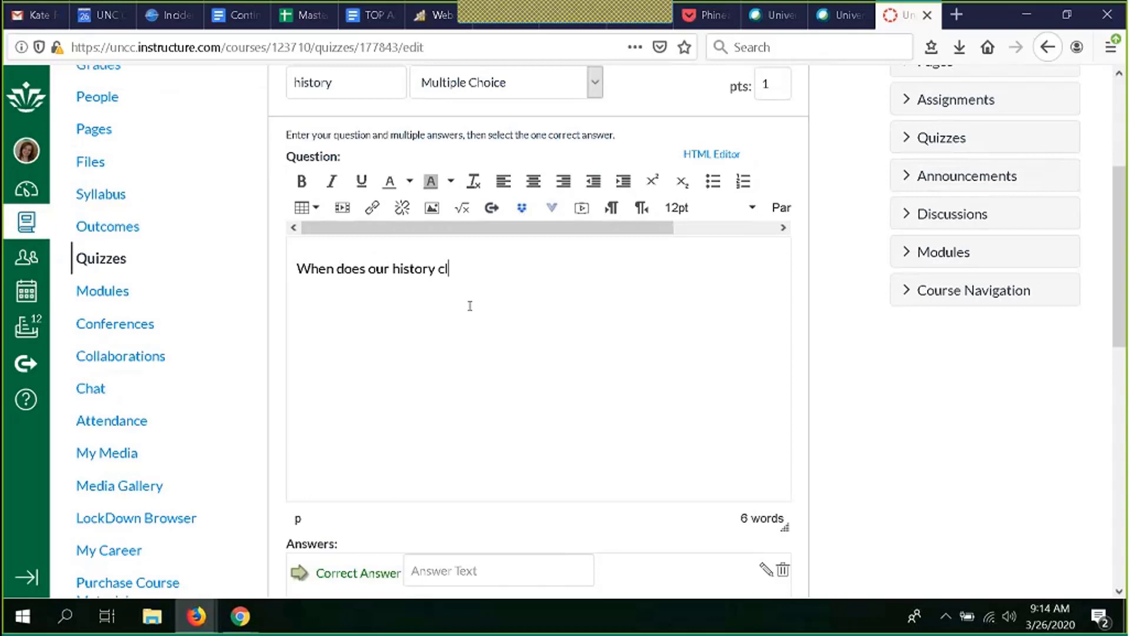
pyautogui.write('ass meet?')
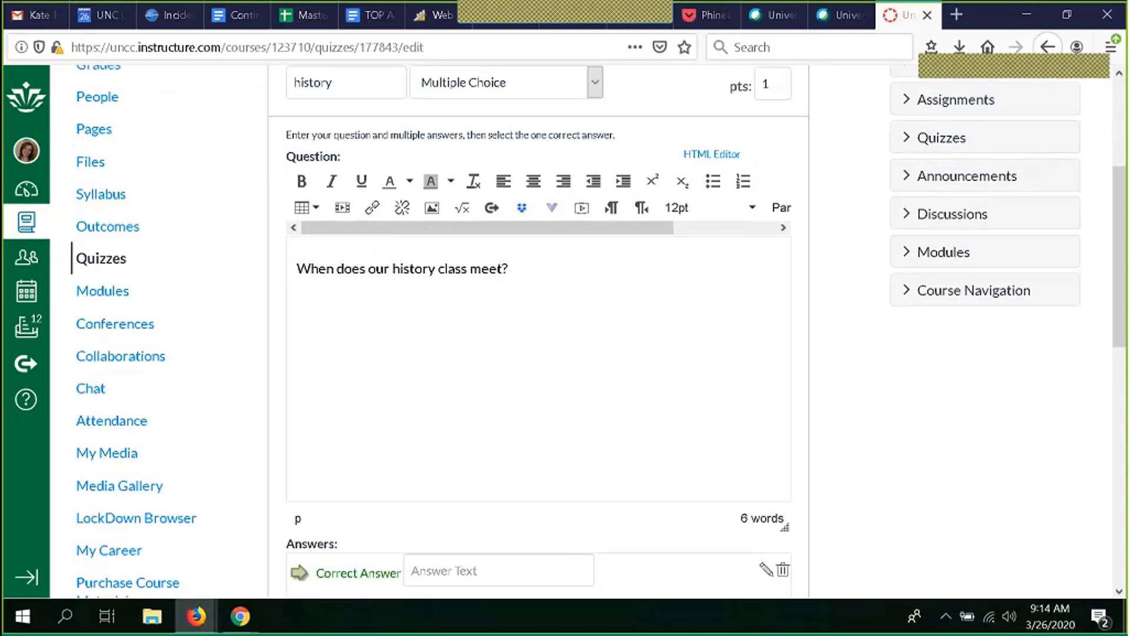
# Step: Try marking other answer choices as correct, then restore the first answer as the correct one
pyautogui.scroll(-1, 550, 373)
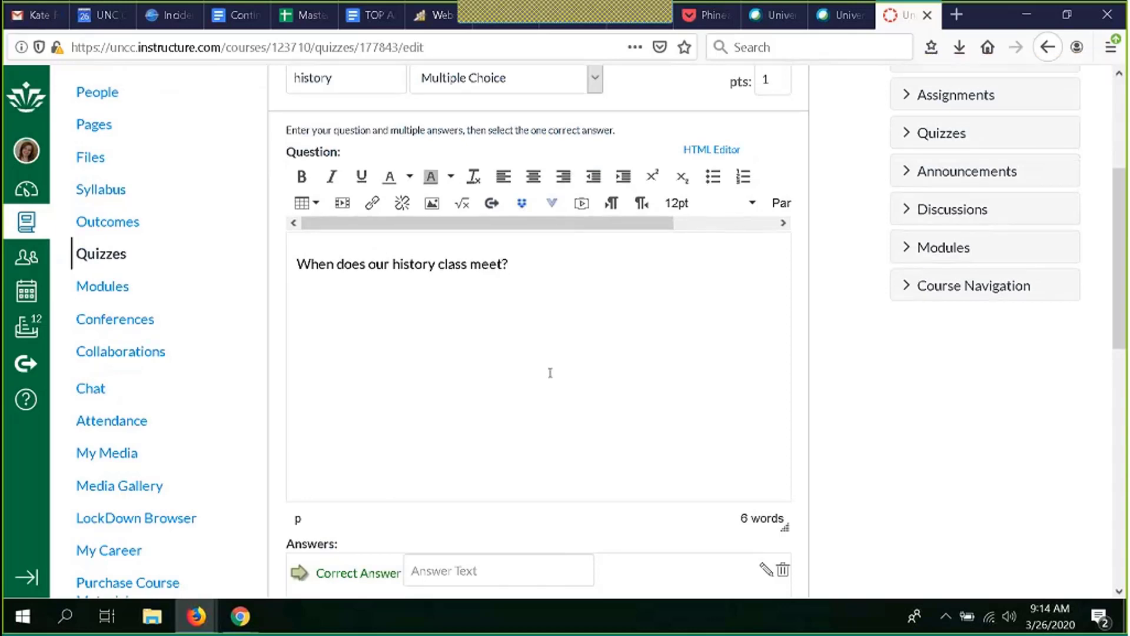
pyautogui.scroll(-5, 550, 373)
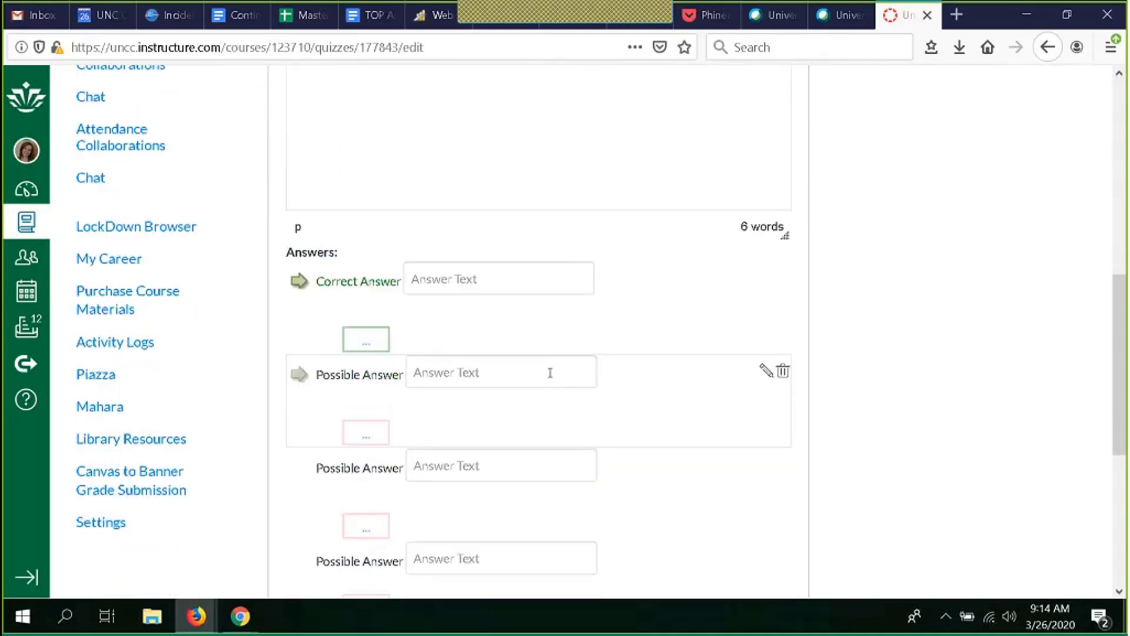
pyautogui.scroll(-2, 619, 264)
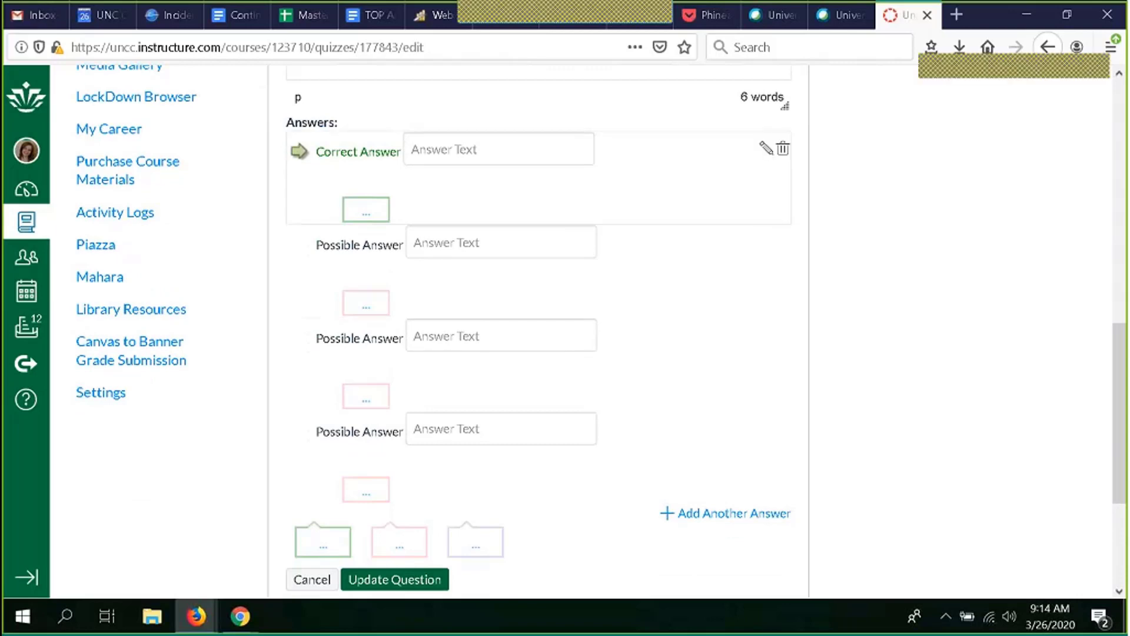
pyautogui.click(436, 152)
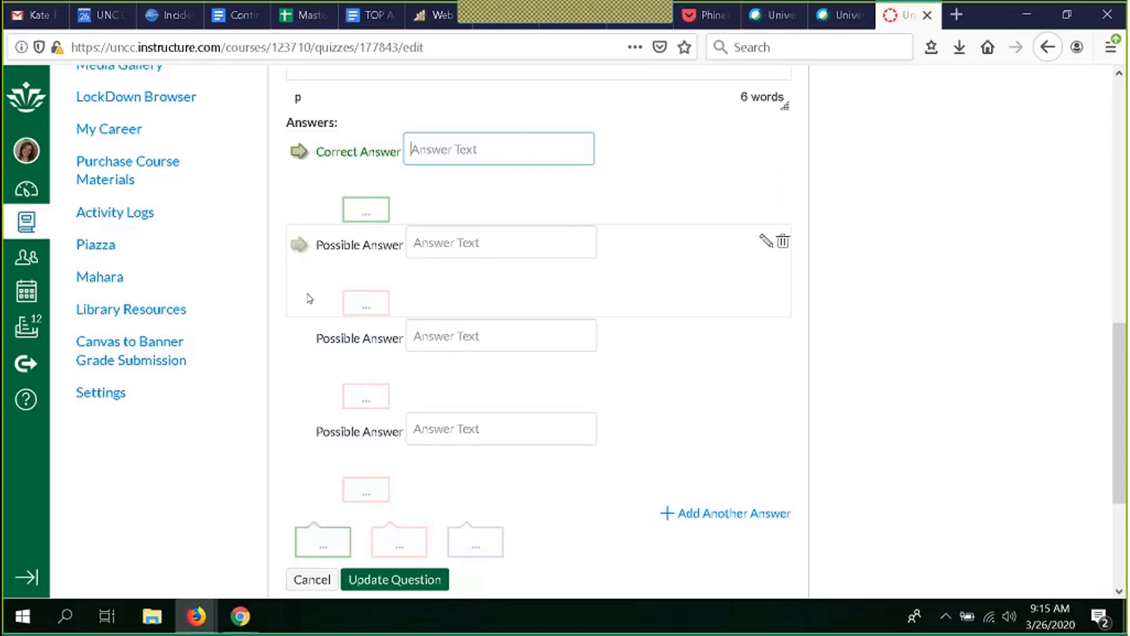
pyautogui.click(300, 247)
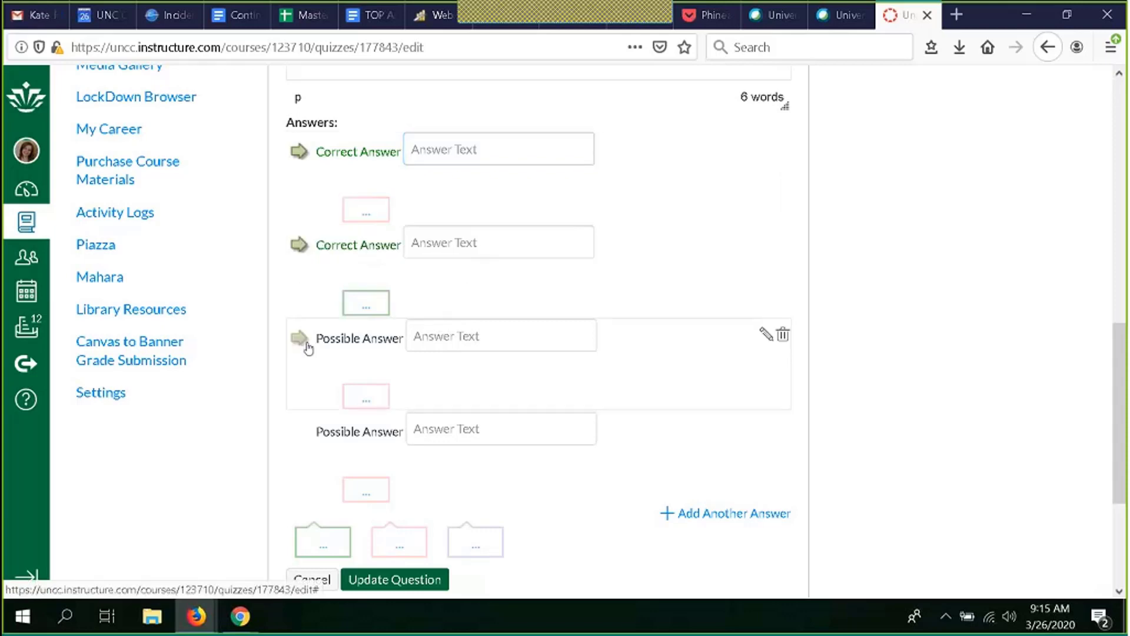
pyautogui.click(303, 342)
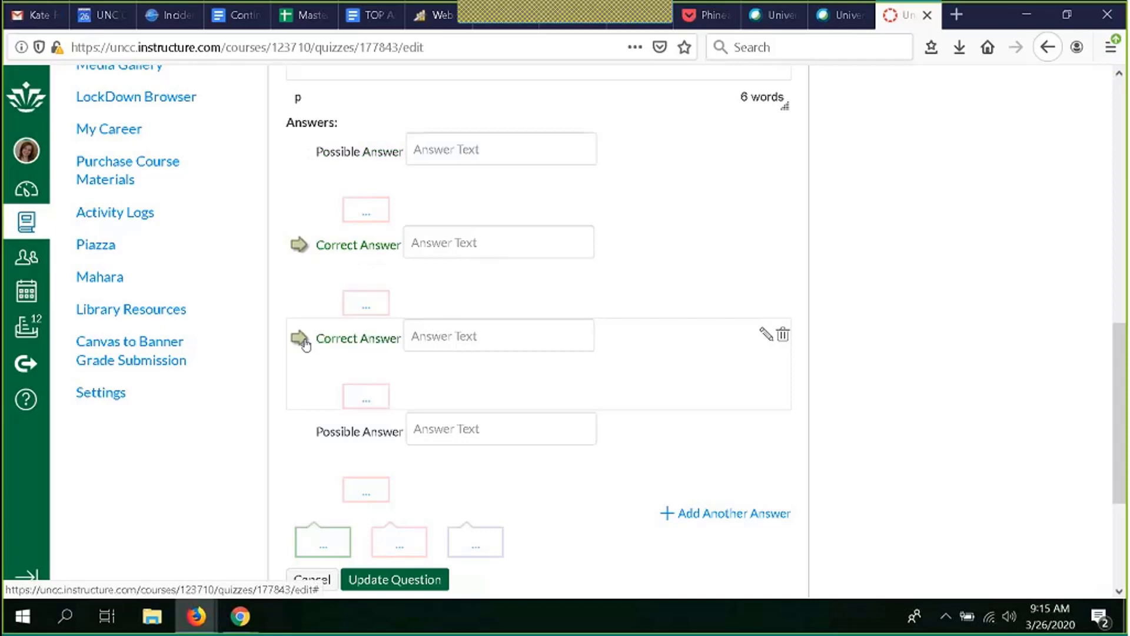
pyautogui.click(300, 156)
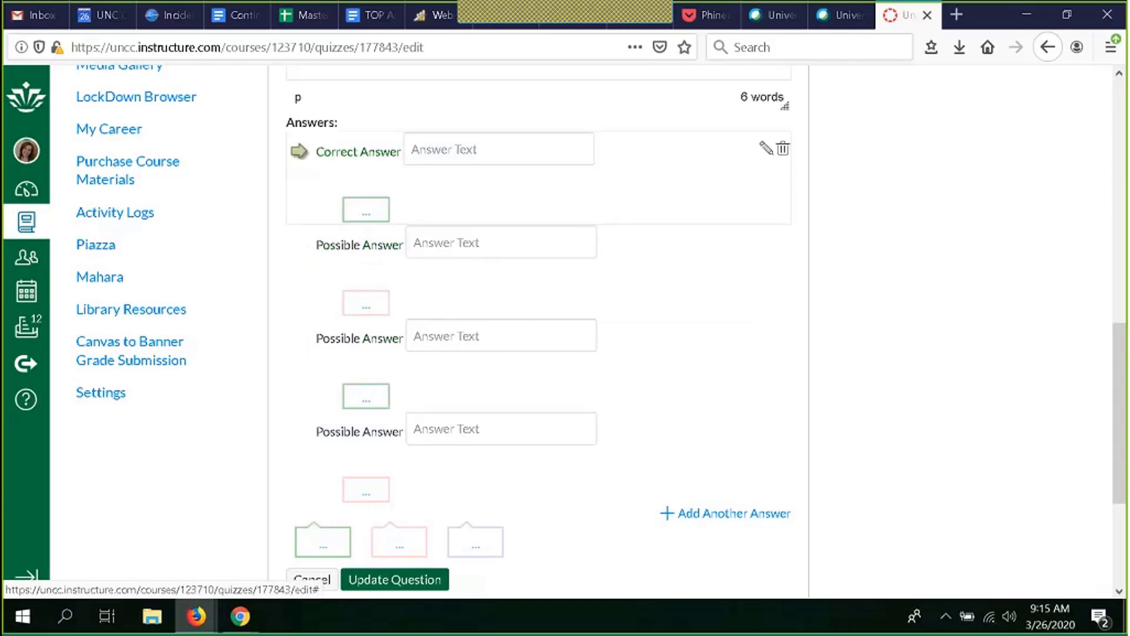
# Step: Enter 9am as the correct answer and 9:30am as the second possible answer
pyautogui.click(477, 159)
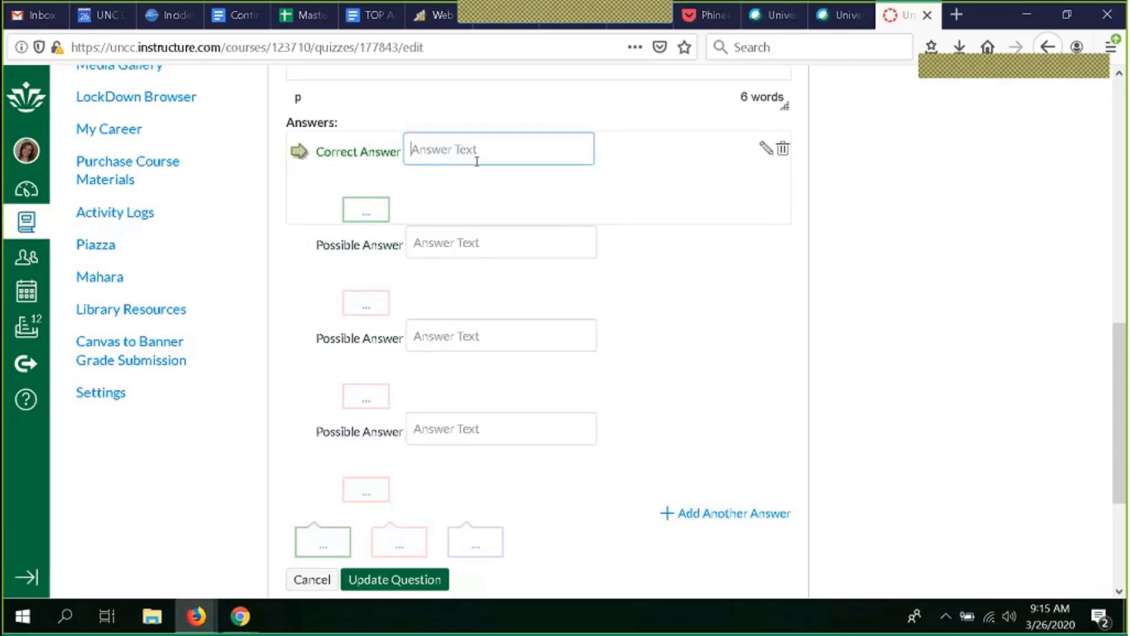
pyautogui.write('9am')
pyautogui.click(471, 246)
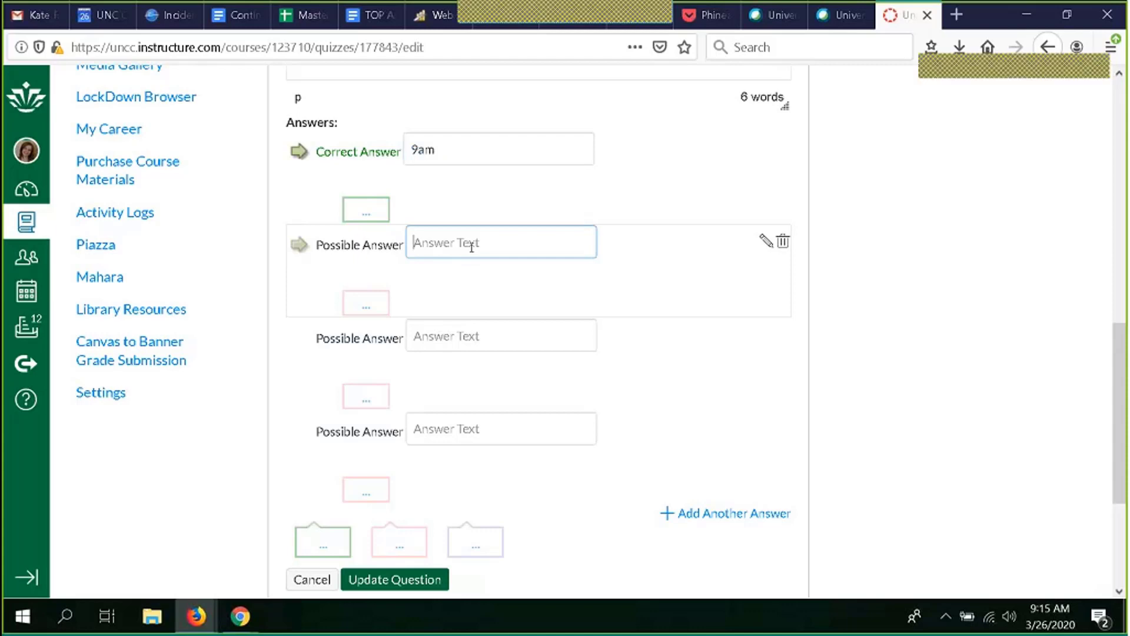
pyautogui.write('9:30am')
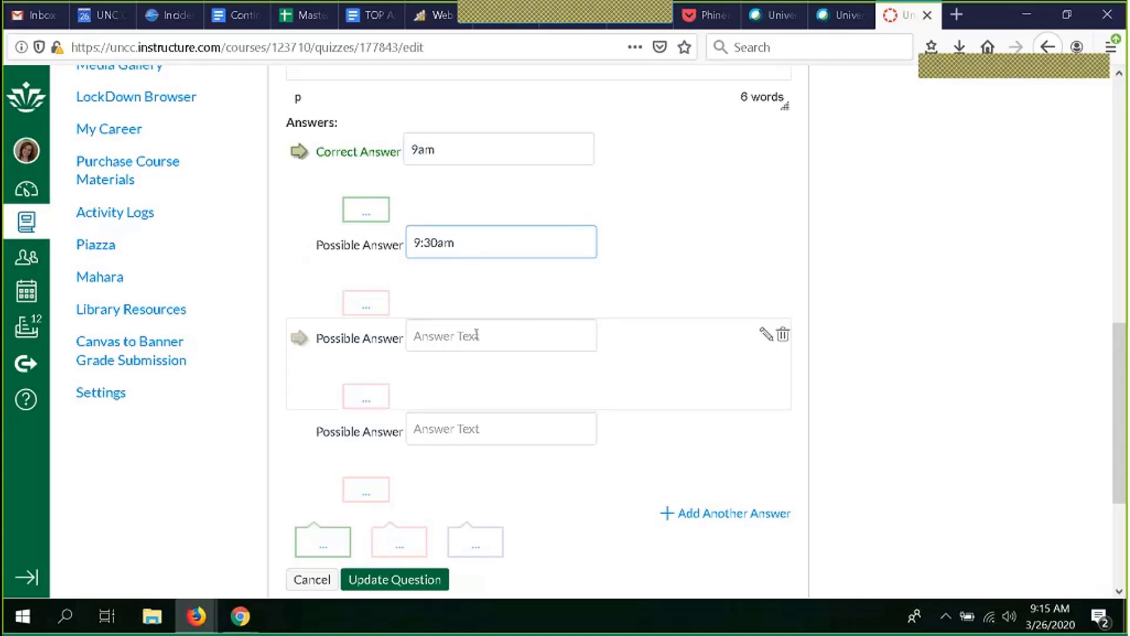
# Step: Enter 9pm and 12 noon as the remaining two possible answers
pyautogui.click(477, 334)
pyautogui.write('9p')
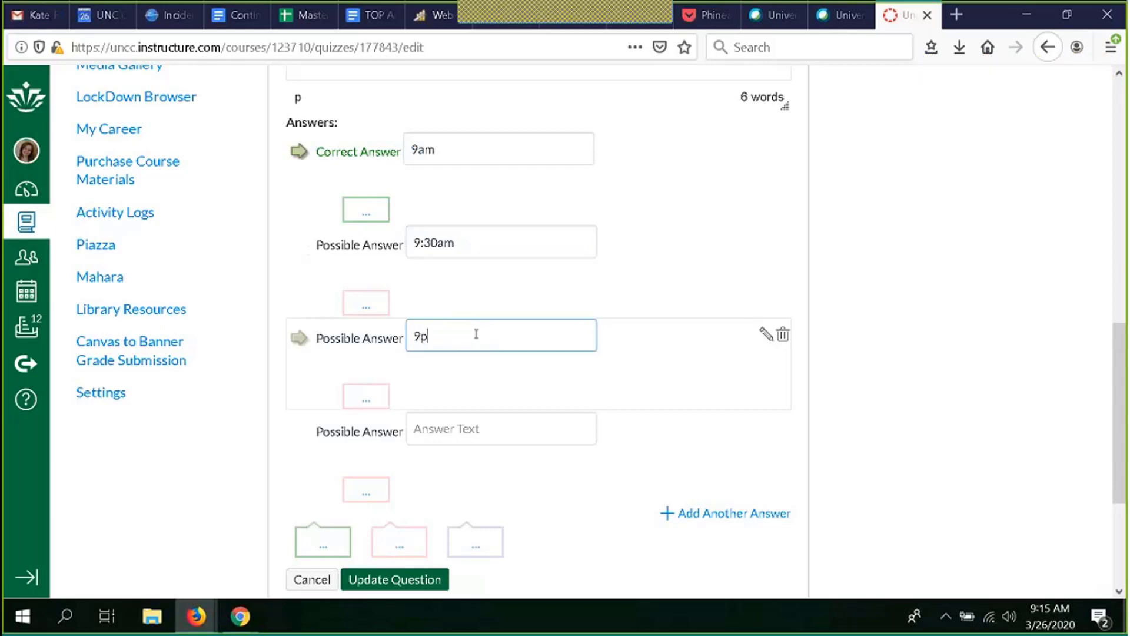
pyautogui.write('m')
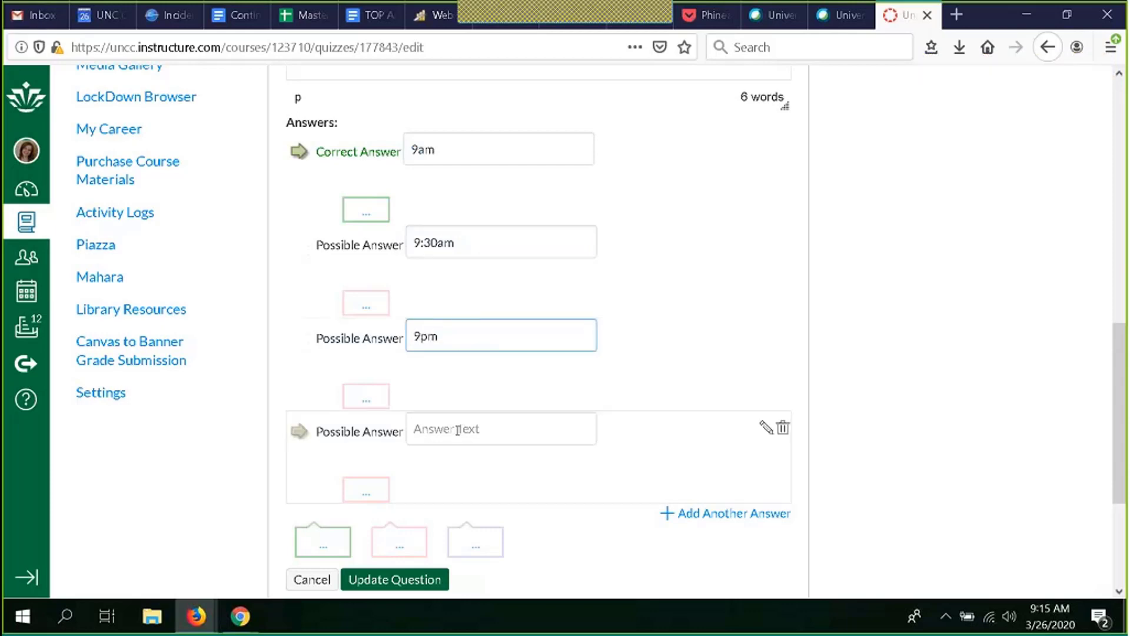
pyautogui.click(458, 430)
pyautogui.click(458, 431)
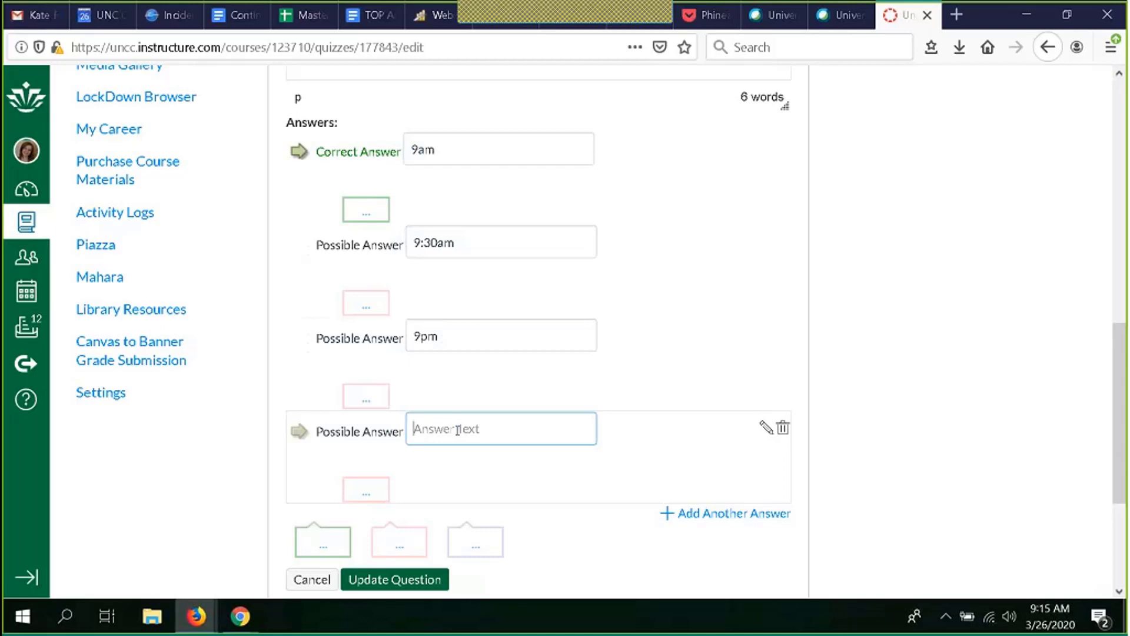
pyautogui.write('12 noon')
# Step: Add the wrong answer comment "see syllabus" to the question
pyautogui.scroll(-3, 551, 474)
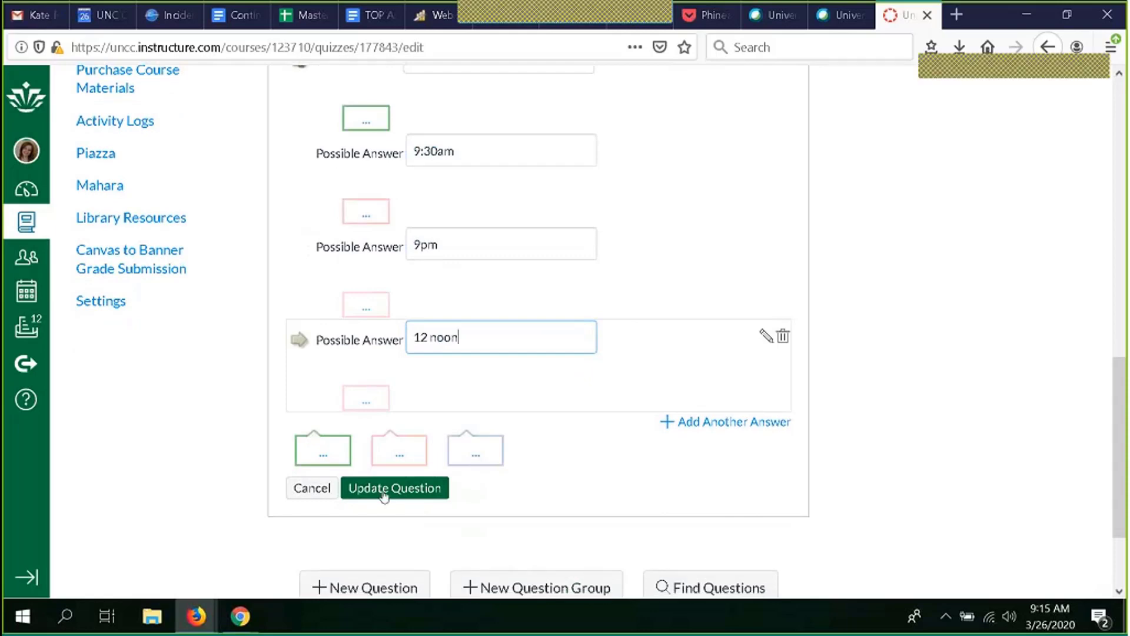
pyautogui.scroll(-4, 492, 480)
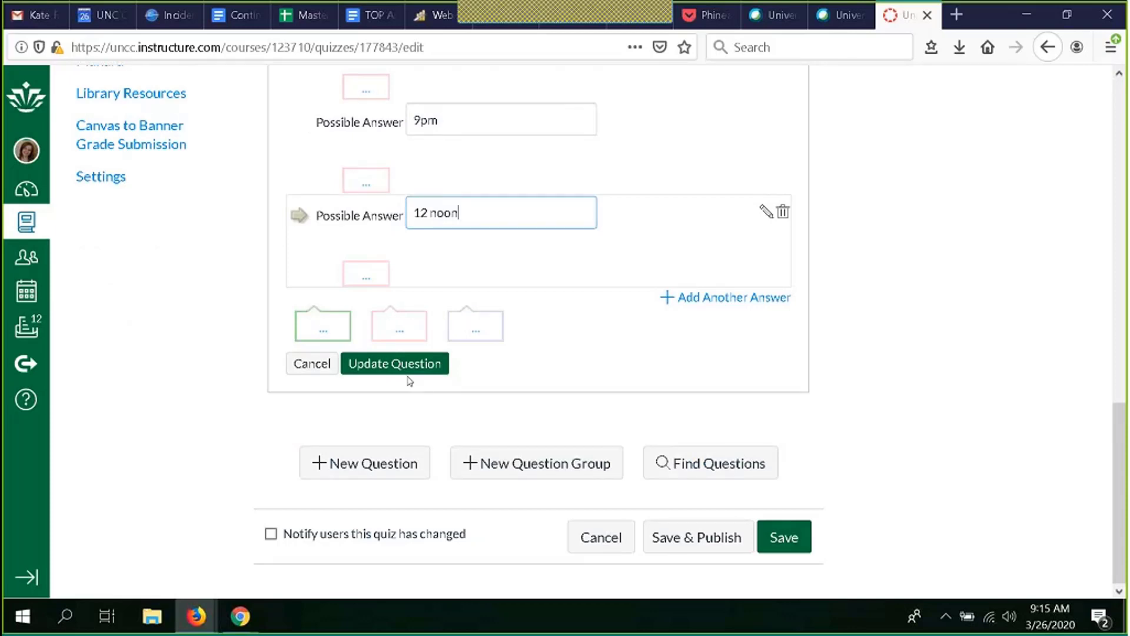
pyautogui.scroll(3, 468, 372)
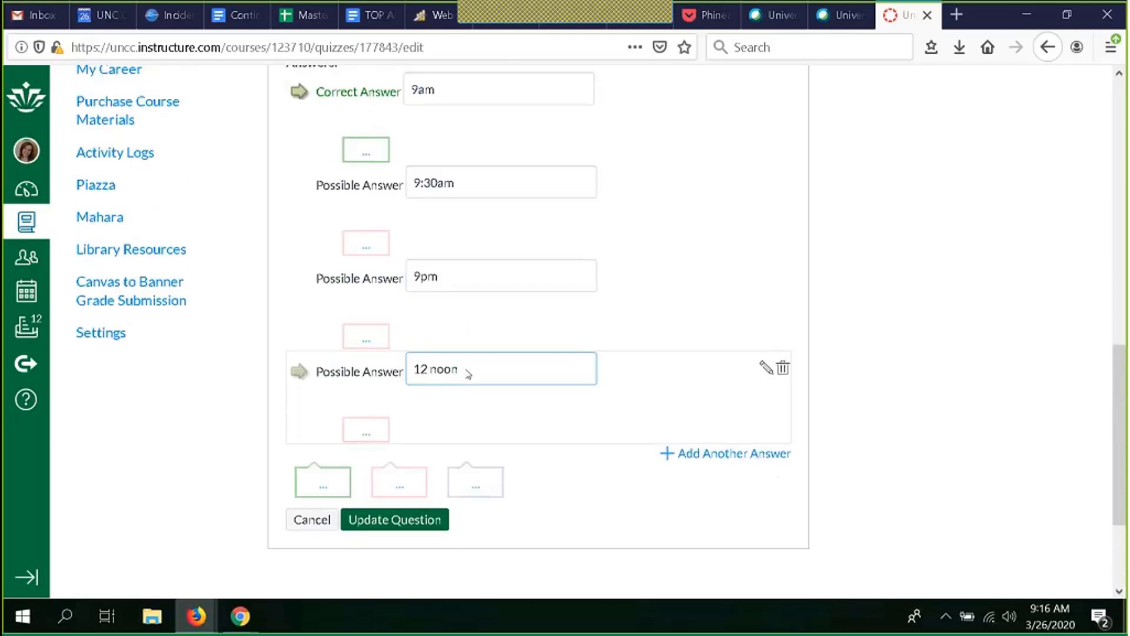
pyautogui.scroll(-3, 466, 371)
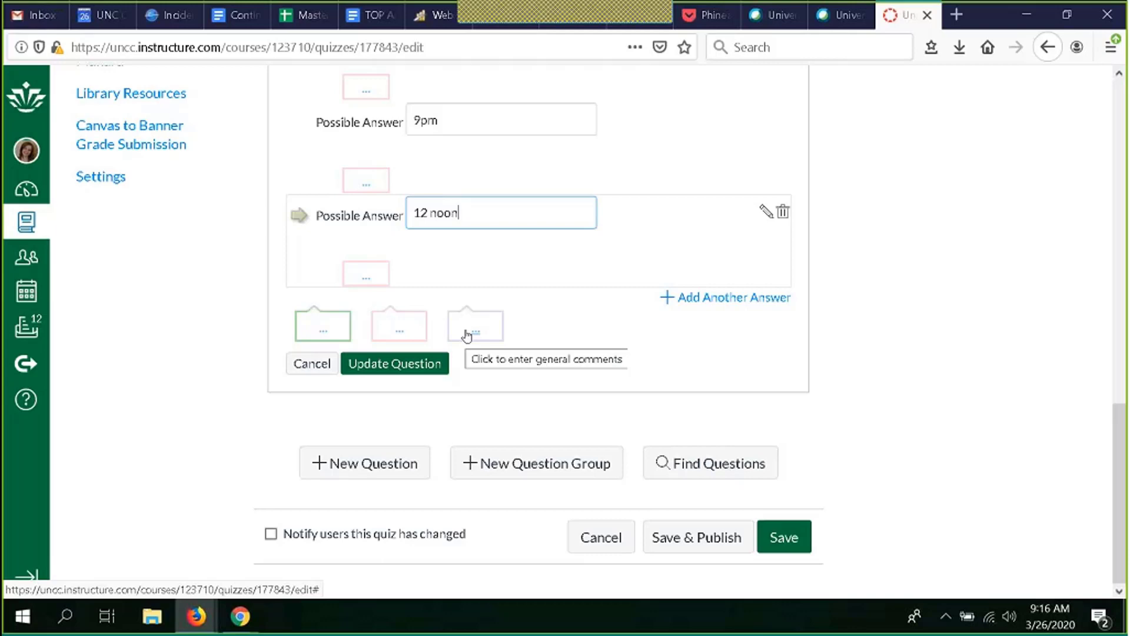
pyautogui.click(400, 332)
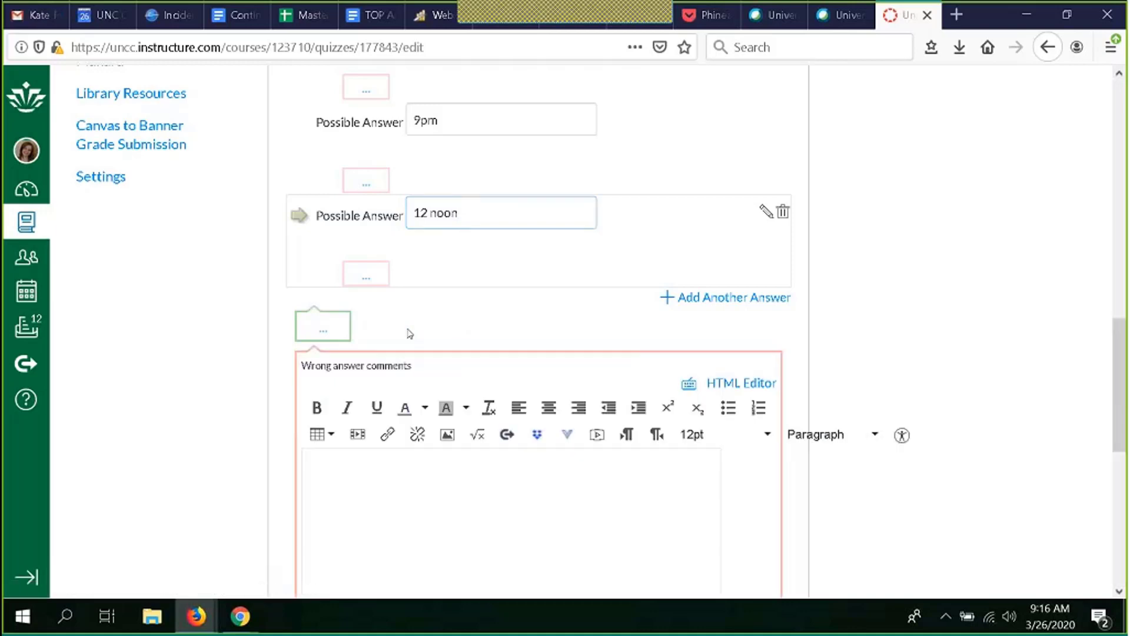
pyautogui.click(419, 483)
pyautogui.write('s')
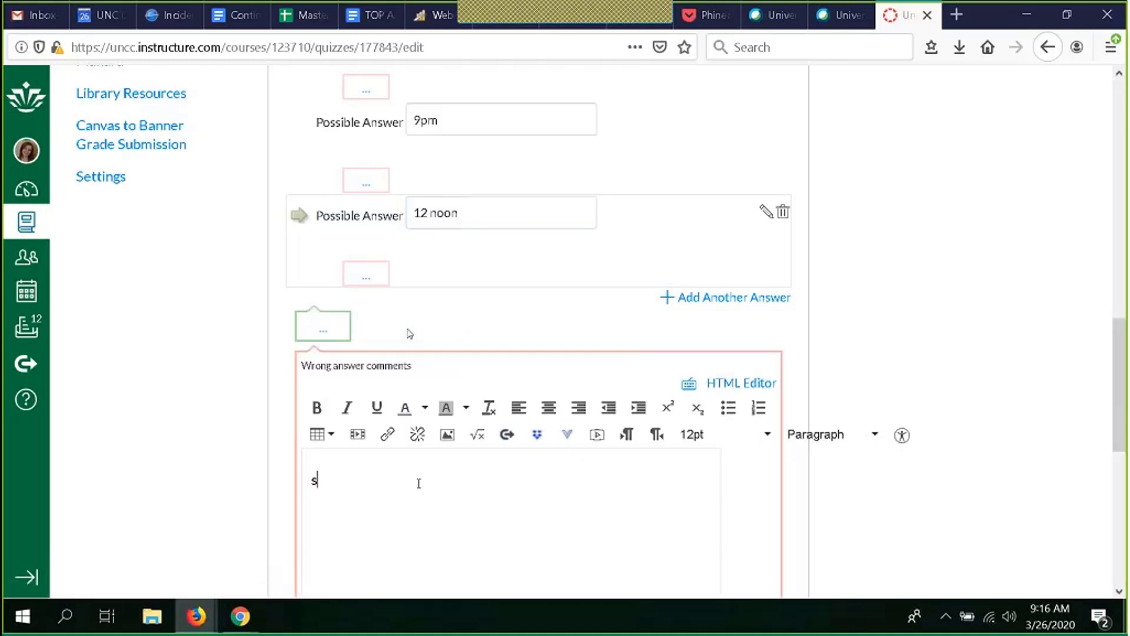
pyautogui.write('ee syllabus')
# Step: Save the updated history question
pyautogui.scroll(-3, 245, 482)
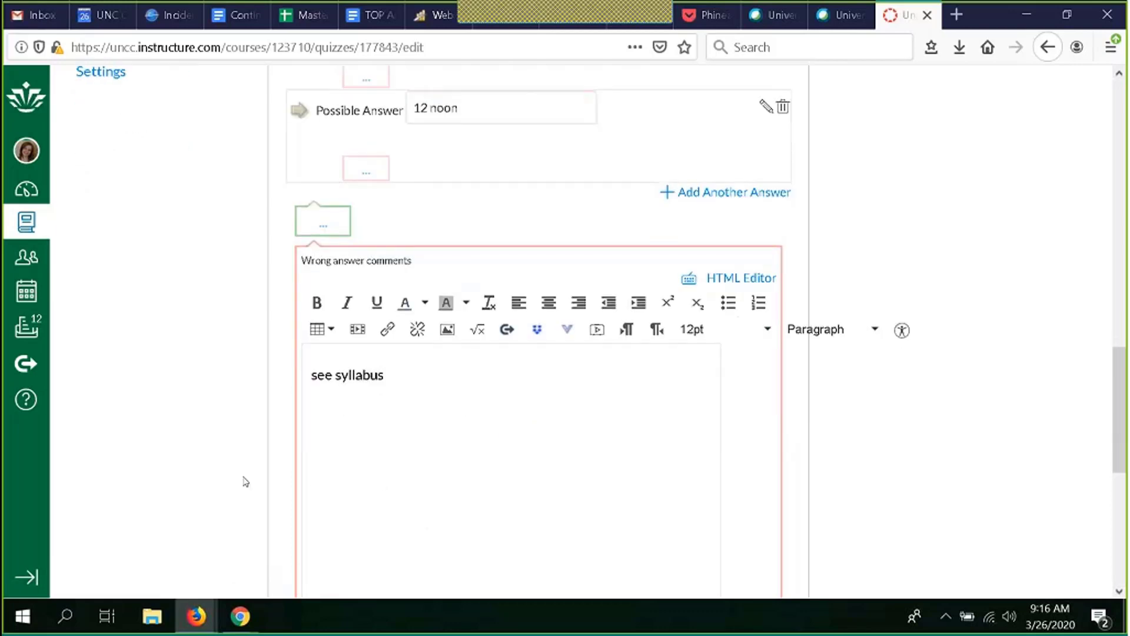
pyautogui.scroll(-1, 245, 482)
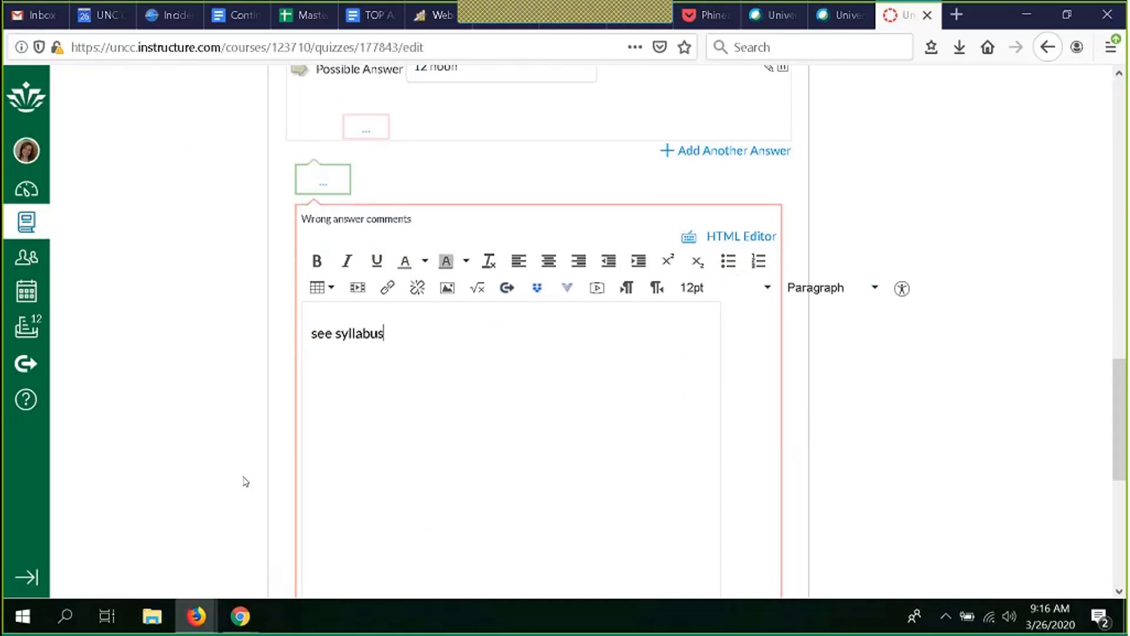
pyautogui.scroll(-3, 246, 481)
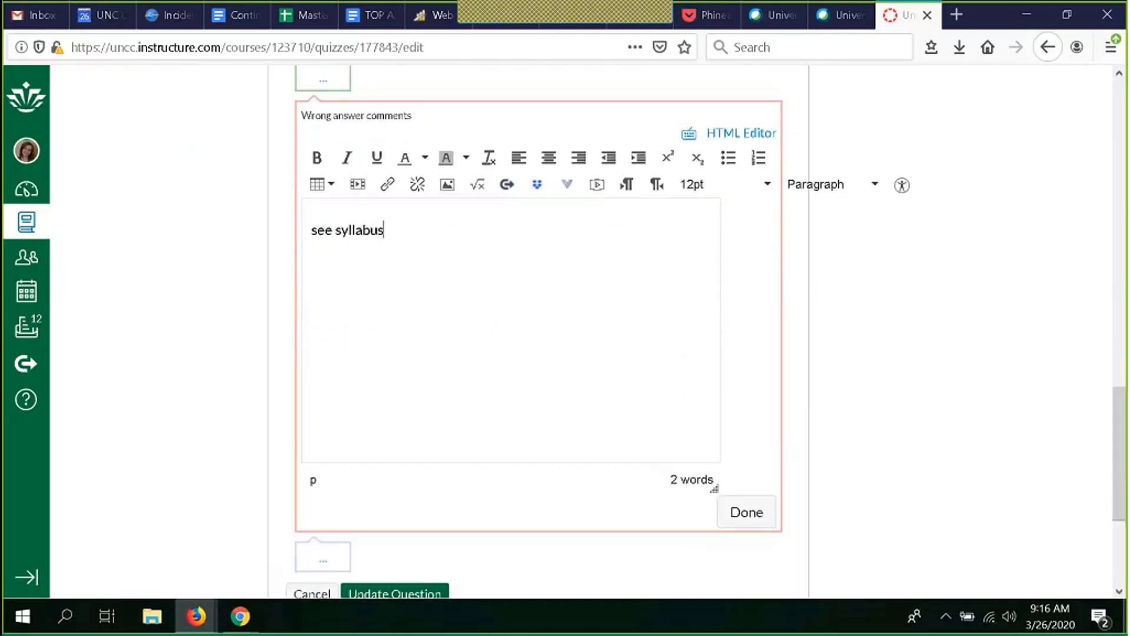
pyautogui.scroll(-4, 239, 361)
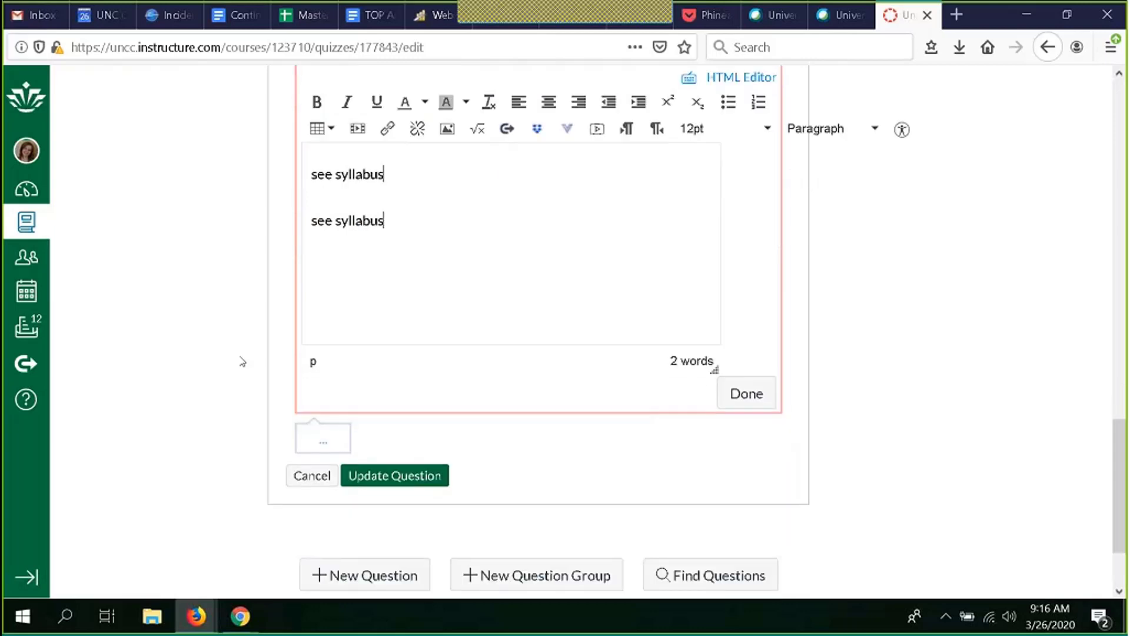
pyautogui.click(418, 435)
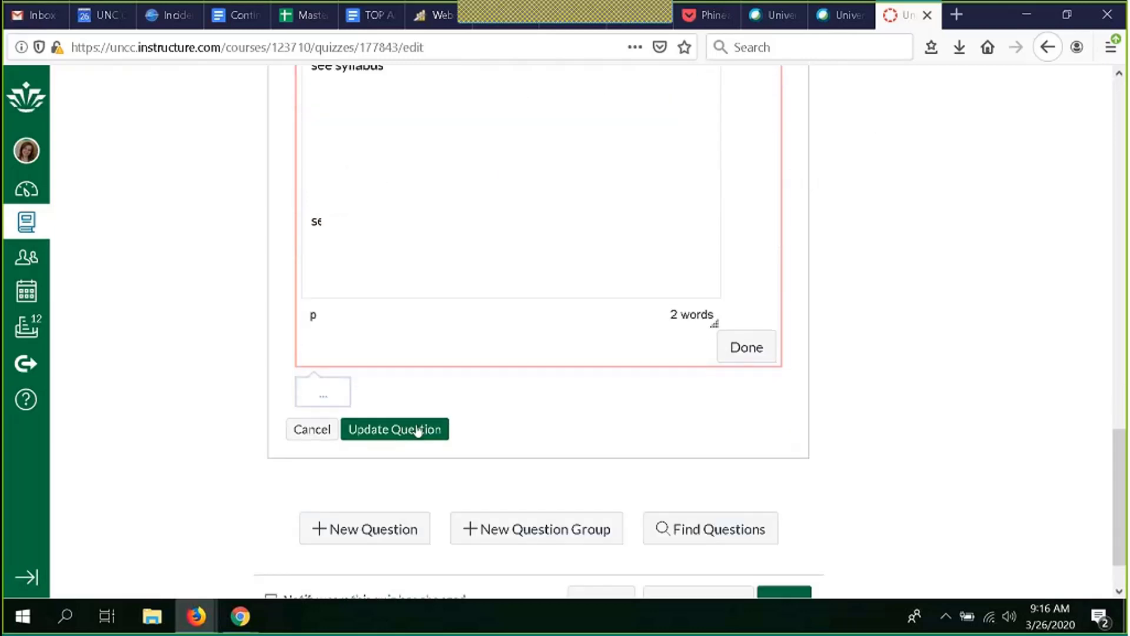
pyautogui.scroll(6, 419, 430)
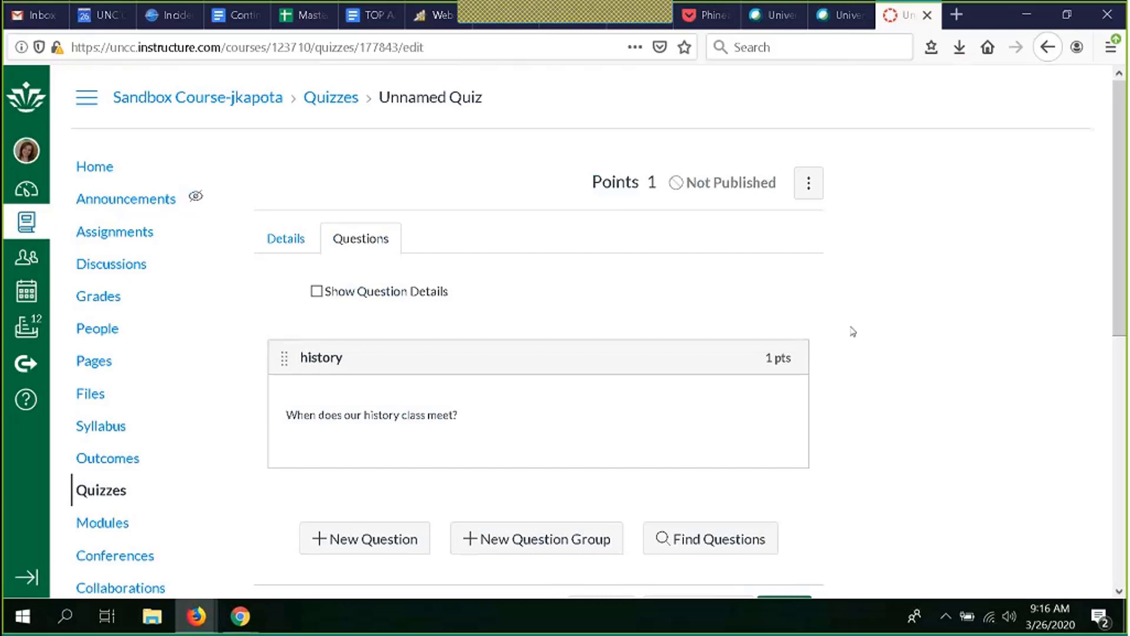
# Step: Create a question group named syllabus that picks 5 questions at 3 pts per question
pyautogui.scroll(-3, 854, 331)
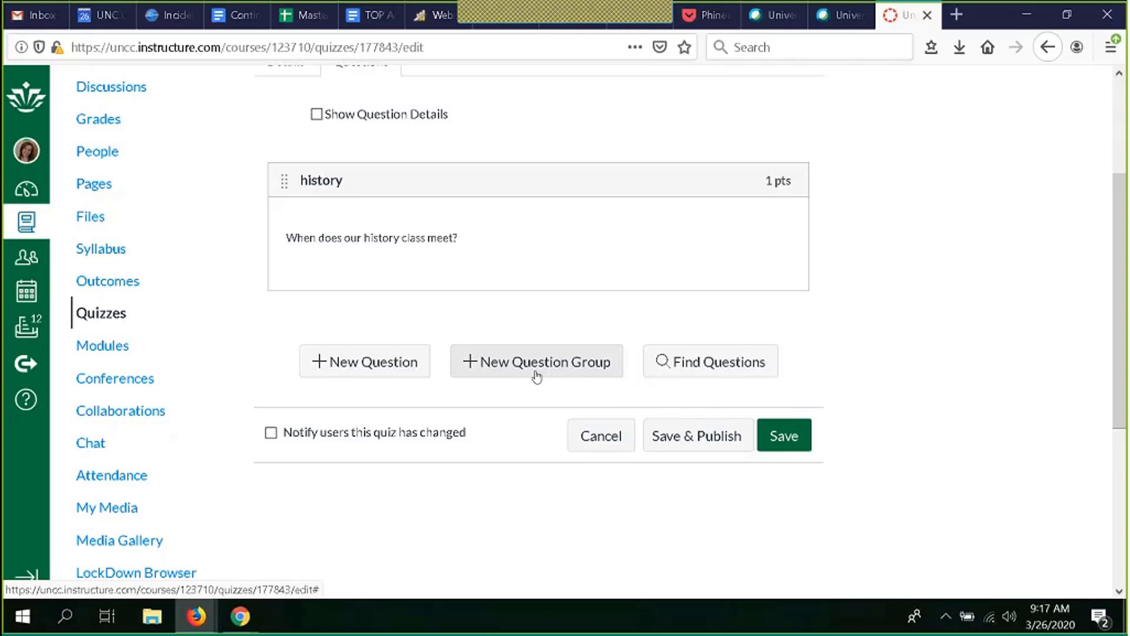
pyautogui.click(536, 362)
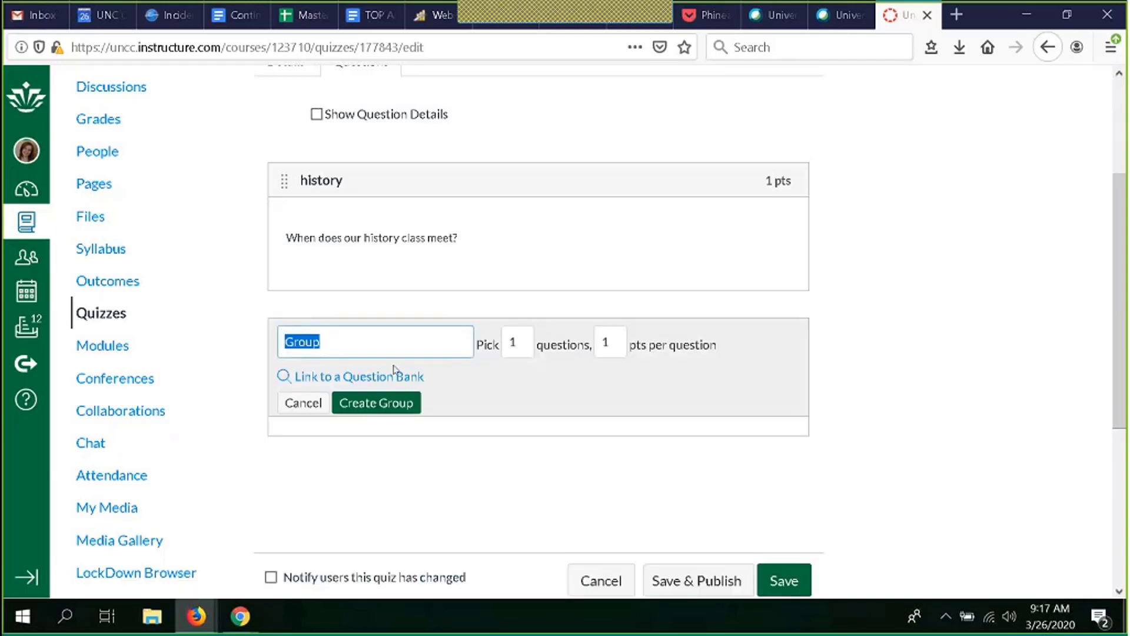
pyautogui.write('sy')
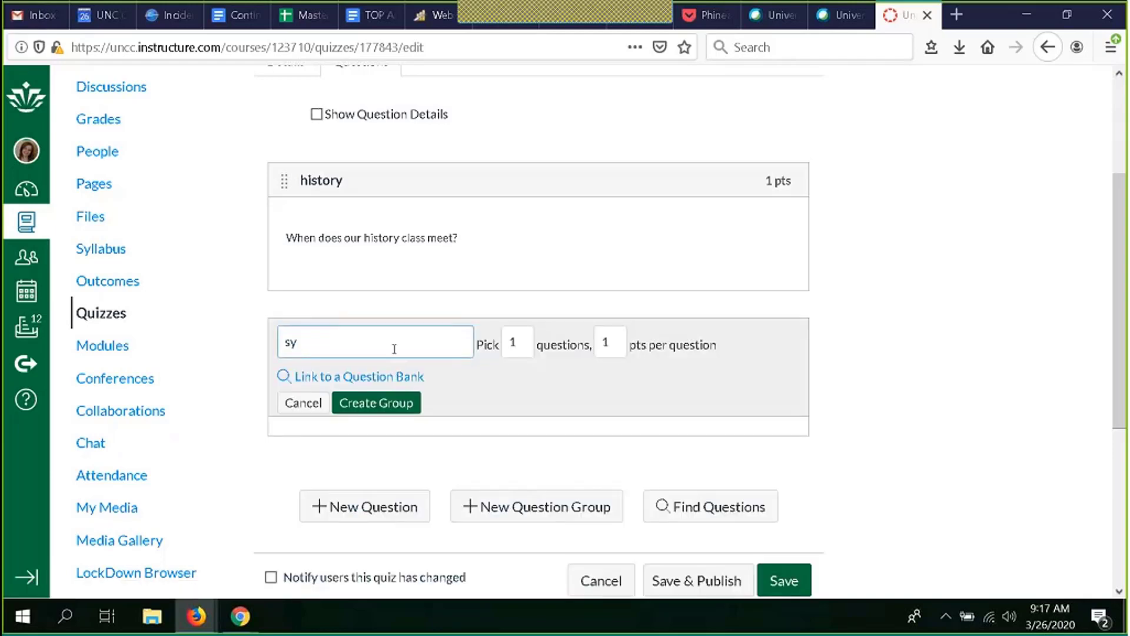
pyautogui.write('llabus')
pyautogui.click(523, 340)
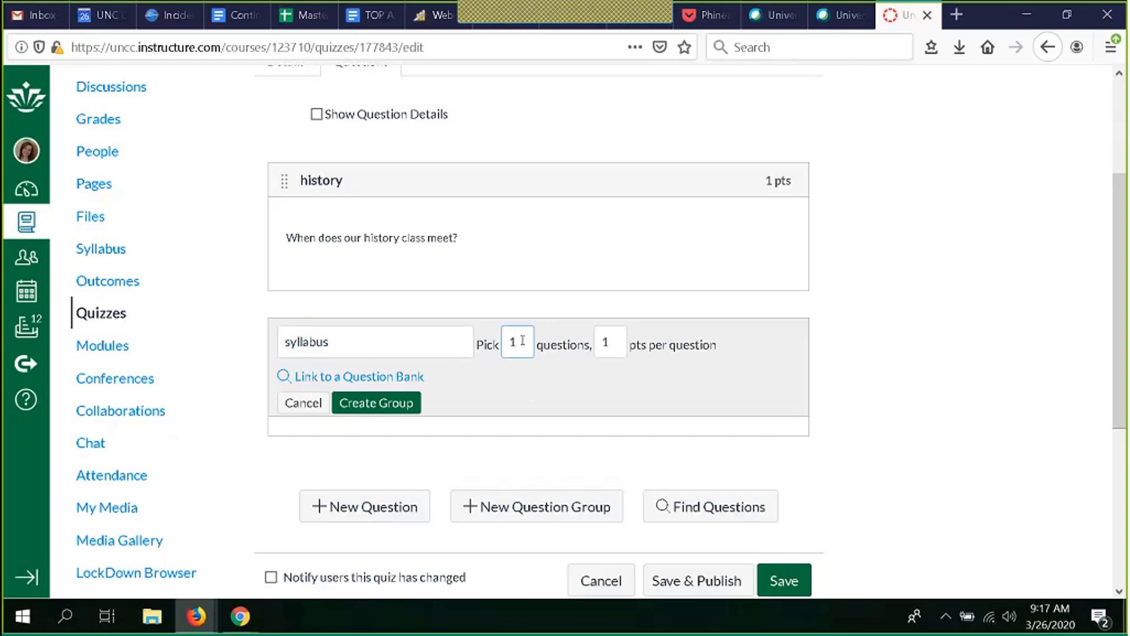
pyautogui.press('BackSpace')
pyautogui.write('5')
pyautogui.click(623, 347)
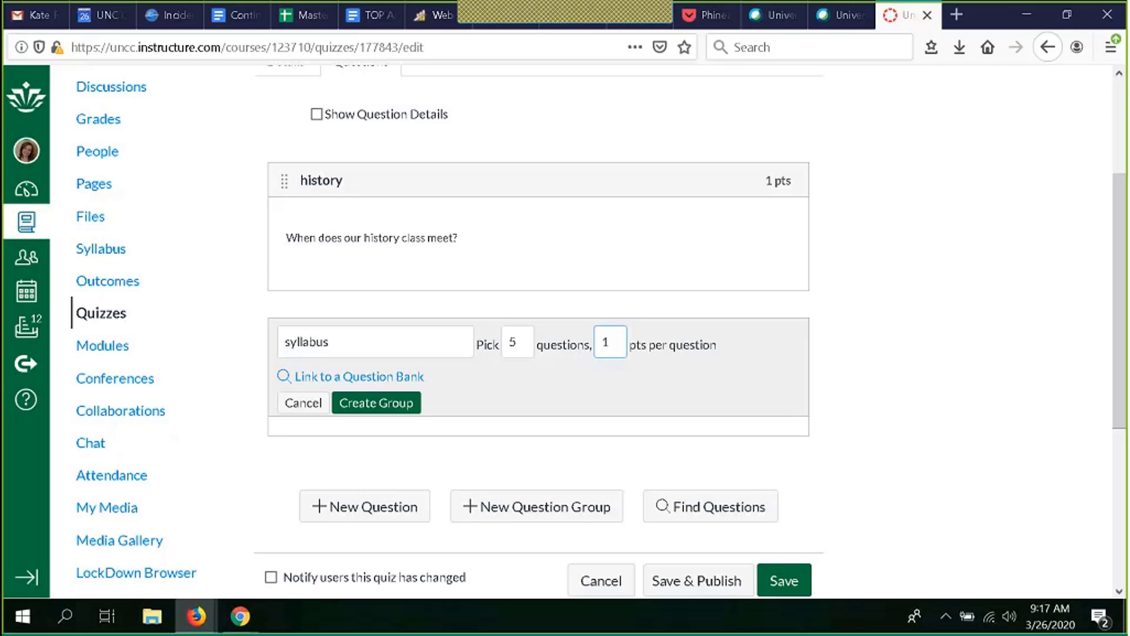
pyautogui.press('BackSpace')
pyautogui.write('3')
pyautogui.click(396, 404)
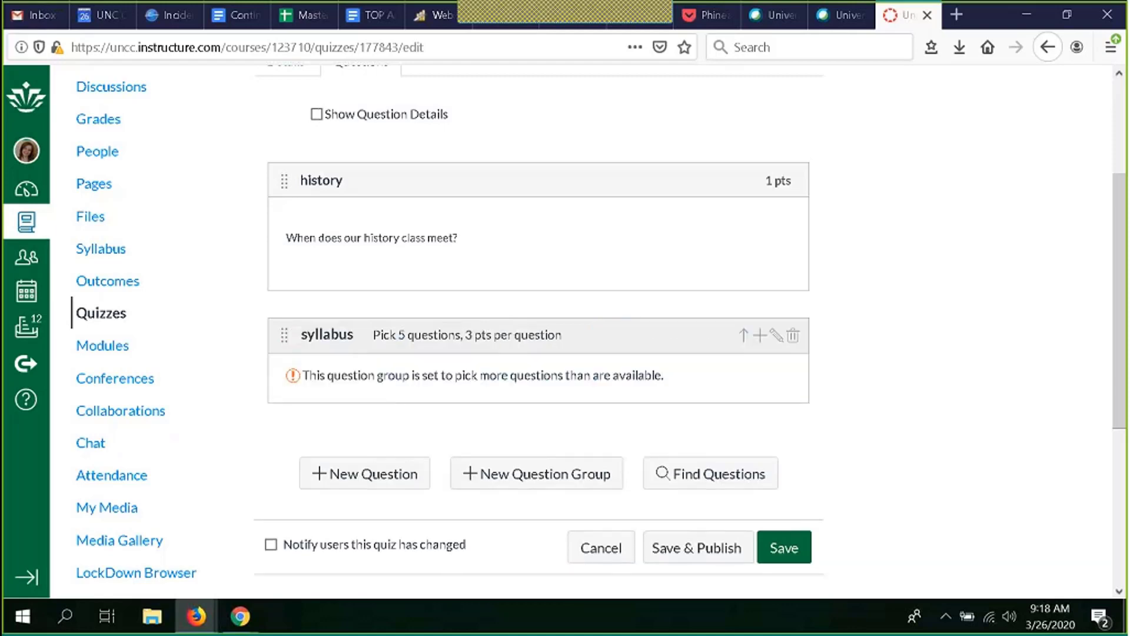
# Step: Move the history question into the syllabus group and add a new question to the group
pyautogui.moveTo(284, 210)
pyautogui.mouseDown()
pyautogui.moveTo(291, 318)
pyautogui.moveTo(295, 227)
pyautogui.mouseUp()
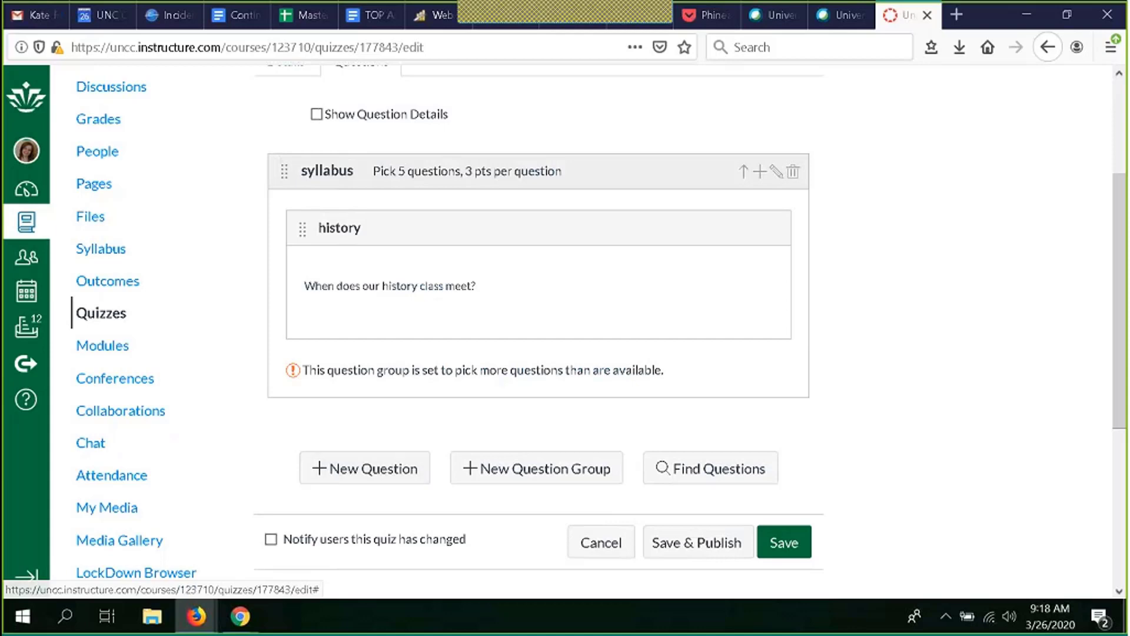
pyautogui.click(760, 173)
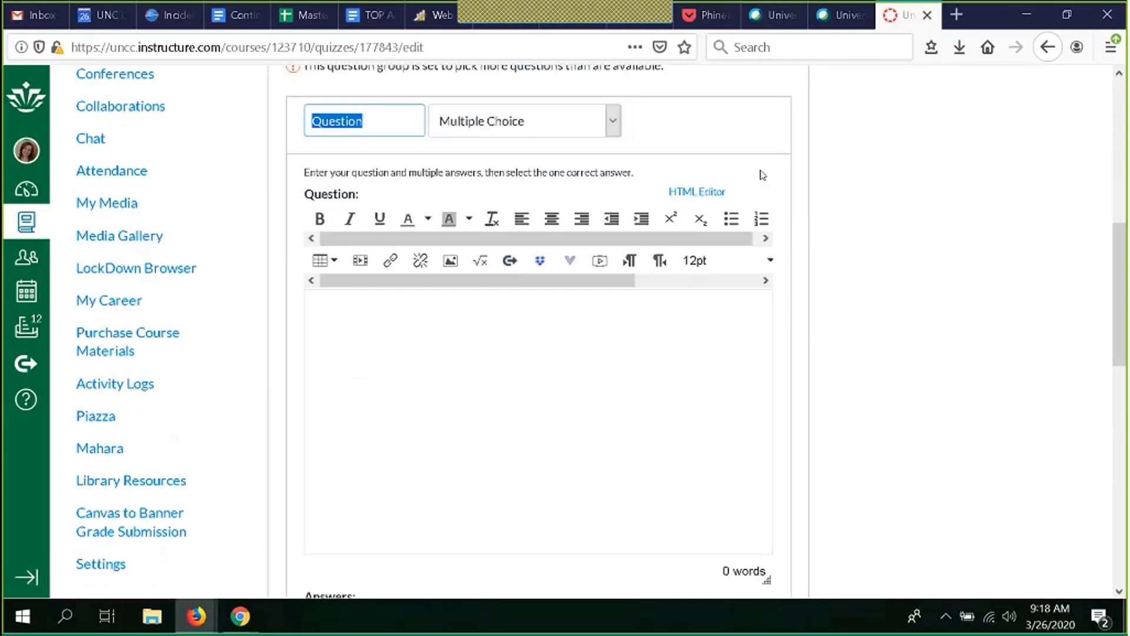
pyautogui.scroll(5, 763, 175)
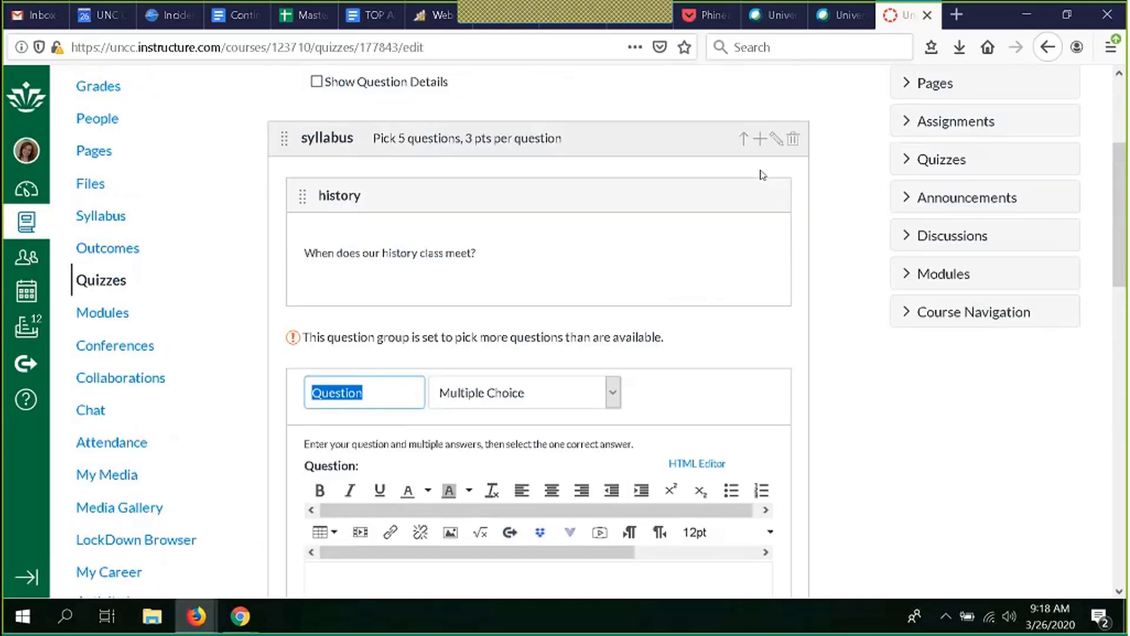
pyautogui.scroll(-5, 701, 359)
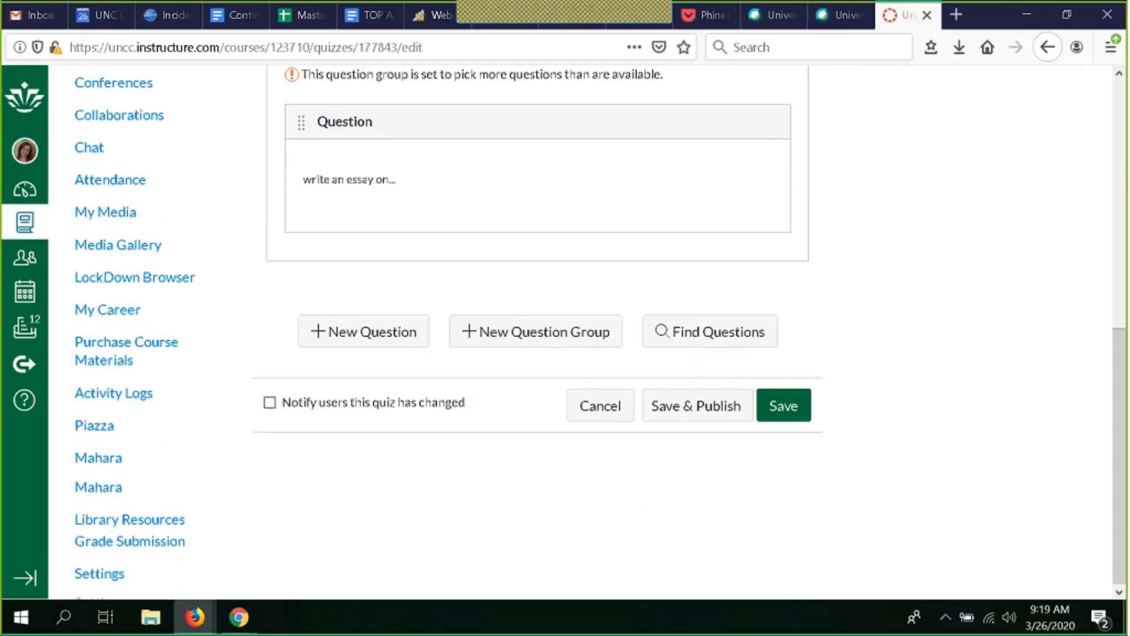
# Step: Open the Find Quiz Question dialog to examine the available question banks, then close it
pyautogui.scroll(4, 433, 489)
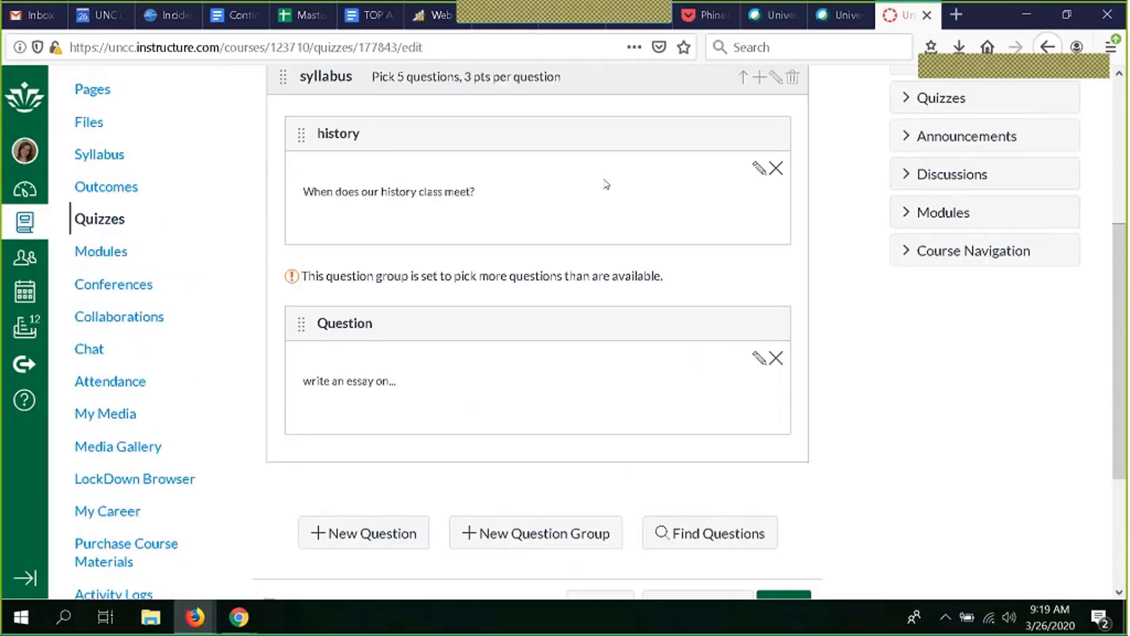
pyautogui.scroll(4, 565, 371)
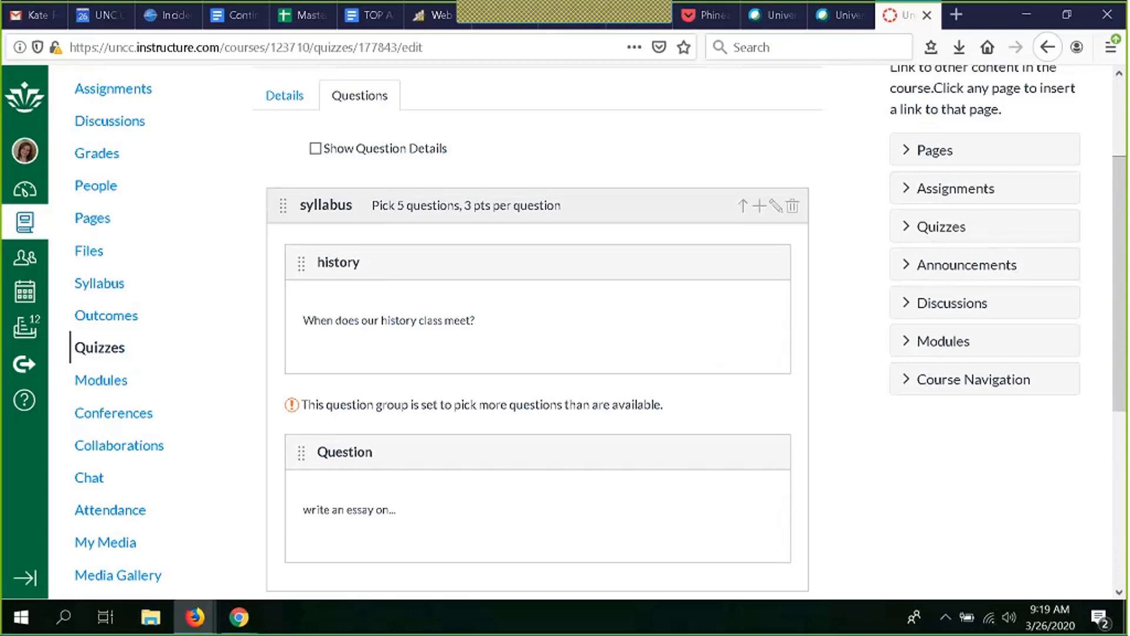
pyautogui.scroll(-5, 835, 416)
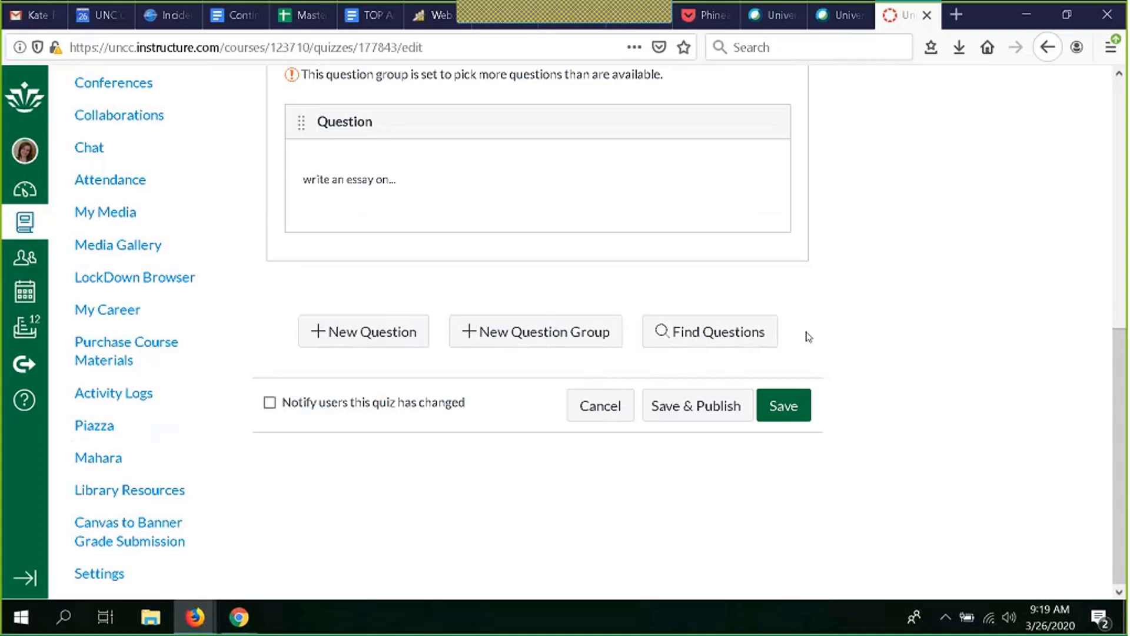
pyautogui.click(712, 345)
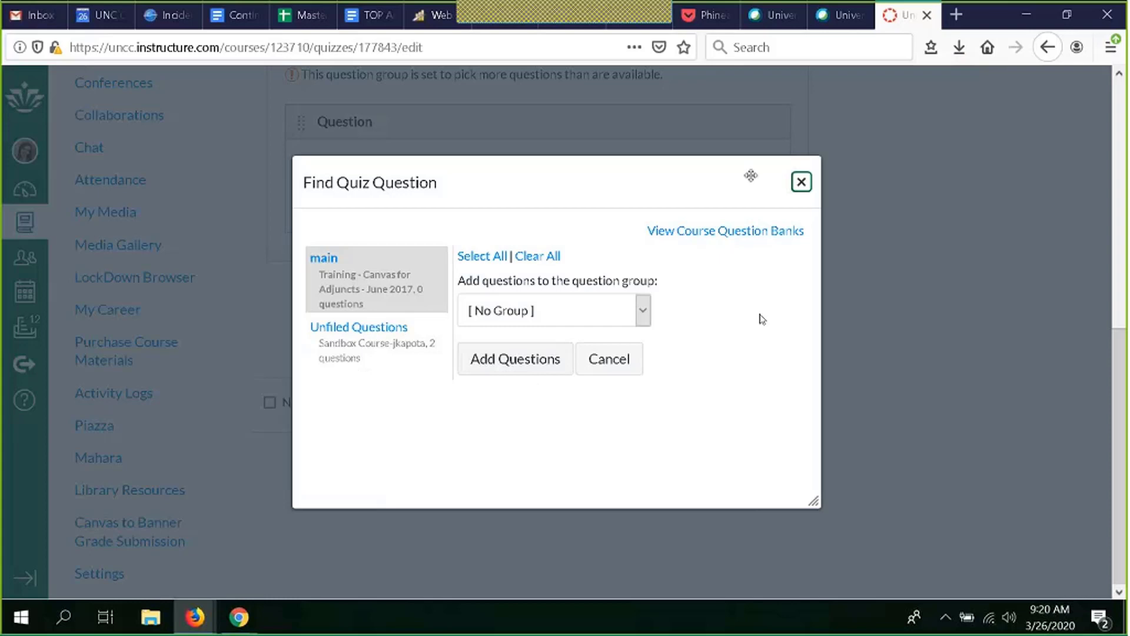
pyautogui.click(801, 183)
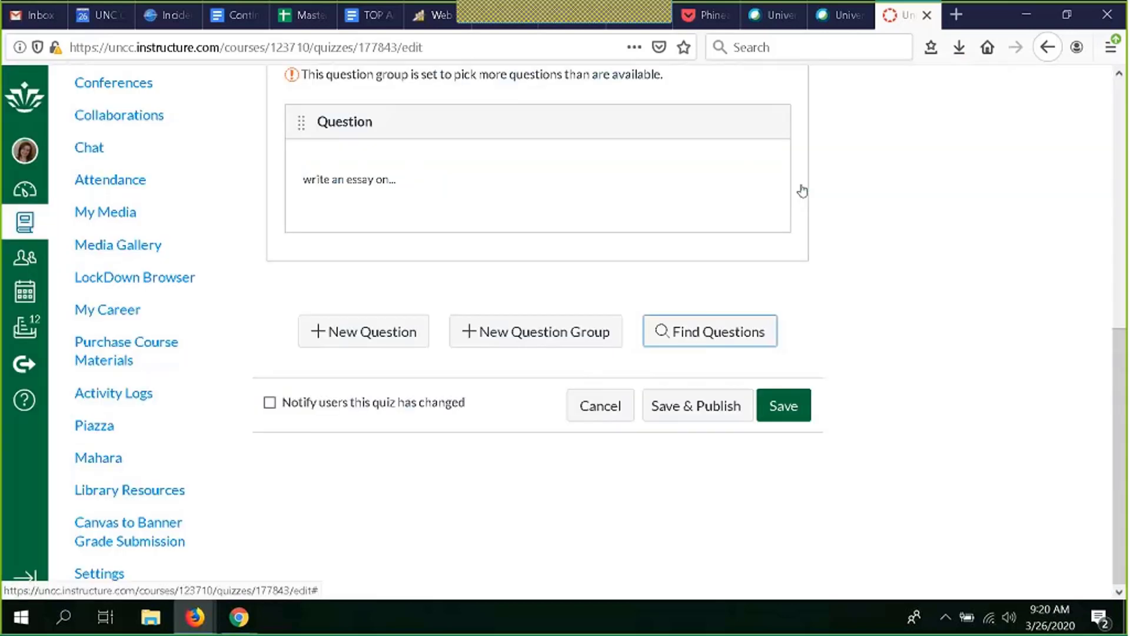
pyautogui.click(34, 403)
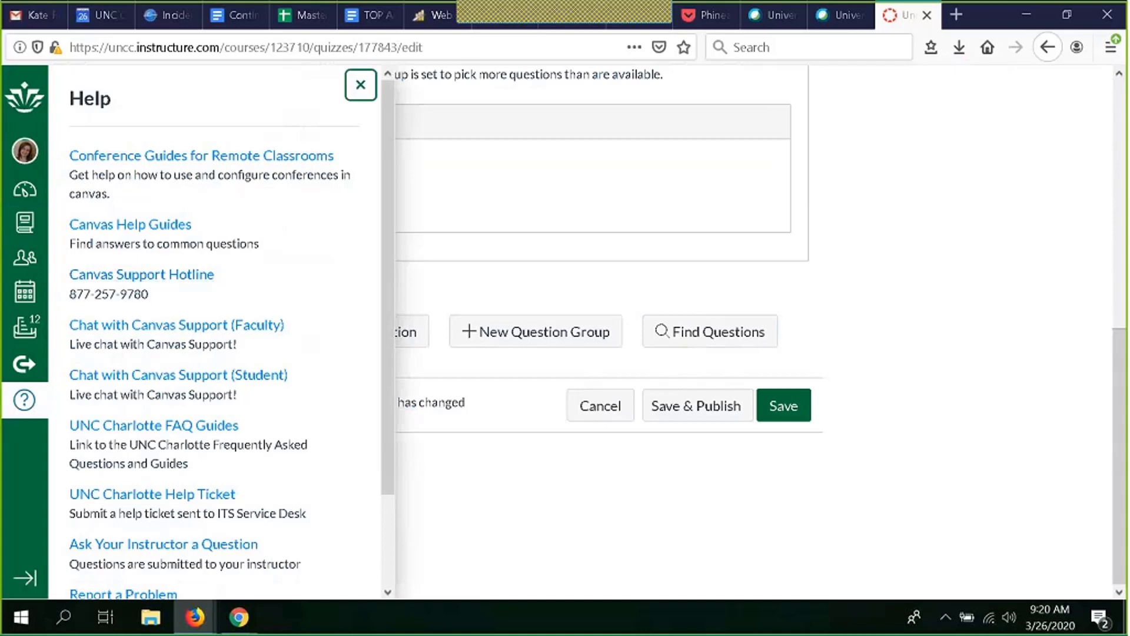
pyautogui.click(361, 84)
pyautogui.scroll(8, 918, 253)
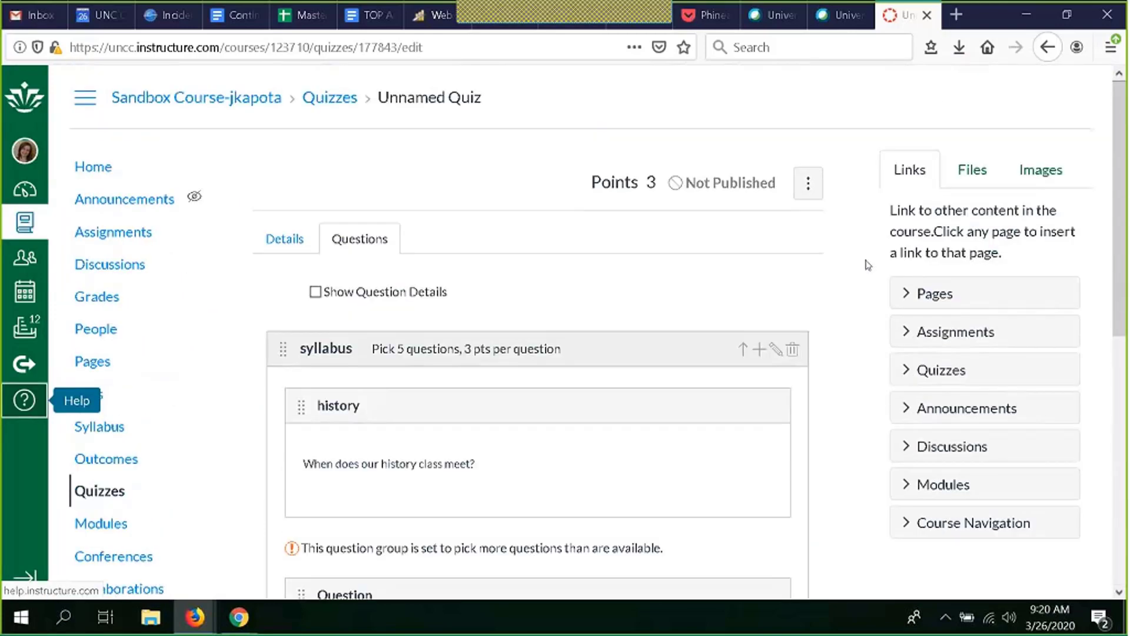
# Step: Edit the syllabus question group's number of questions to pick and save the quiz
pyautogui.scroll(-8, 746, 256)
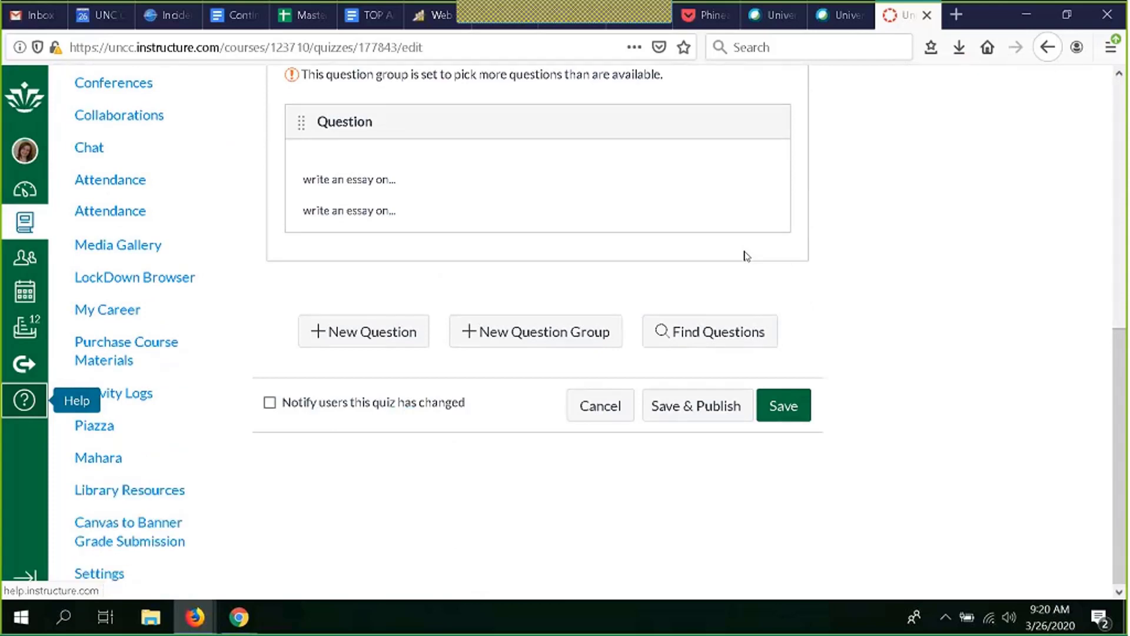
pyautogui.scroll(8, 746, 256)
pyautogui.scroll(-4, 746, 256)
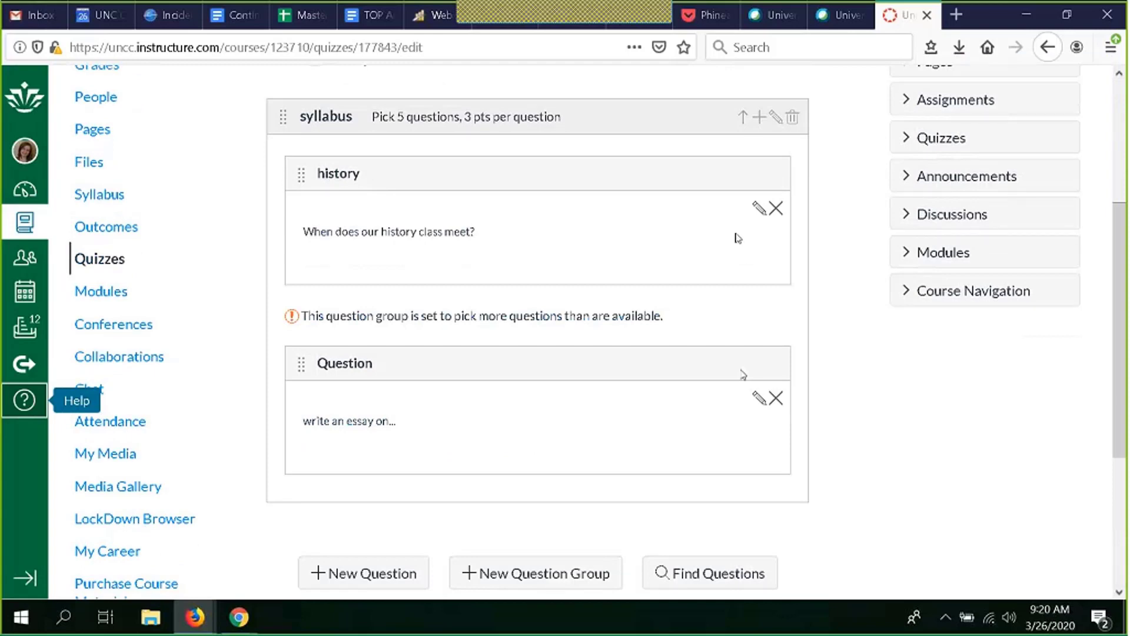
pyautogui.scroll(-4, 745, 350)
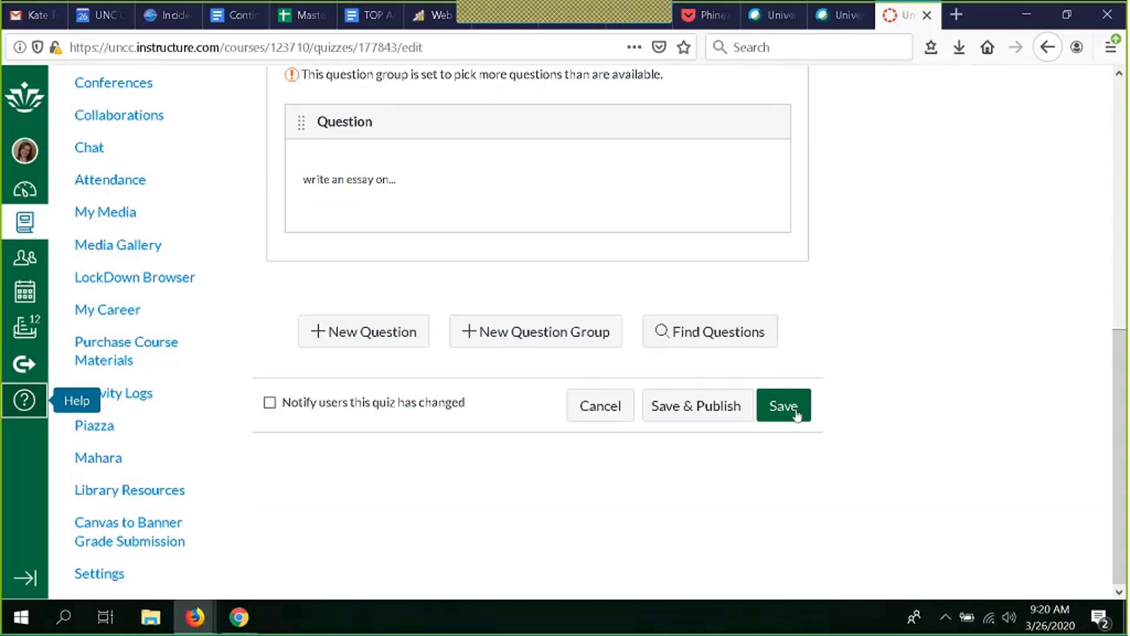
pyautogui.click(702, 418)
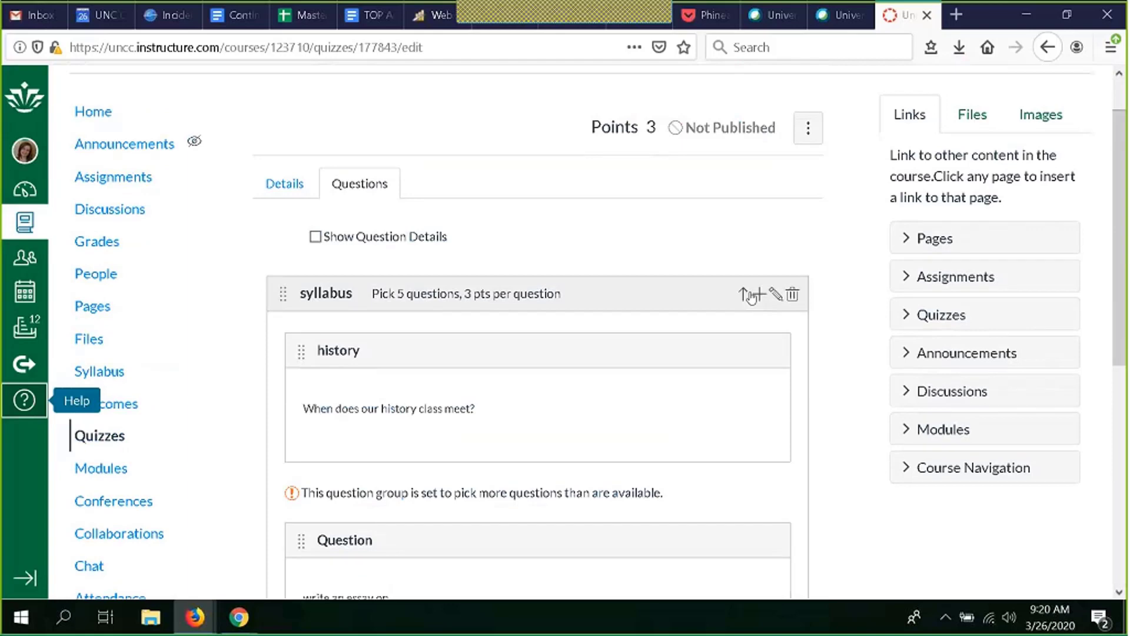
pyautogui.click(775, 294)
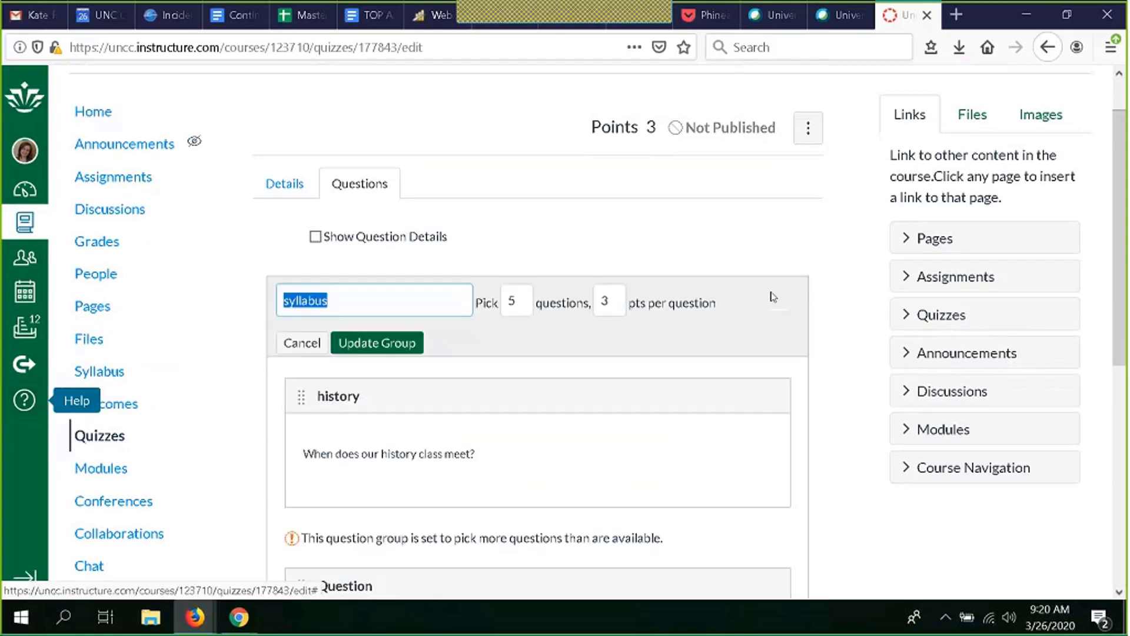
pyautogui.click(520, 303)
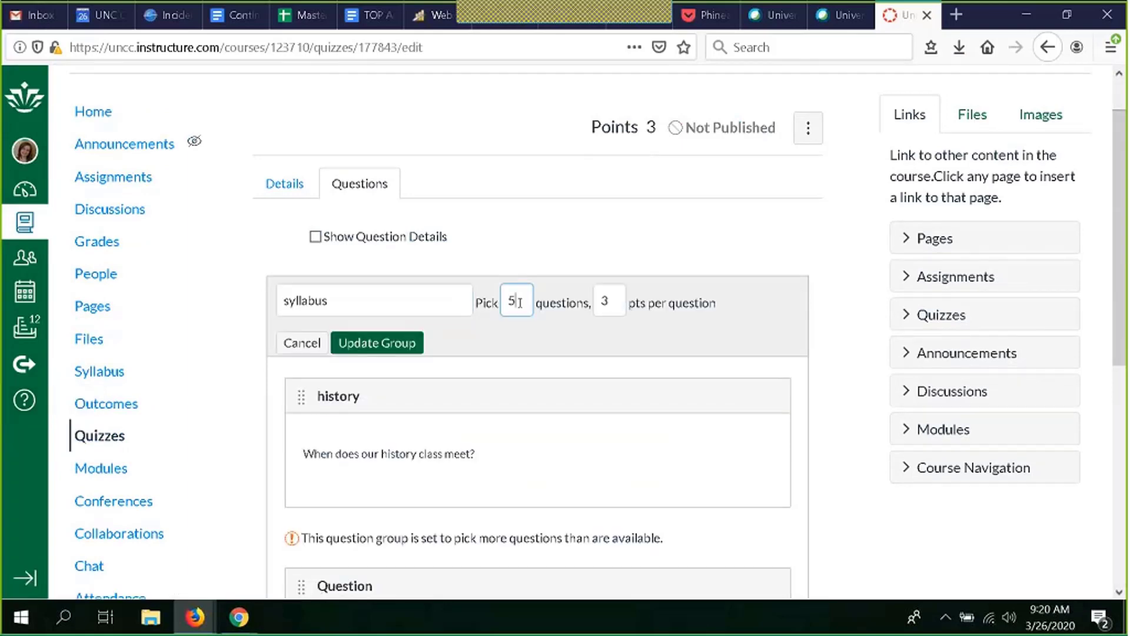
pyautogui.scroll(-6, 686, 338)
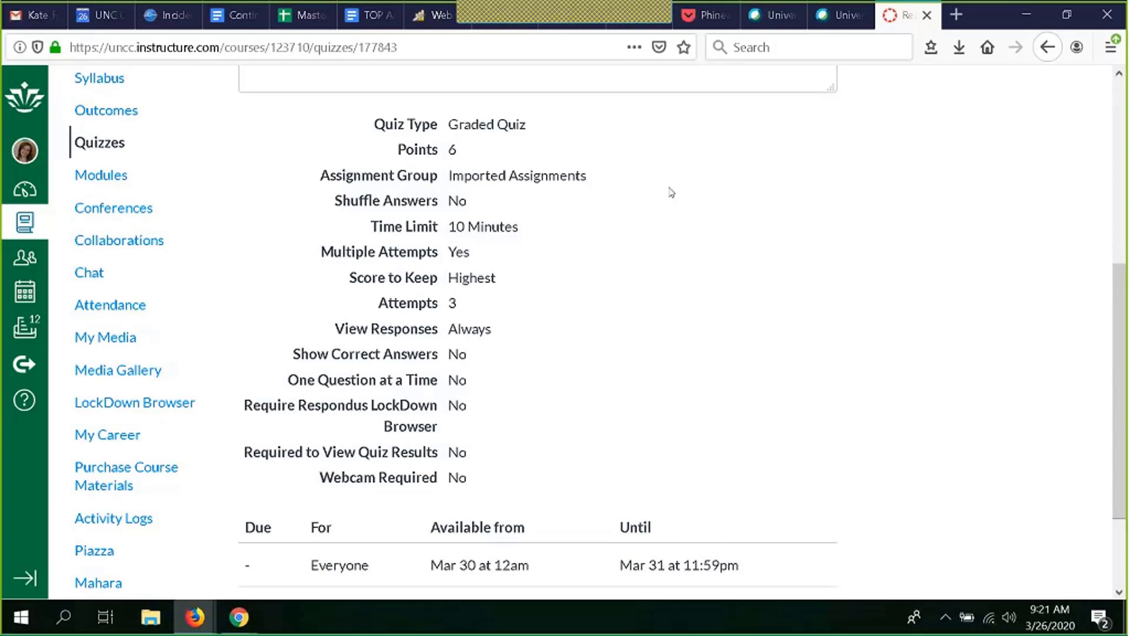
# Step: Preview the quiz and choose 9am as the answer to the history question
pyautogui.scroll(2, 589, 182)
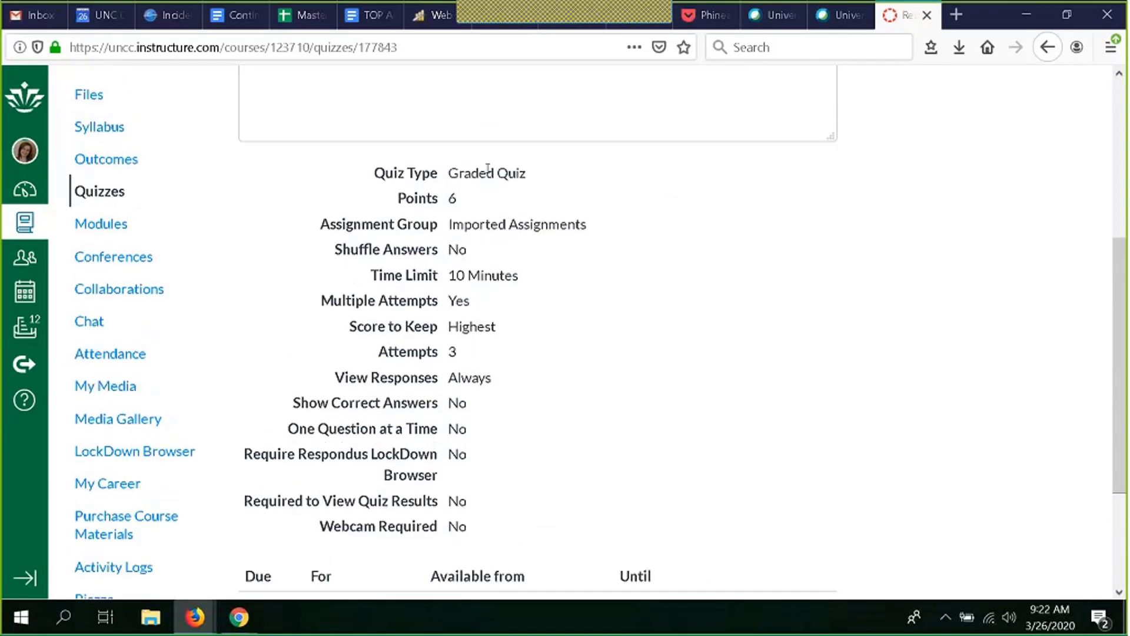
pyautogui.scroll(-3, 488, 170)
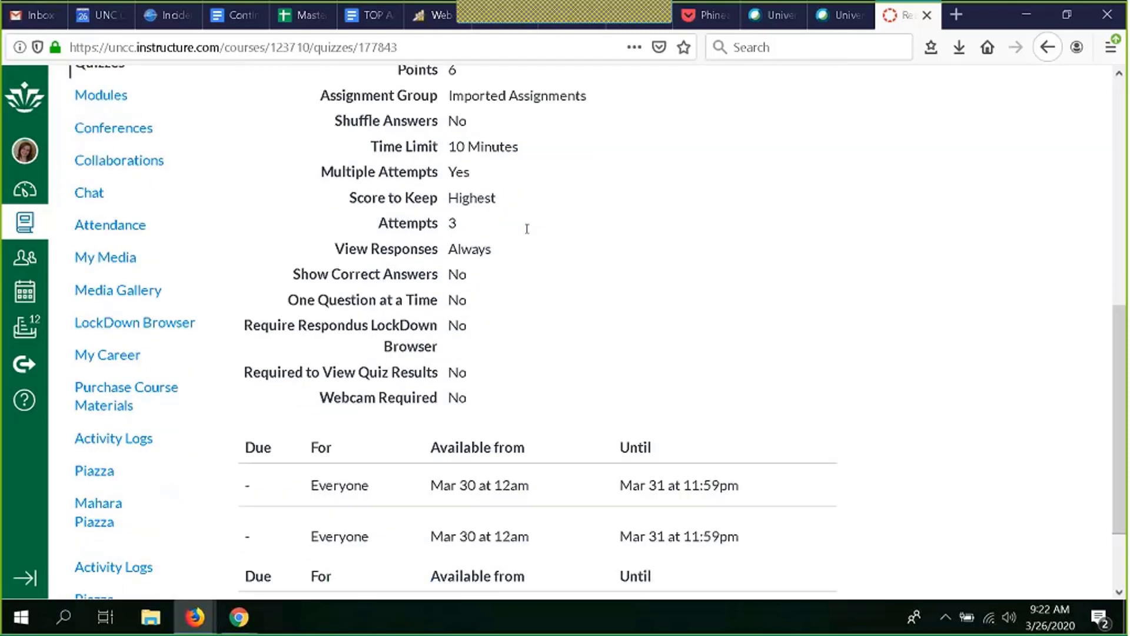
pyautogui.scroll(-1, 475, 345)
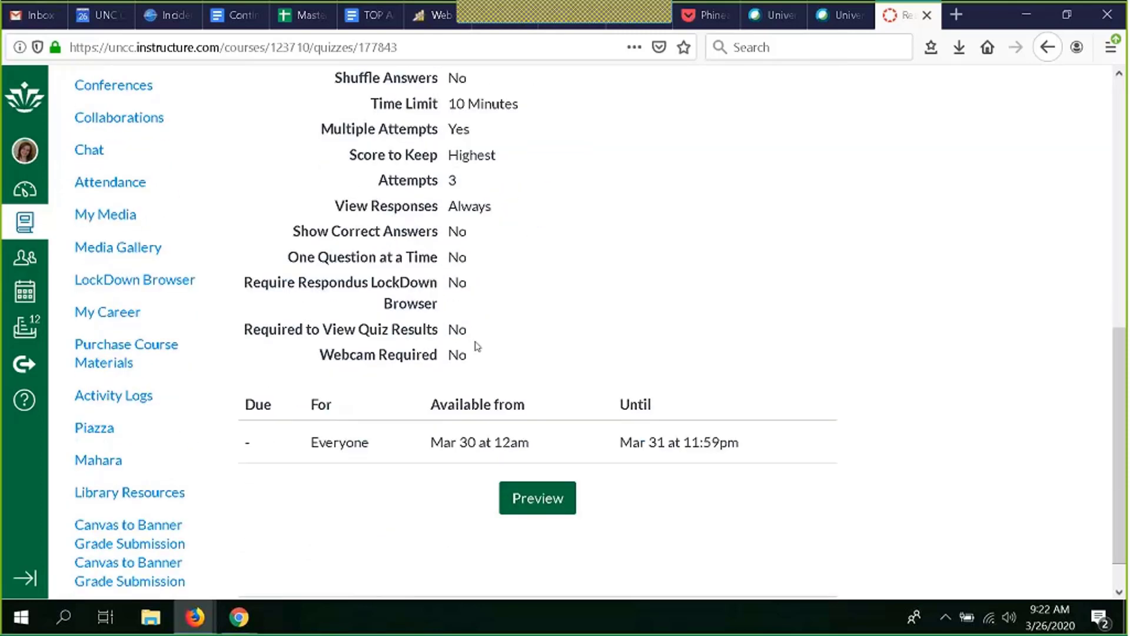
pyautogui.click(539, 499)
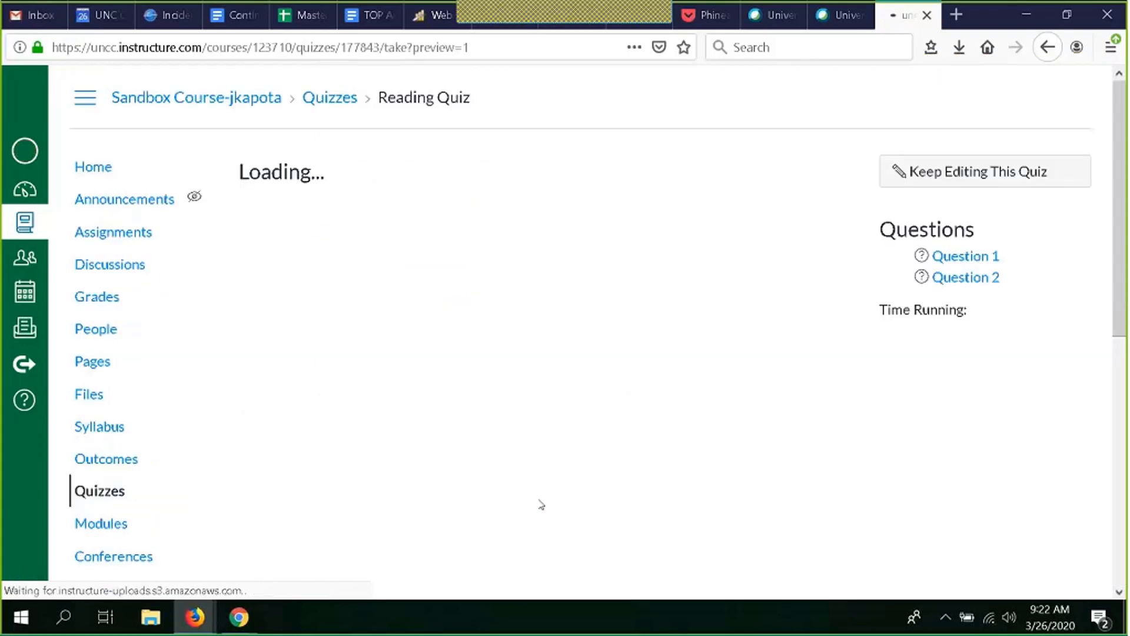
pyautogui.scroll(-8, 541, 504)
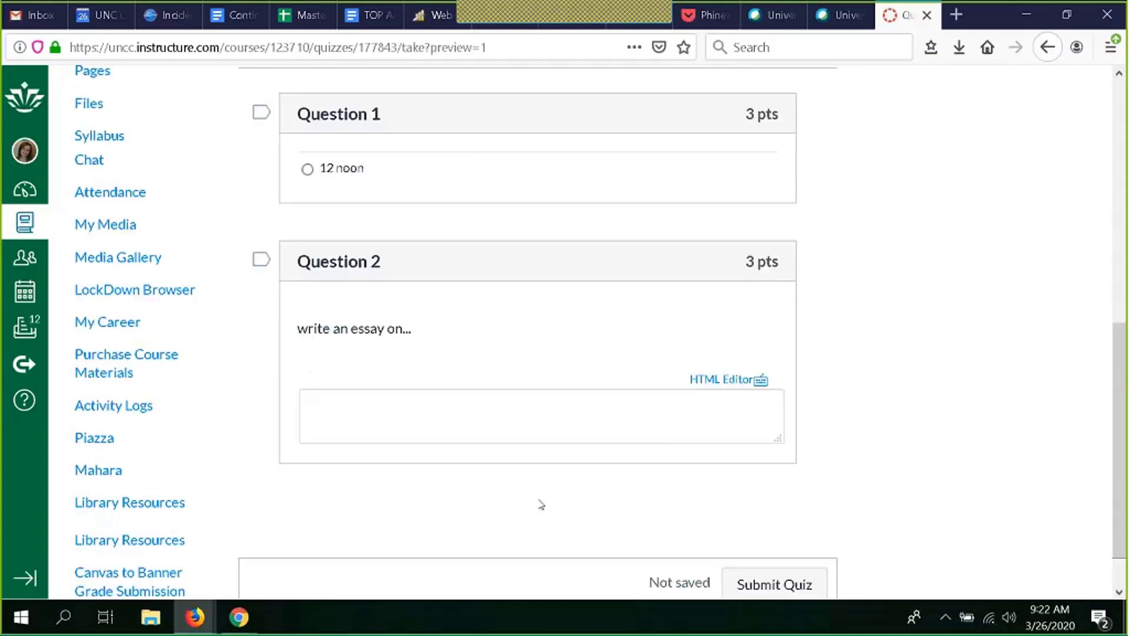
pyautogui.scroll(8, 541, 505)
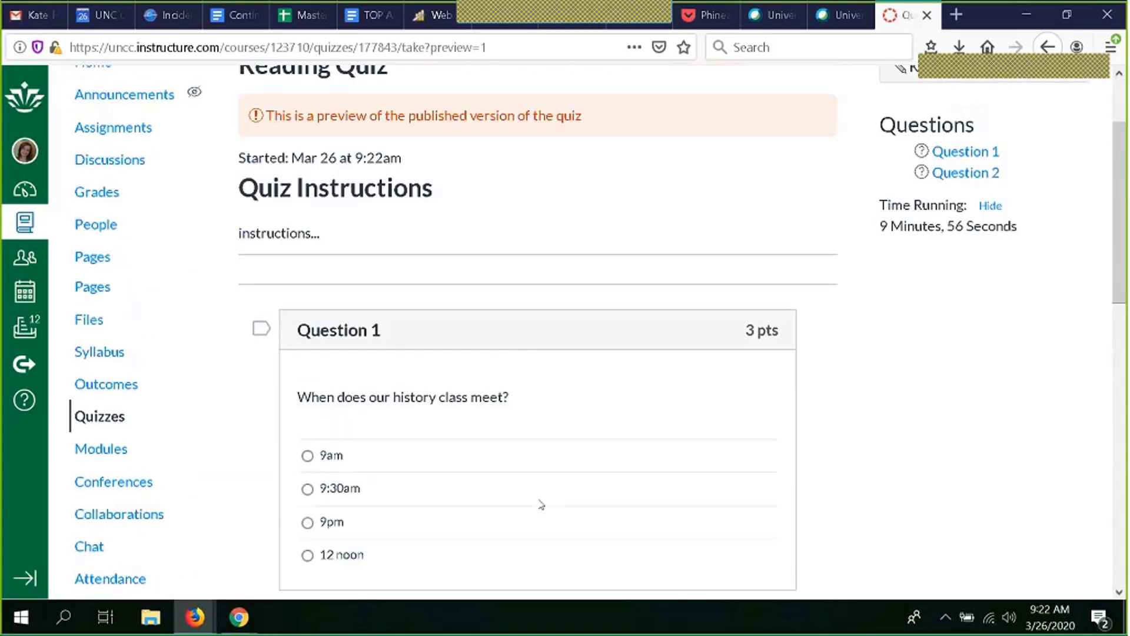
pyautogui.click(307, 460)
# Step: Answer the essay question with hello and submit the preview attempt
pyautogui.scroll(-3, 543, 457)
pyautogui.scroll(-6, 544, 457)
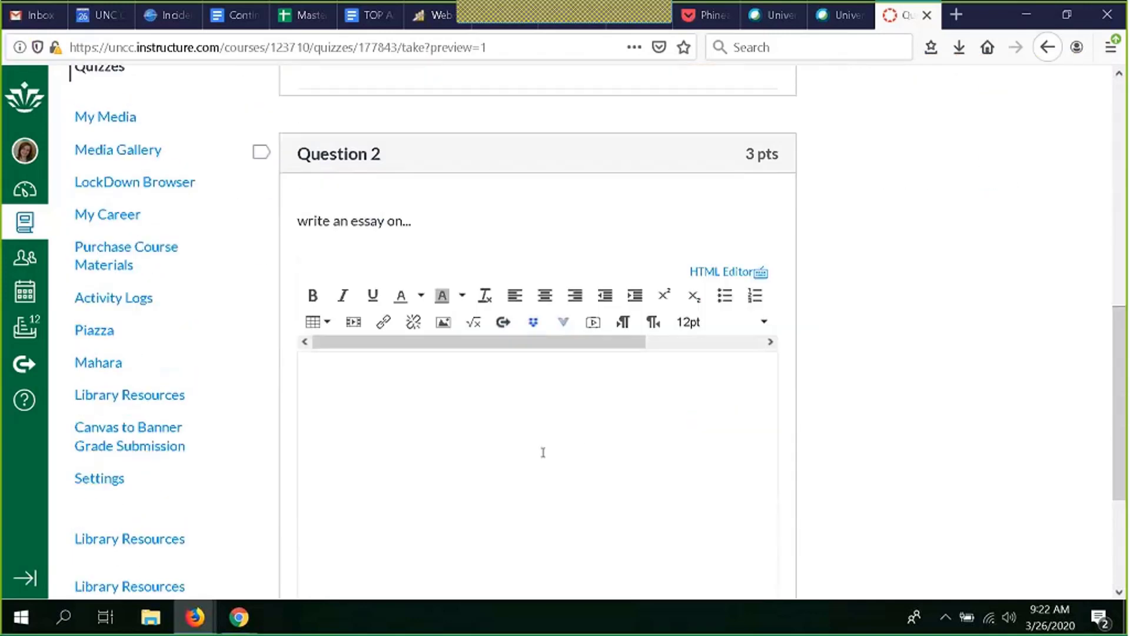
pyautogui.click(543, 452)
pyautogui.write('h')
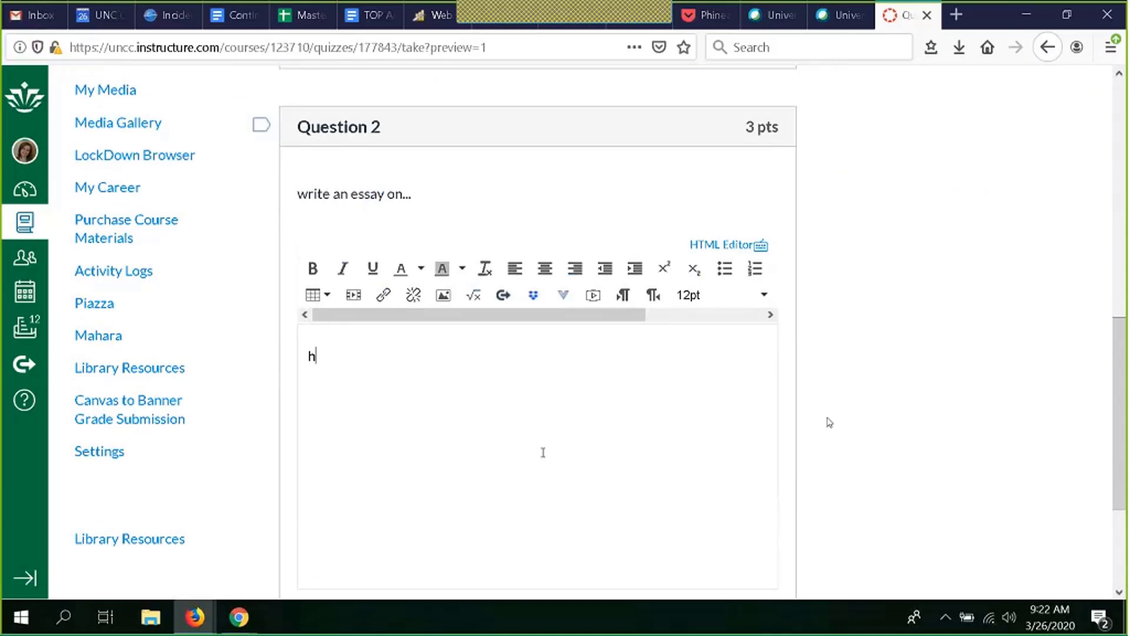
pyautogui.write('ello')
pyautogui.scroll(-3, 828, 421)
pyautogui.click(759, 538)
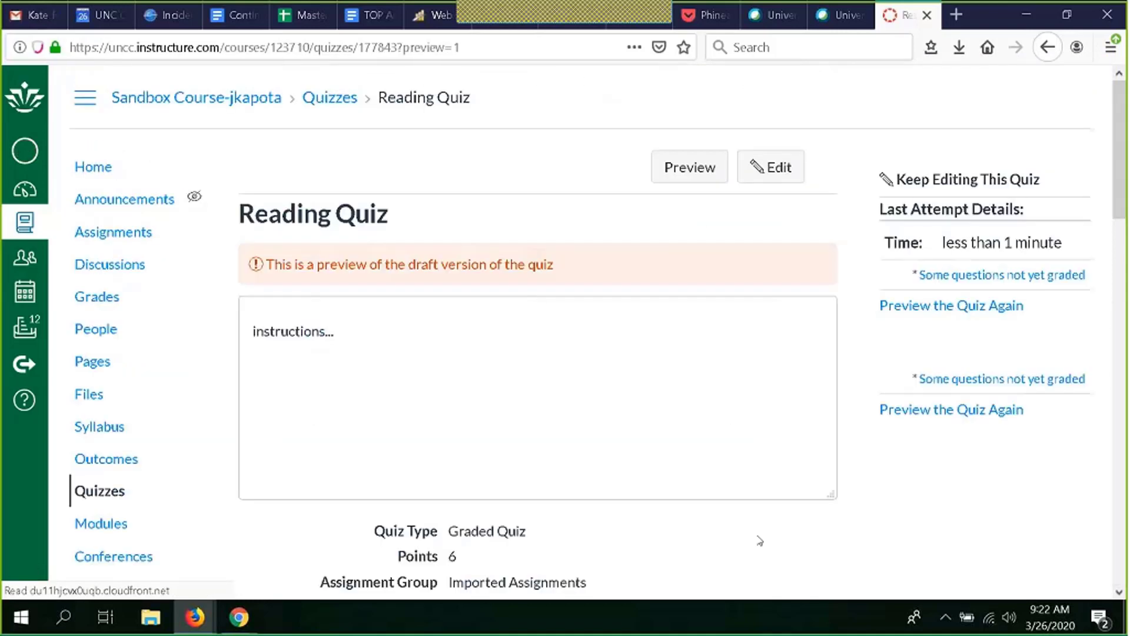
# Step: Review the score and answers of the submitted preview attempt
pyautogui.scroll(-10, 760, 540)
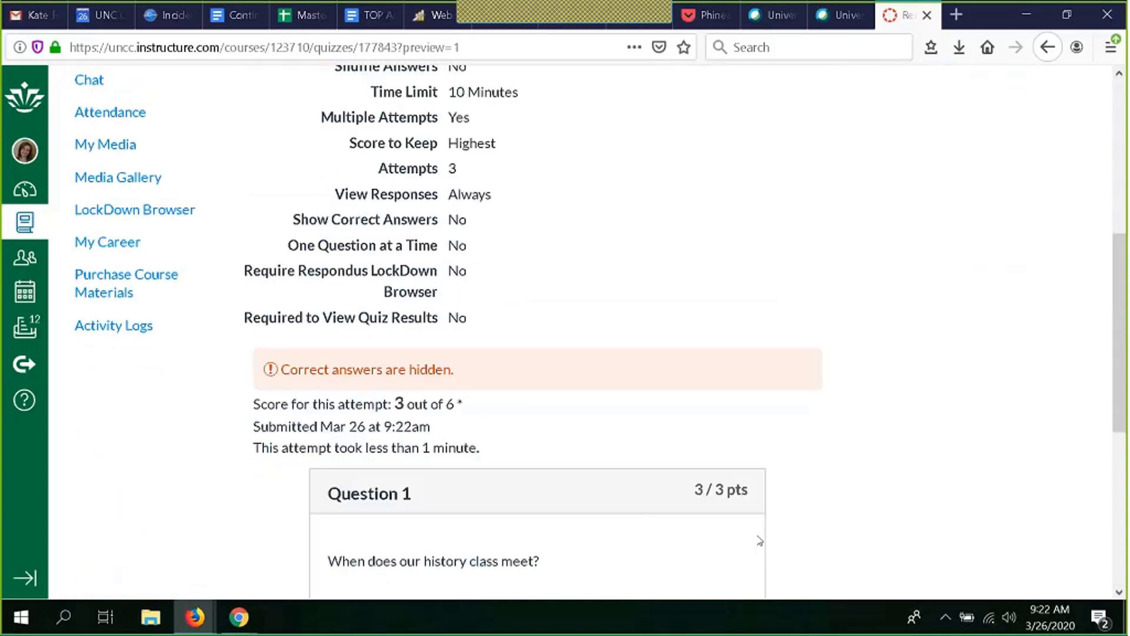
pyautogui.scroll(-4, 760, 541)
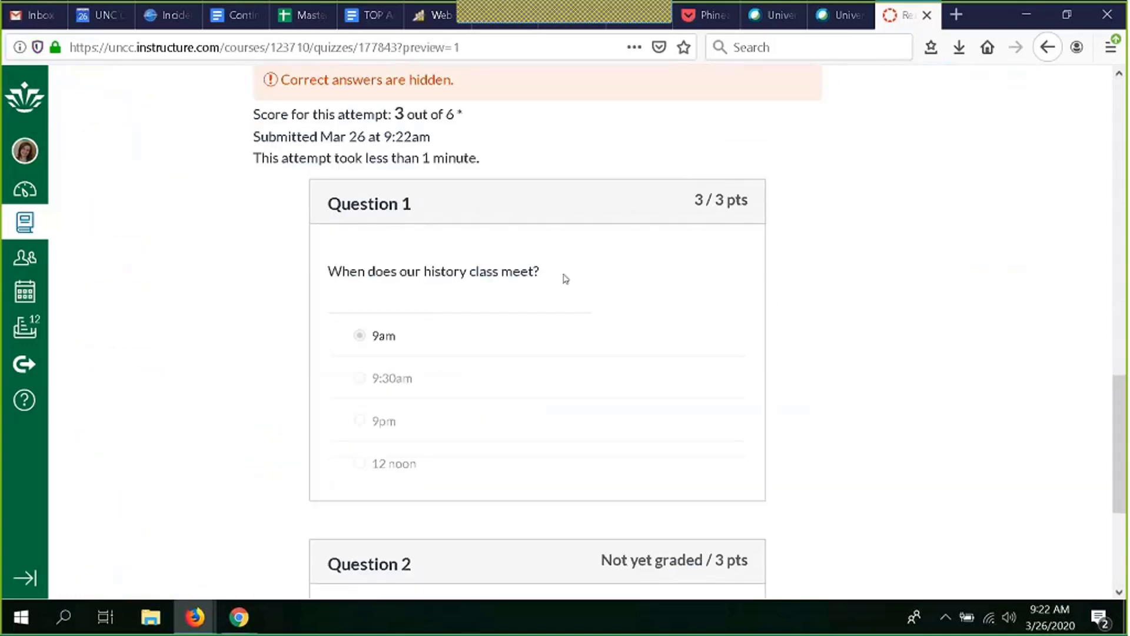
pyautogui.scroll(-4, 565, 278)
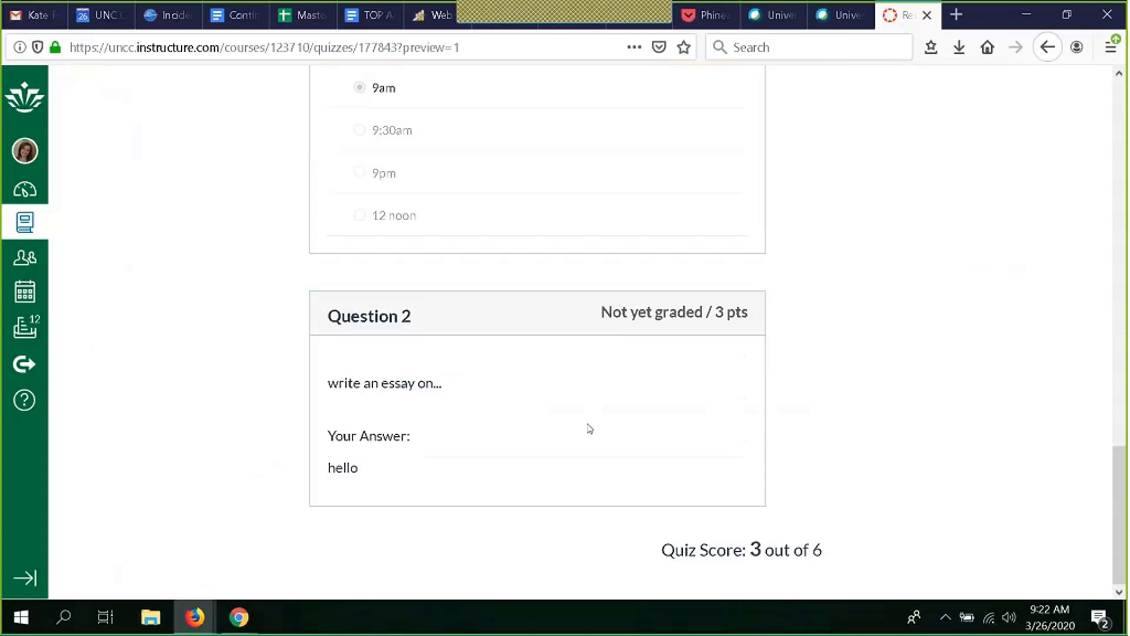
pyautogui.scroll(10, 824, 333)
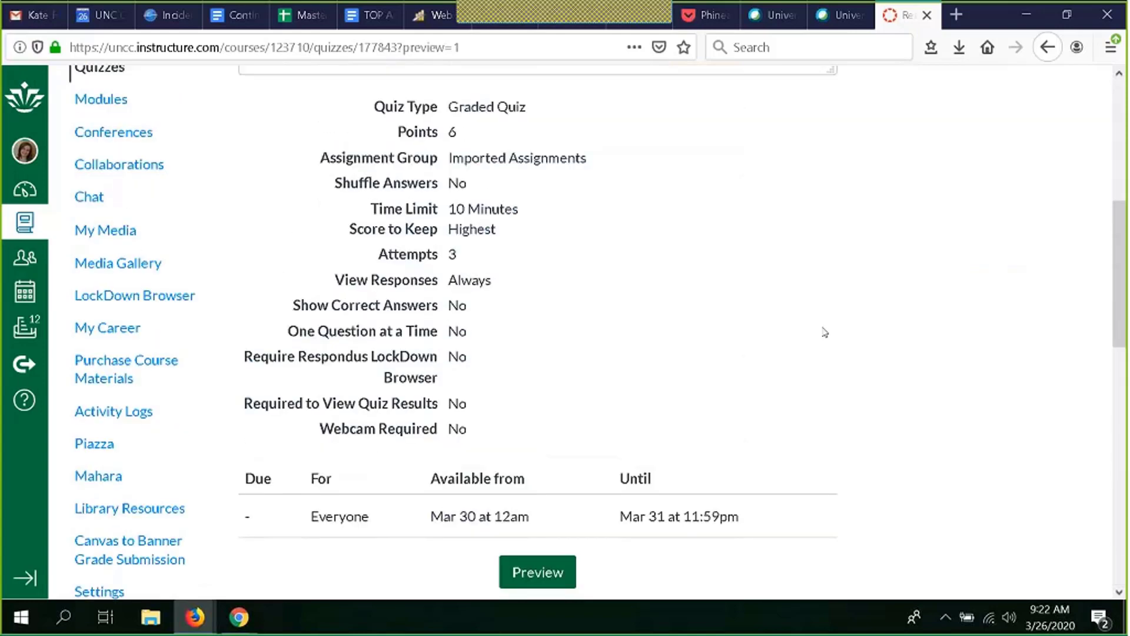
pyautogui.scroll(6, 824, 333)
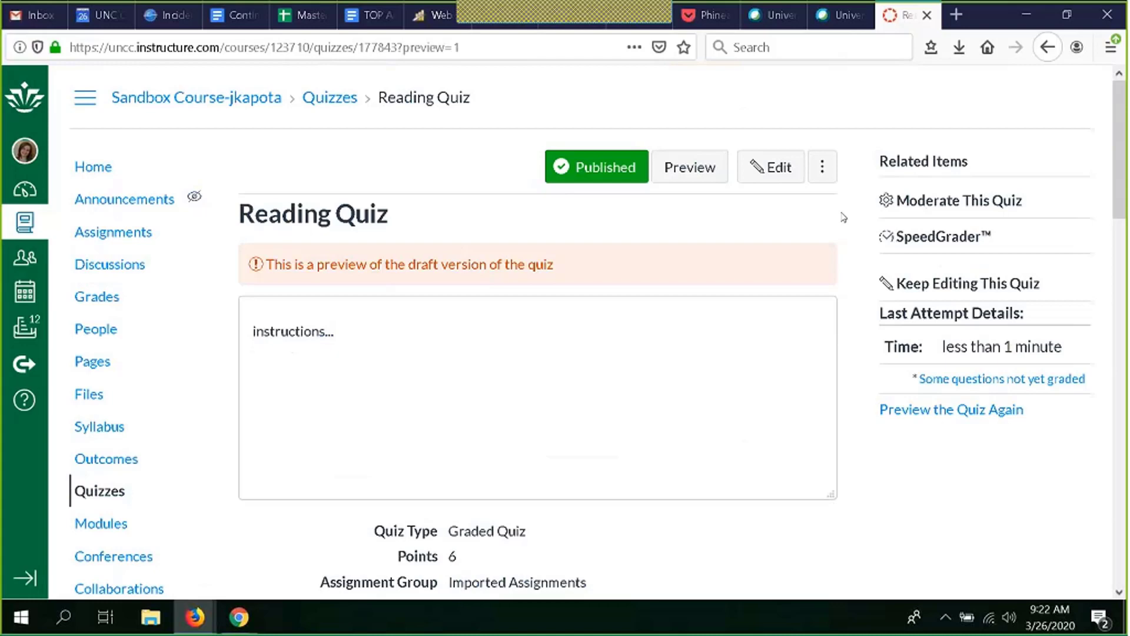
# Step: Open SpeedGrader for the quiz, check the student list, and close its tab
pyautogui.click(925, 238)
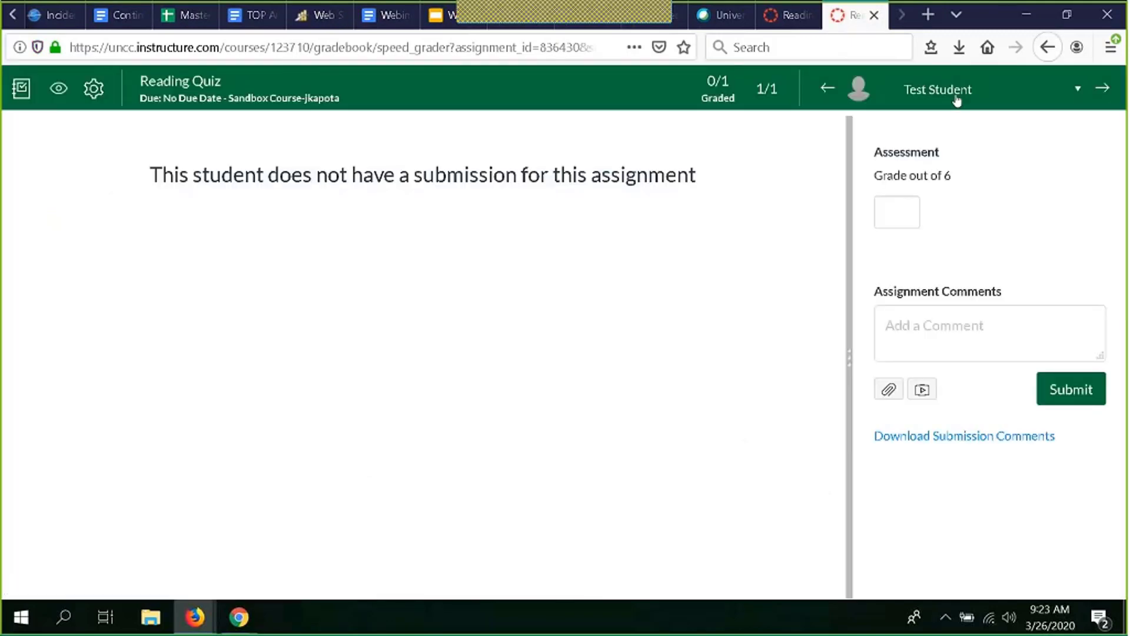
pyautogui.click(1035, 93)
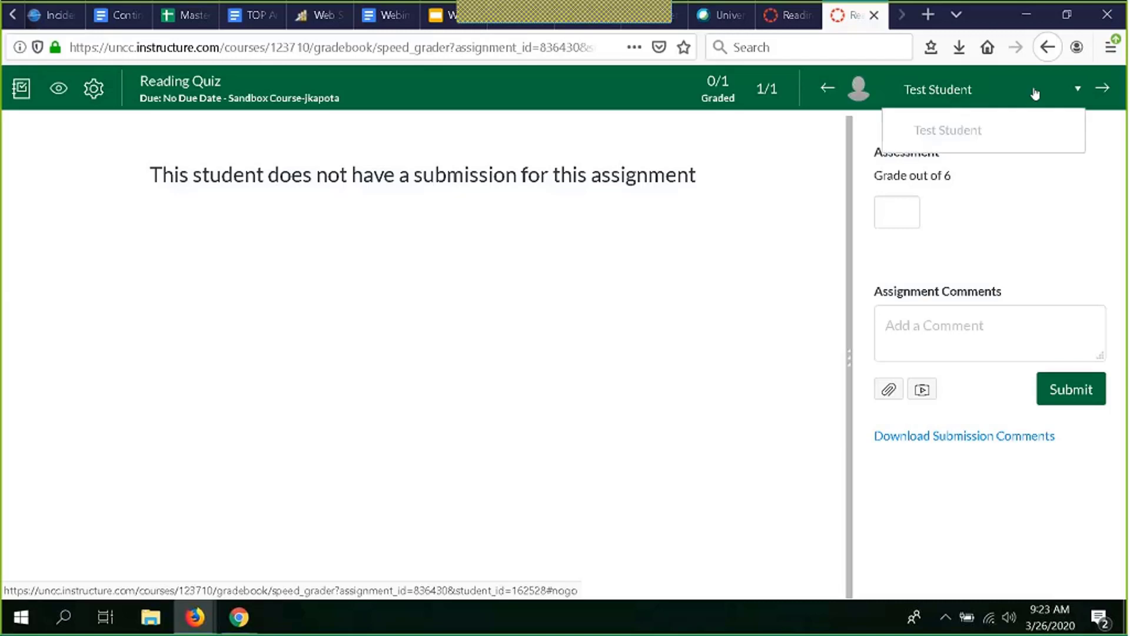
pyautogui.click(1035, 93)
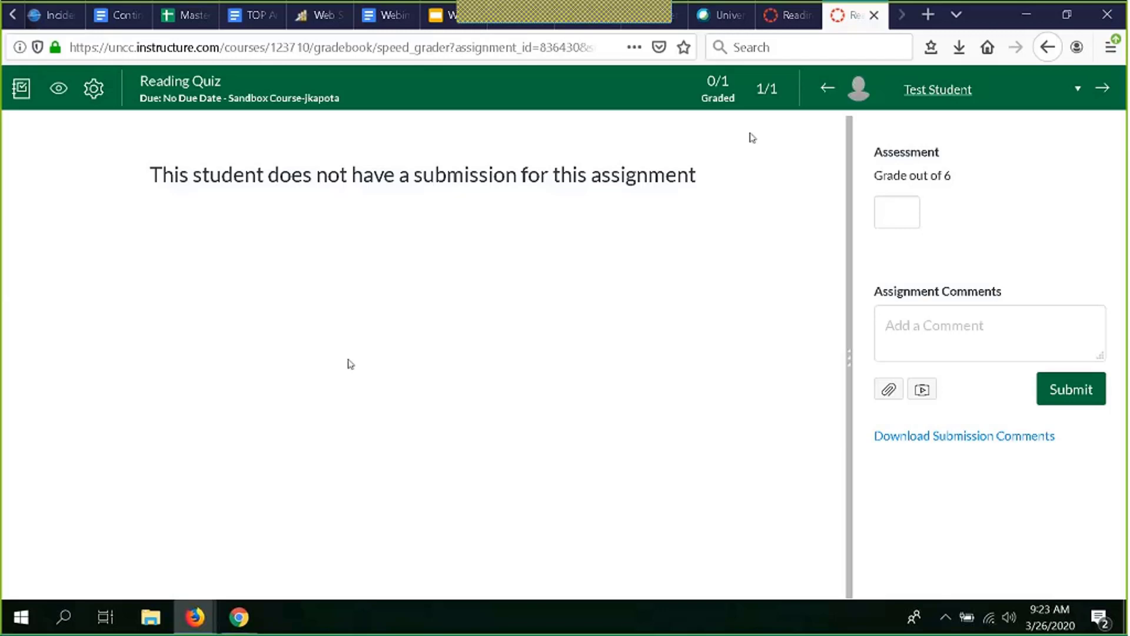
pyautogui.click(875, 16)
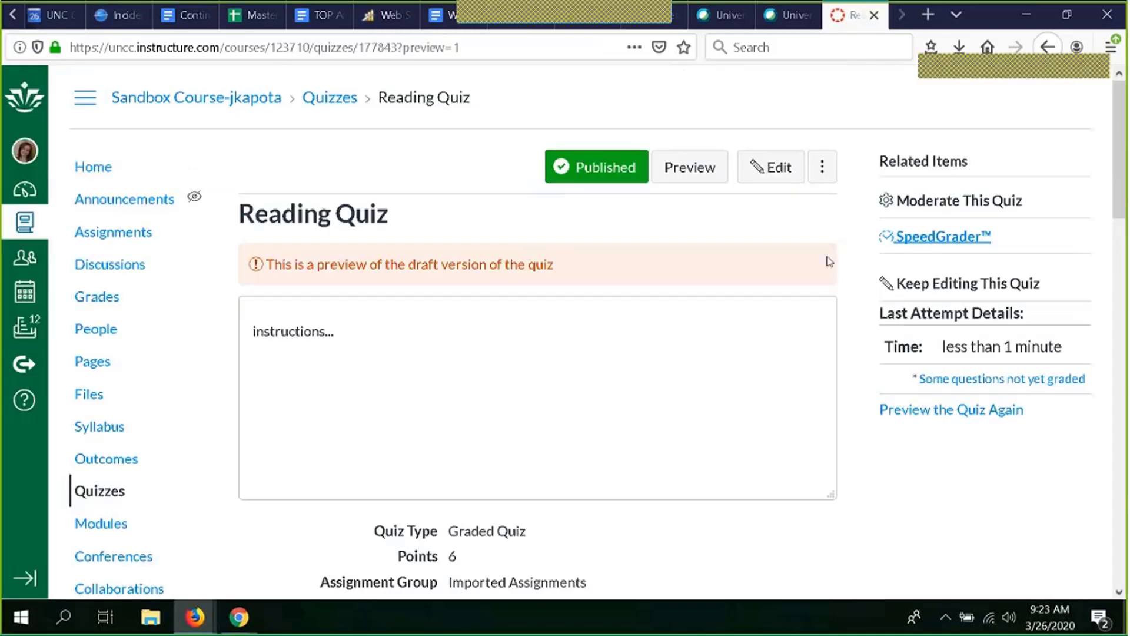
# Step: Open Moderate This Quiz and the test student's extensions dialog, then cancel it
pyautogui.scroll(-3, 870, 451)
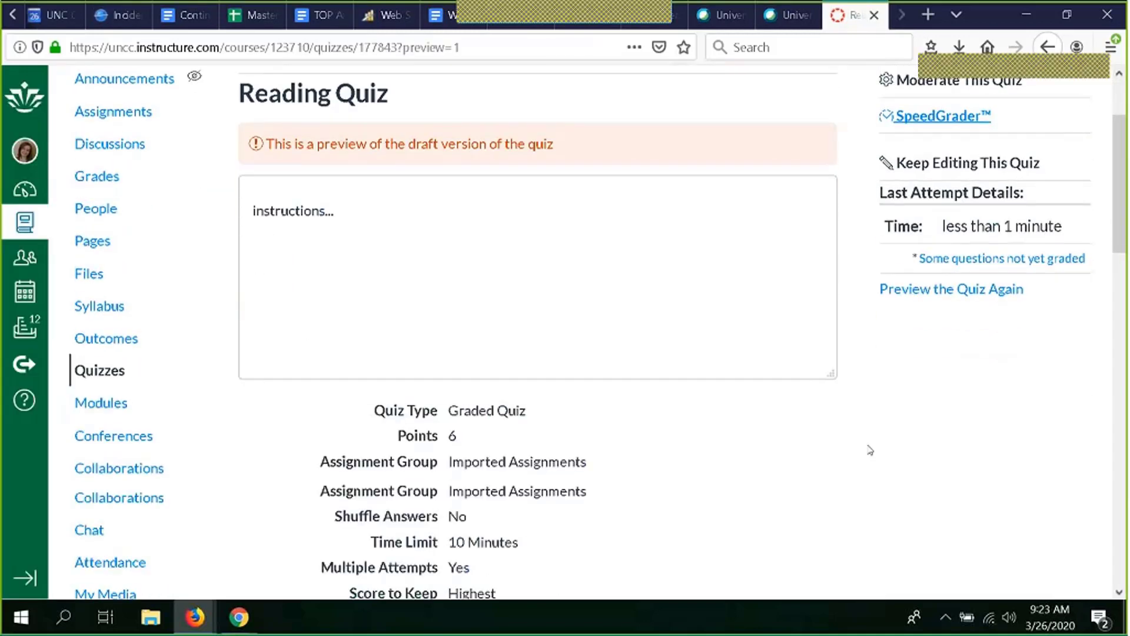
pyautogui.scroll(3, 870, 451)
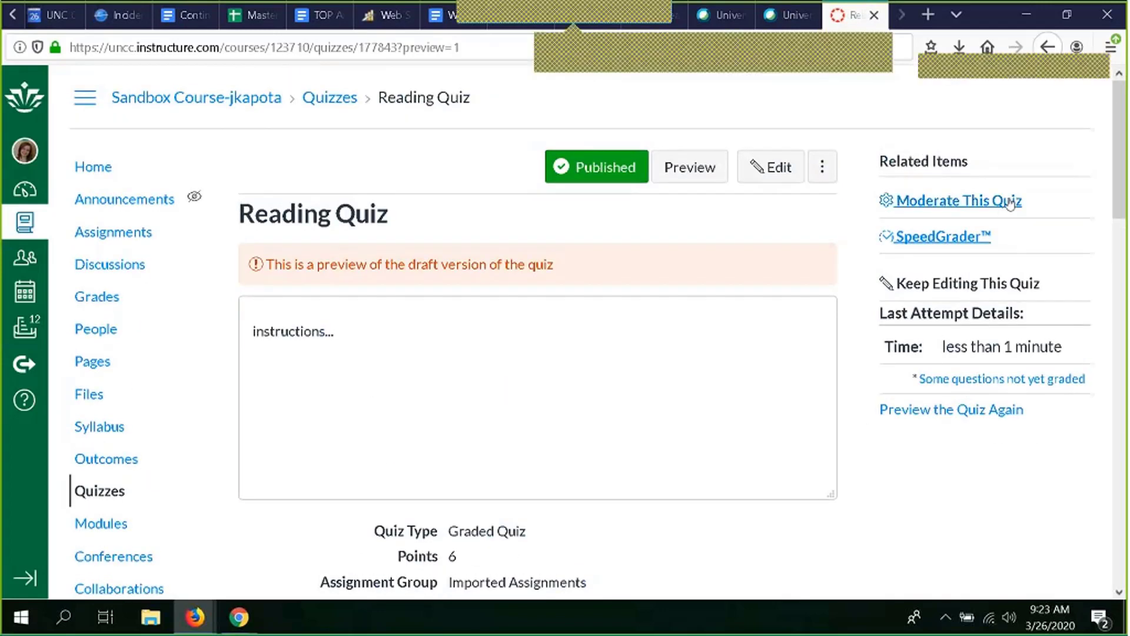
pyautogui.click(940, 204)
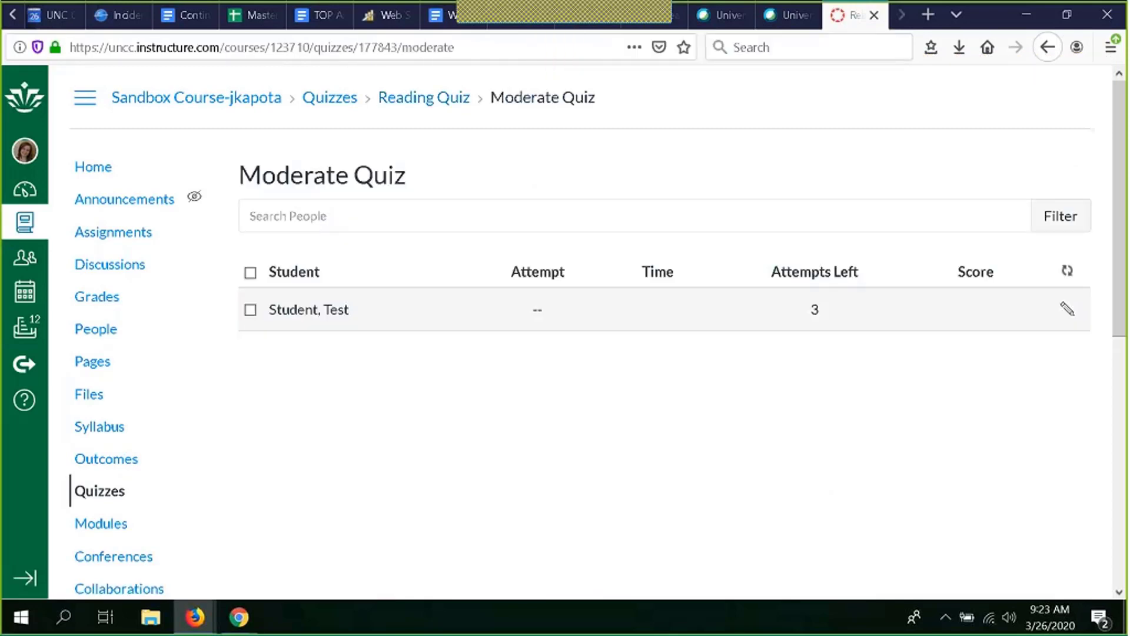
pyautogui.click(1069, 312)
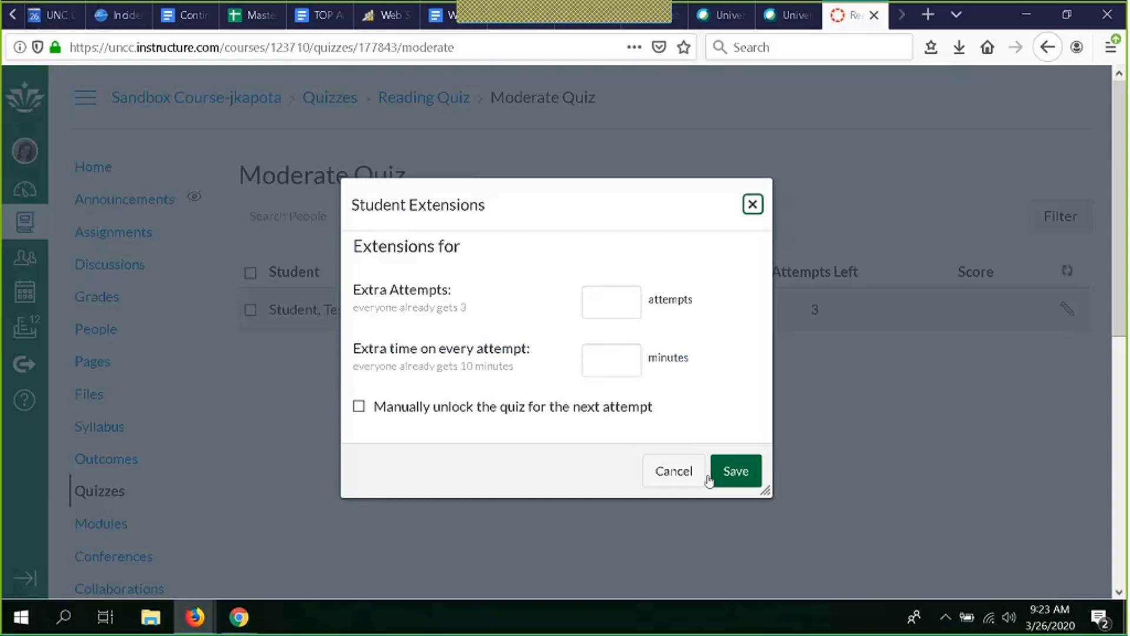
pyautogui.click(675, 471)
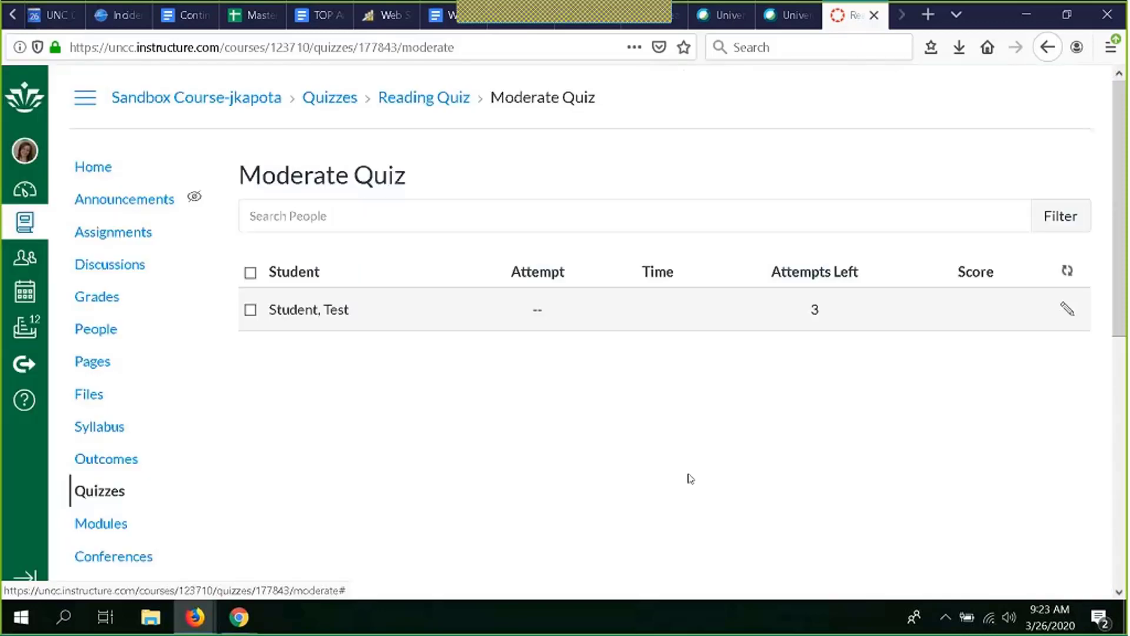
pyautogui.click(39, 405)
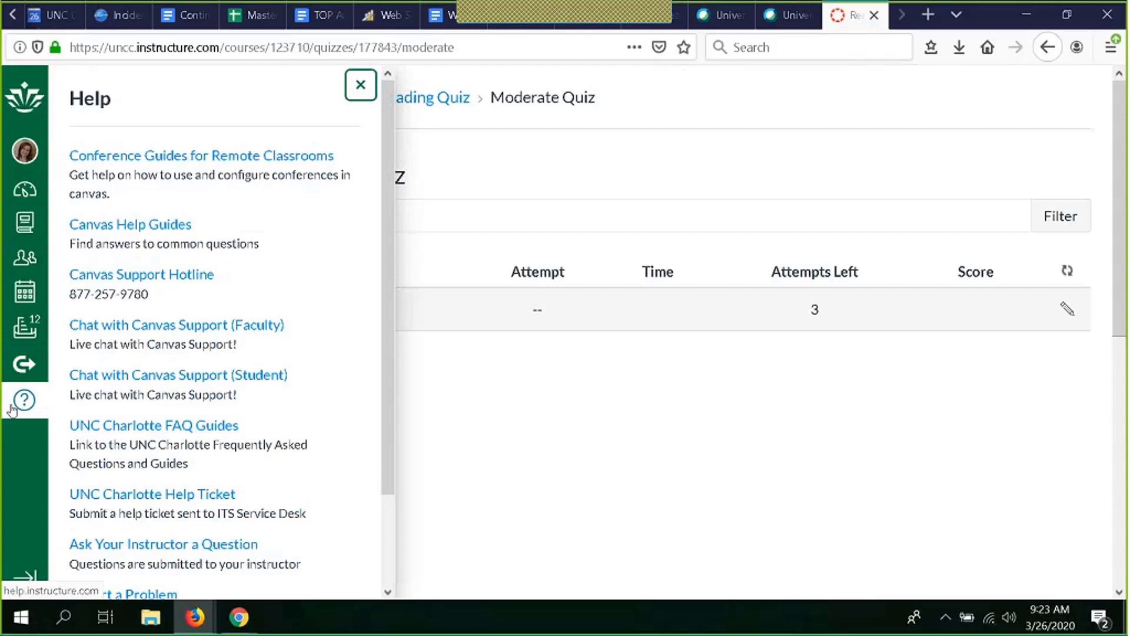
pyautogui.click(11, 408)
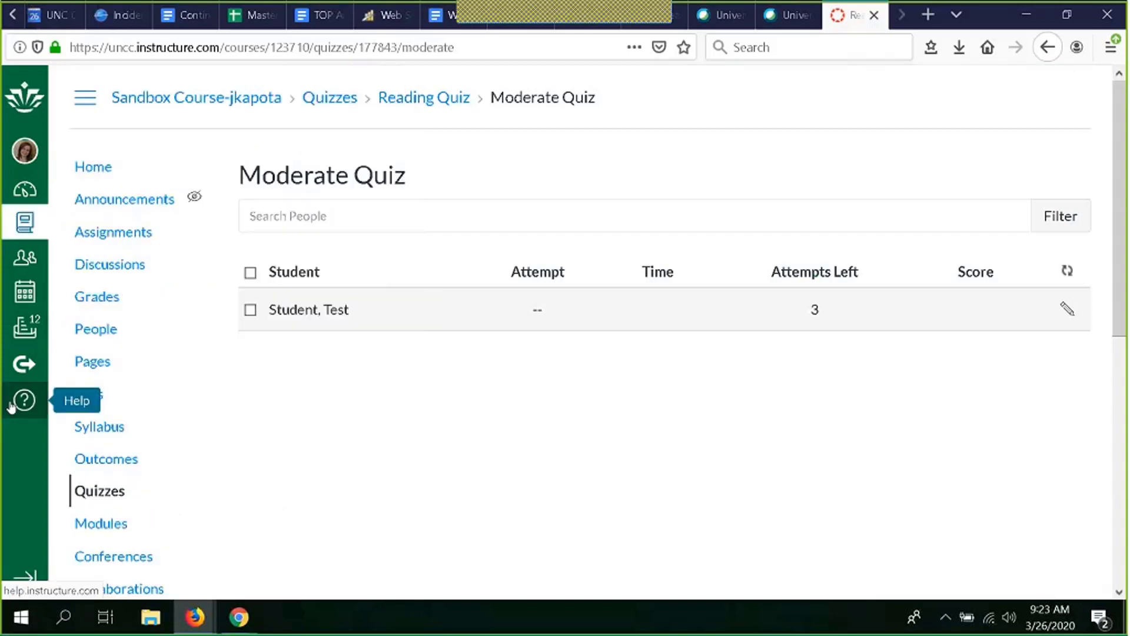
pyautogui.click(11, 407)
pyautogui.click(11, 408)
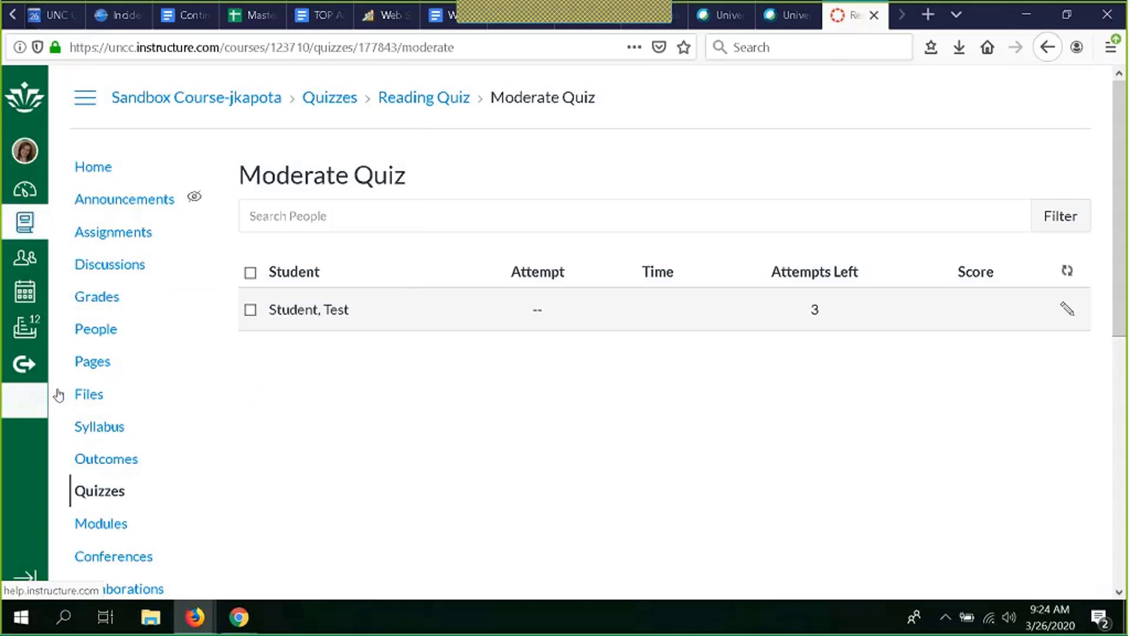
# Step: Return to the course's Quizzes list
pyautogui.click(406, 99)
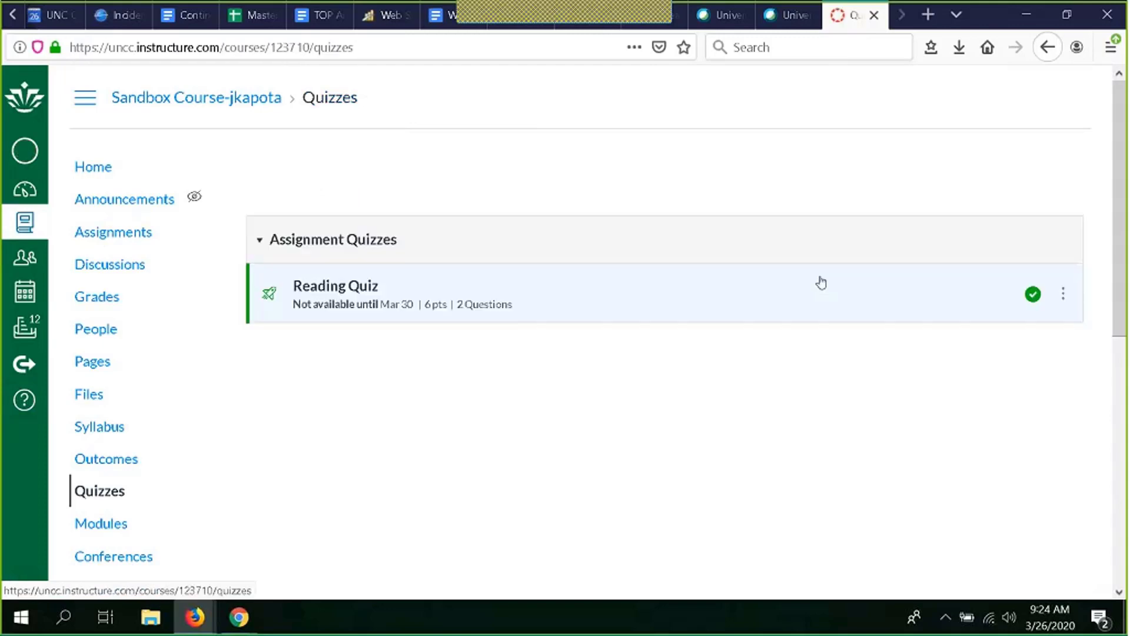
pyautogui.scroll(-5, 726, 455)
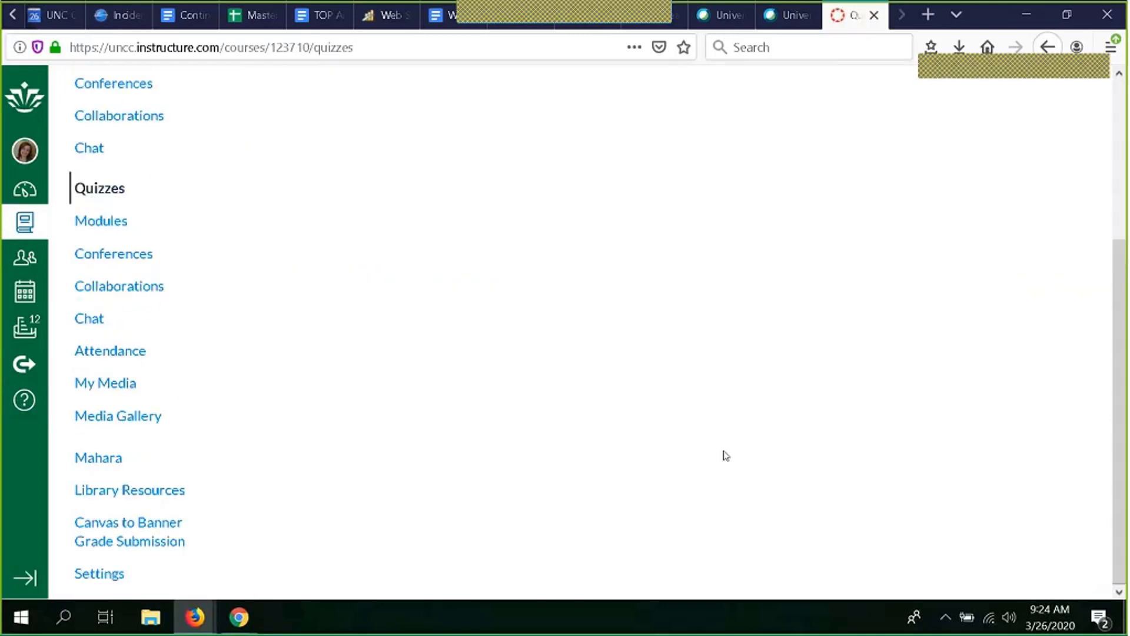
# Step: Open the course Settings and switch to its Navigation tab
pyautogui.scroll(3, 726, 455)
pyautogui.scroll(2, 726, 456)
pyautogui.scroll(-8, 726, 455)
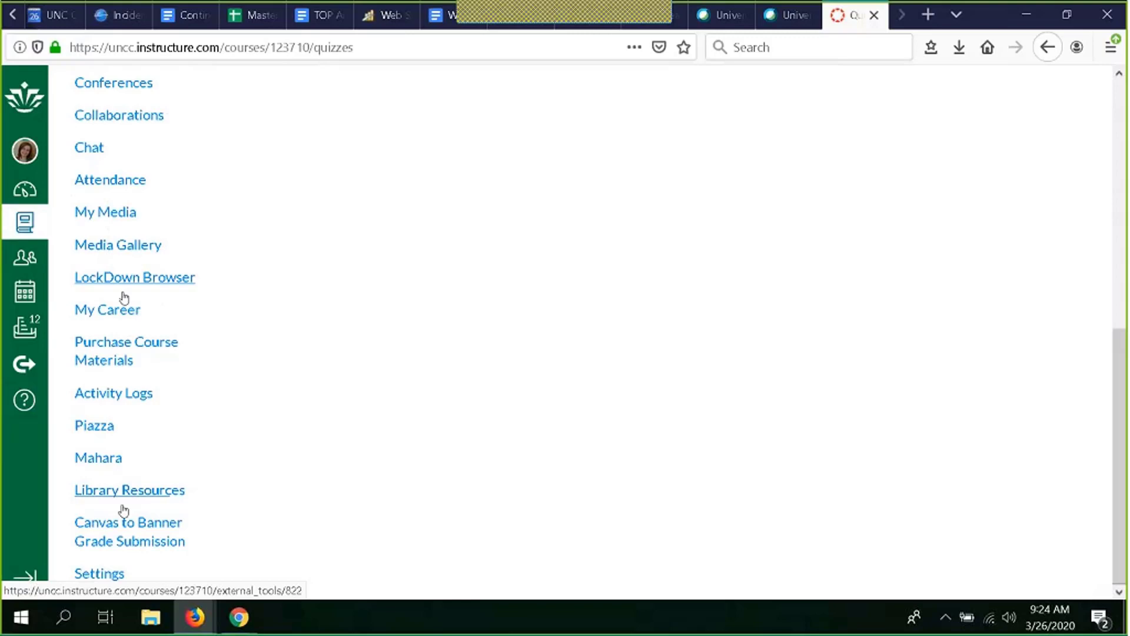
pyautogui.click(91, 578)
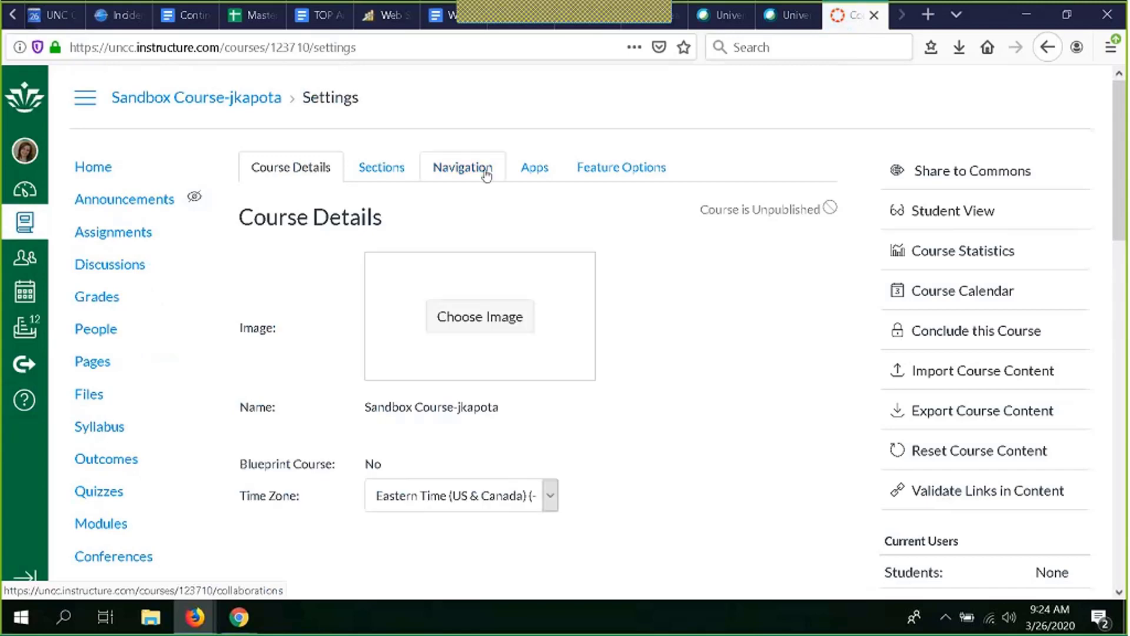
pyautogui.click(486, 169)
# Step: Scroll through the course navigation list, including the items hidden from students
pyautogui.scroll(-7, 722, 353)
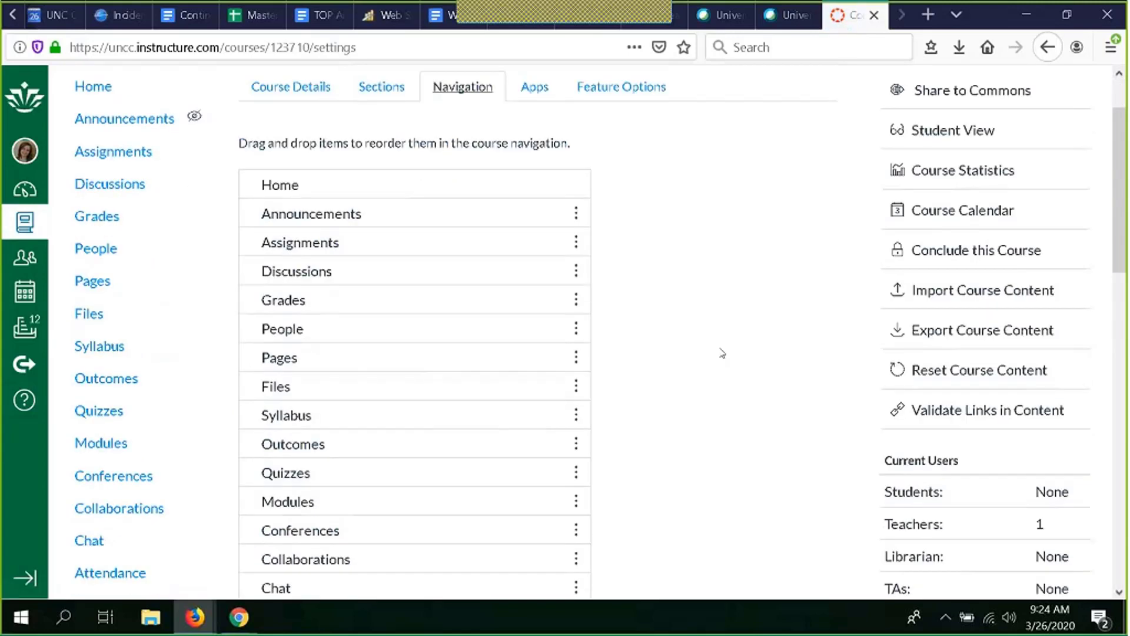
pyautogui.scroll(-5, 722, 353)
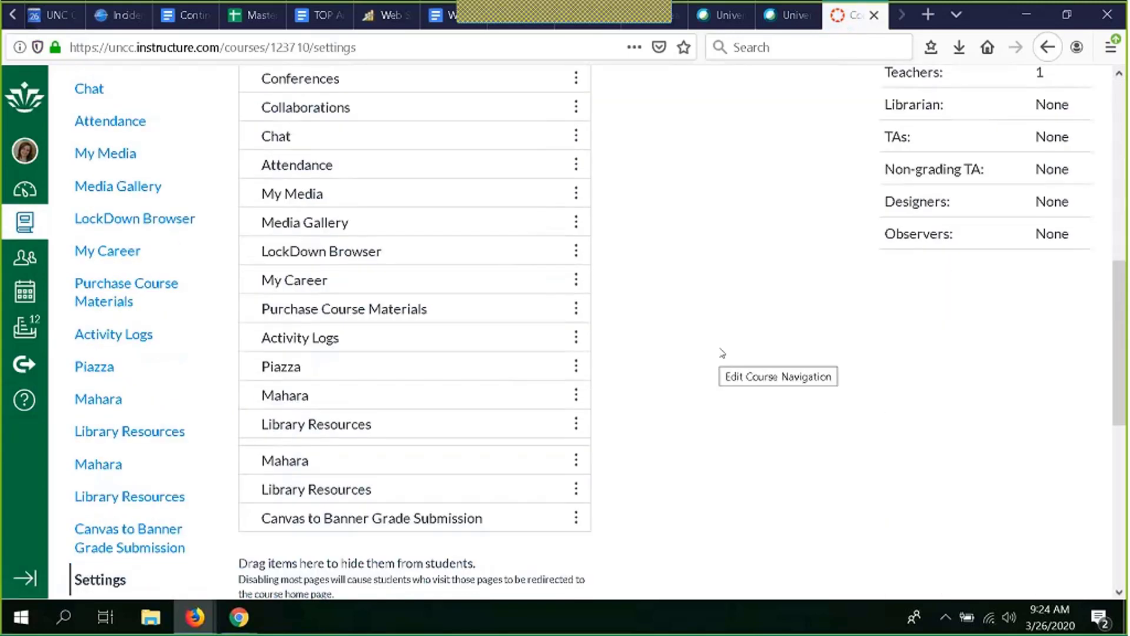
pyautogui.scroll(2, 722, 353)
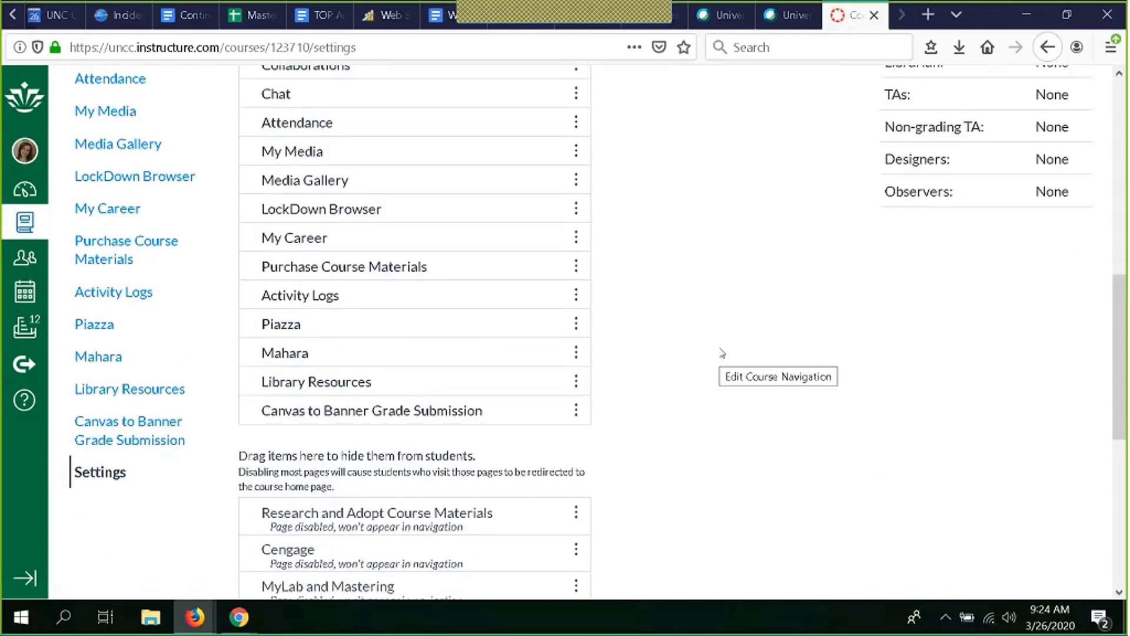
pyautogui.scroll(2, 721, 353)
pyautogui.scroll(-4, 689, 371)
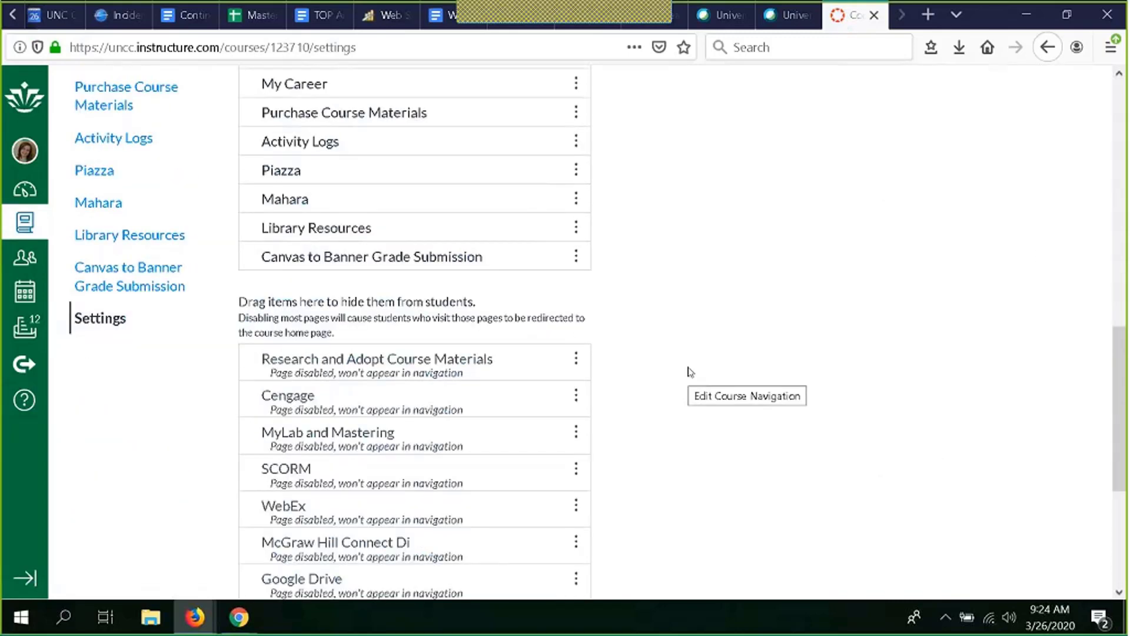
pyautogui.scroll(-3, 690, 371)
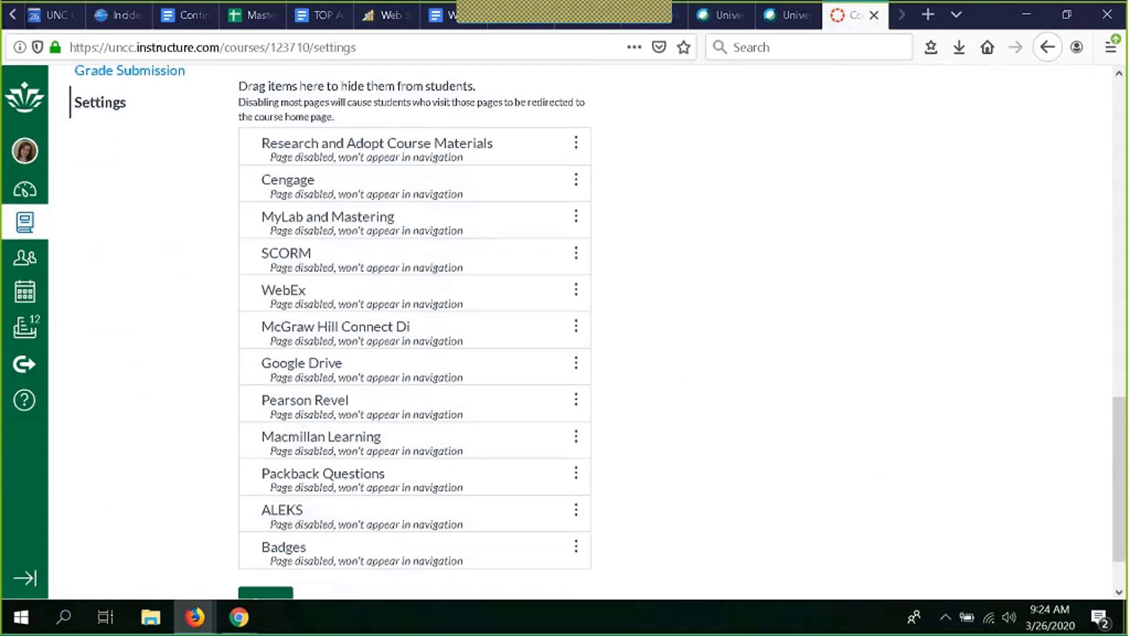
pyautogui.scroll(7, 742, 257)
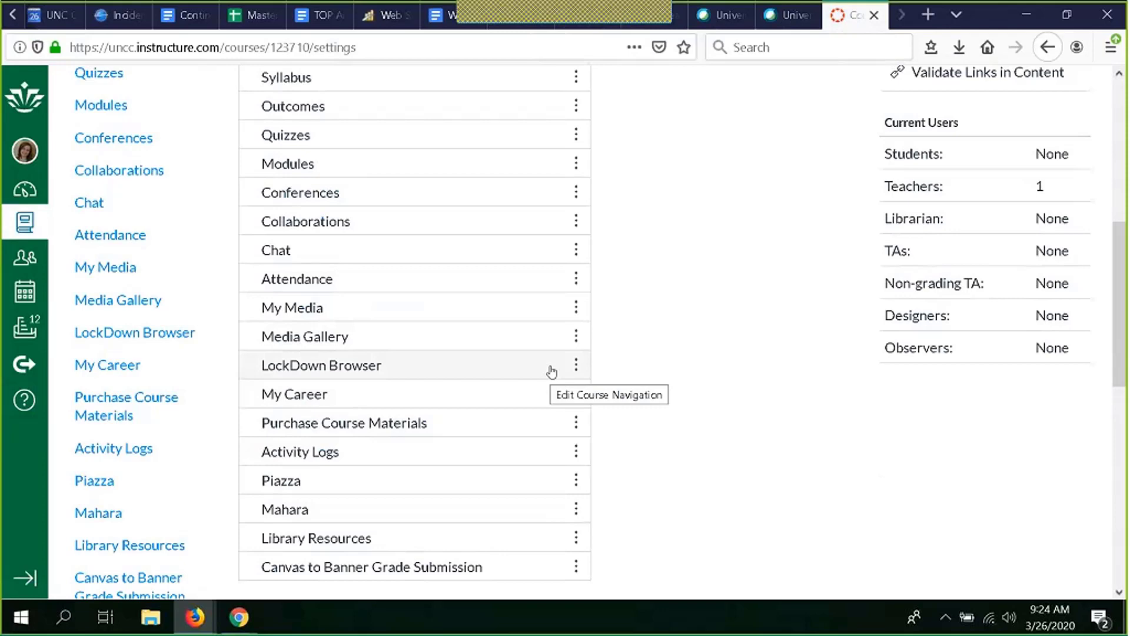
pyautogui.click(929, 17)
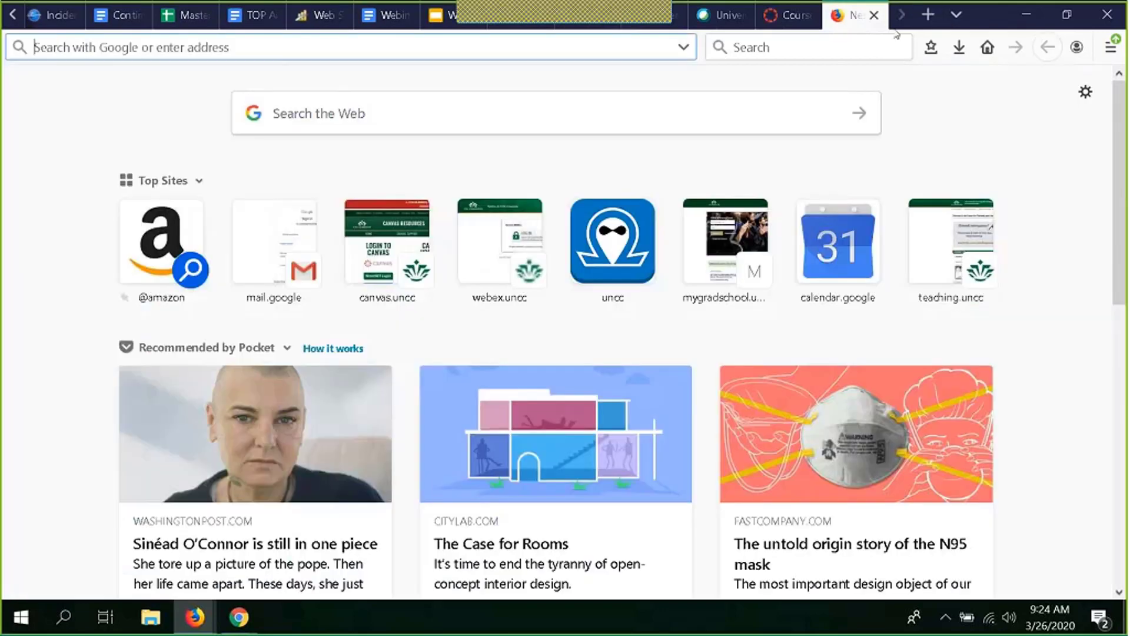
pyautogui.click(874, 15)
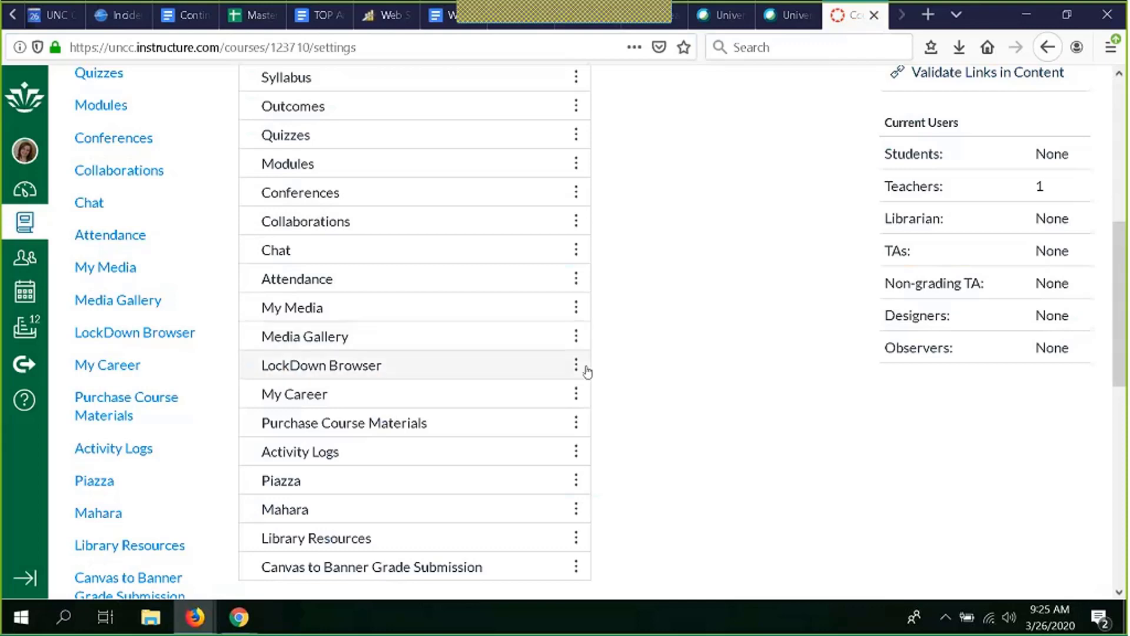
# Step: Open the Piazza tool from the course navigation
pyautogui.scroll(-3, 631, 371)
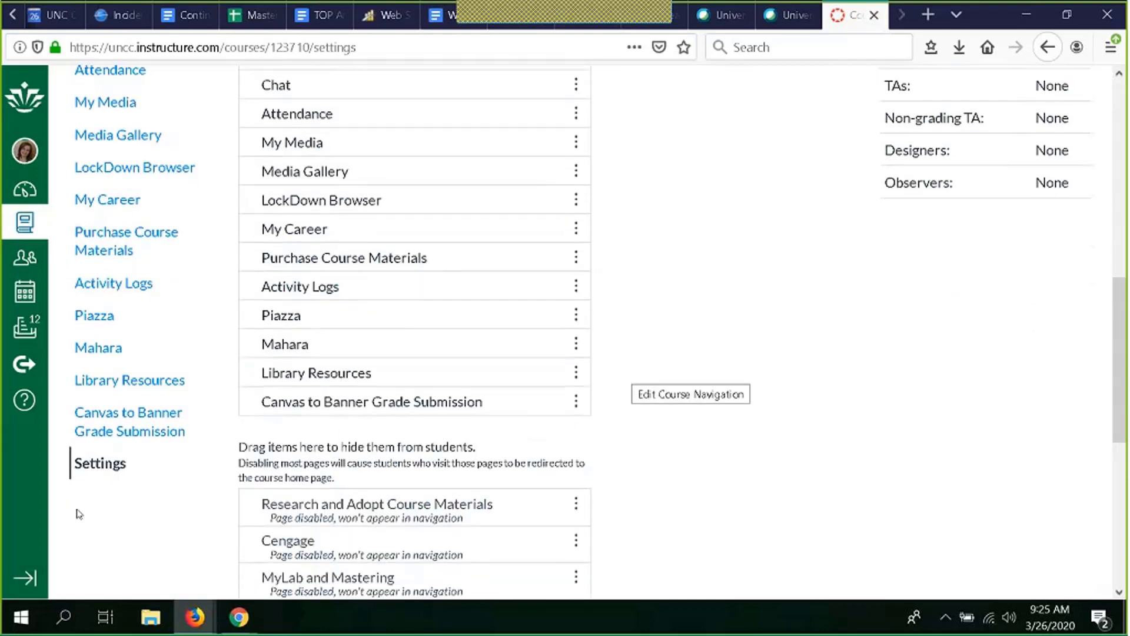
pyautogui.scroll(2, 76, 511)
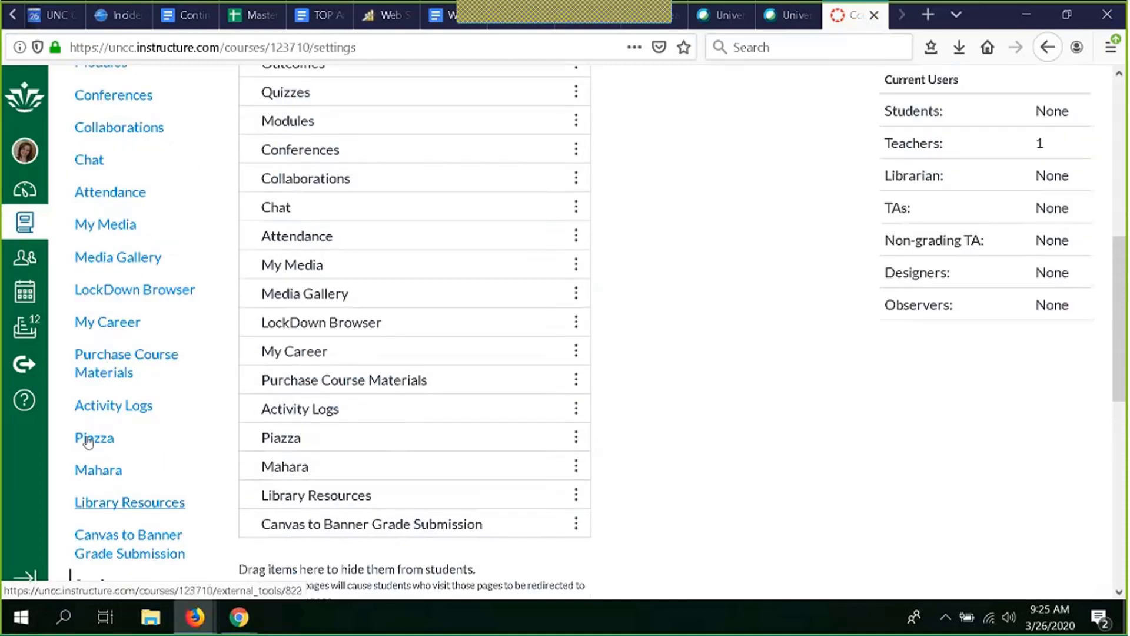
pyautogui.click(88, 441)
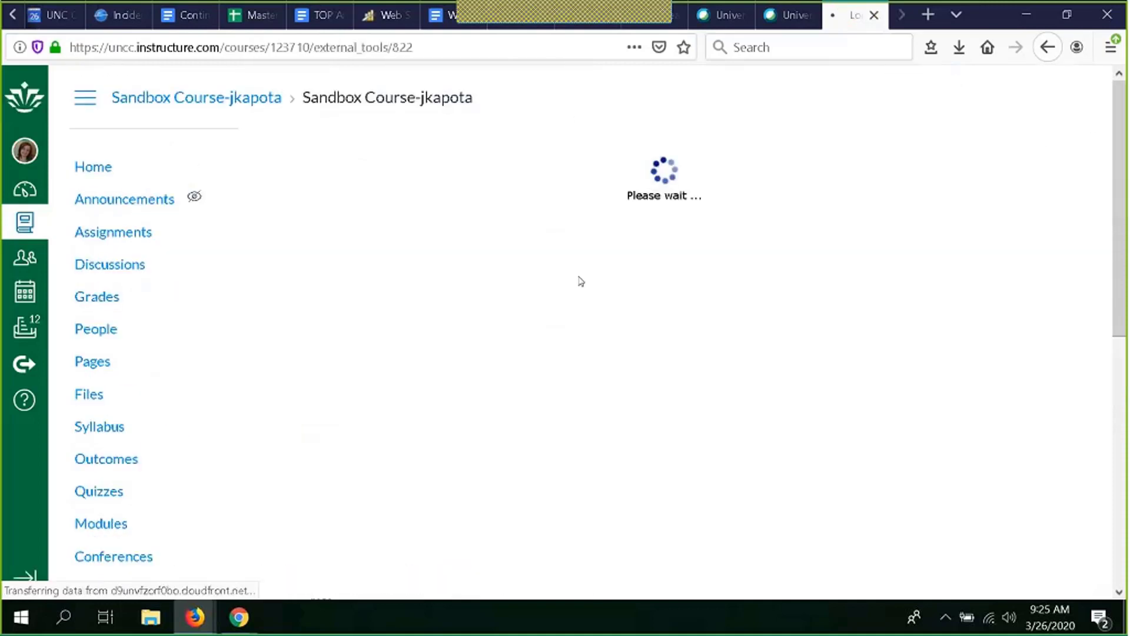